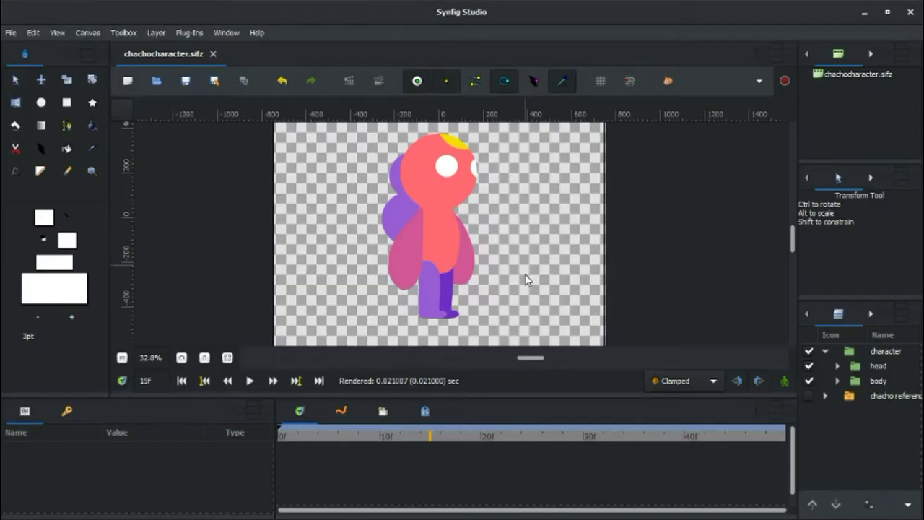
Set the canvas End Time to 10 in Canvas Properties, giving an 11-frame animation
click(88, 33)
click(101, 47)
click(303, 215)
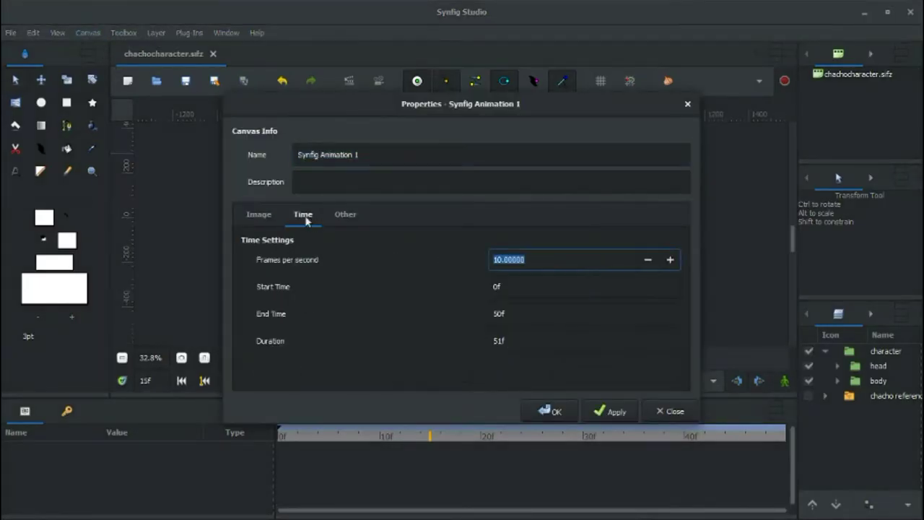
click(506, 314)
text(1s)
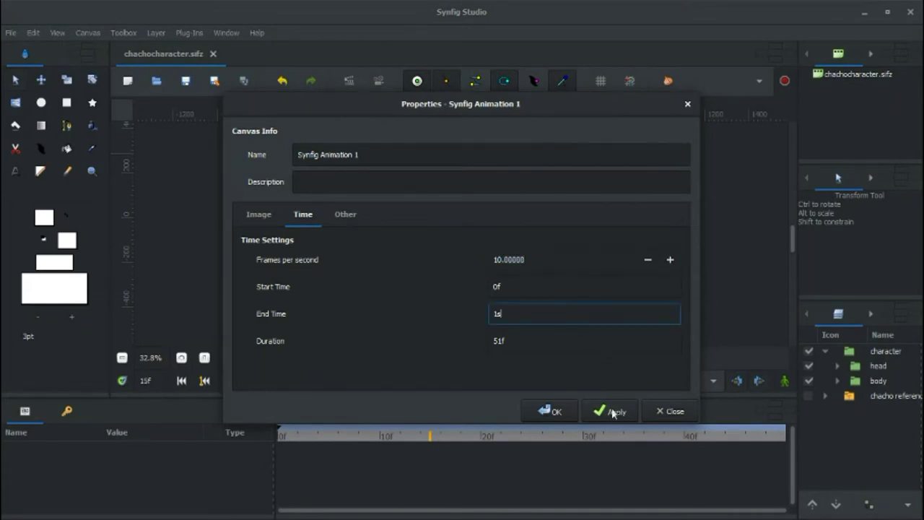
click(613, 412)
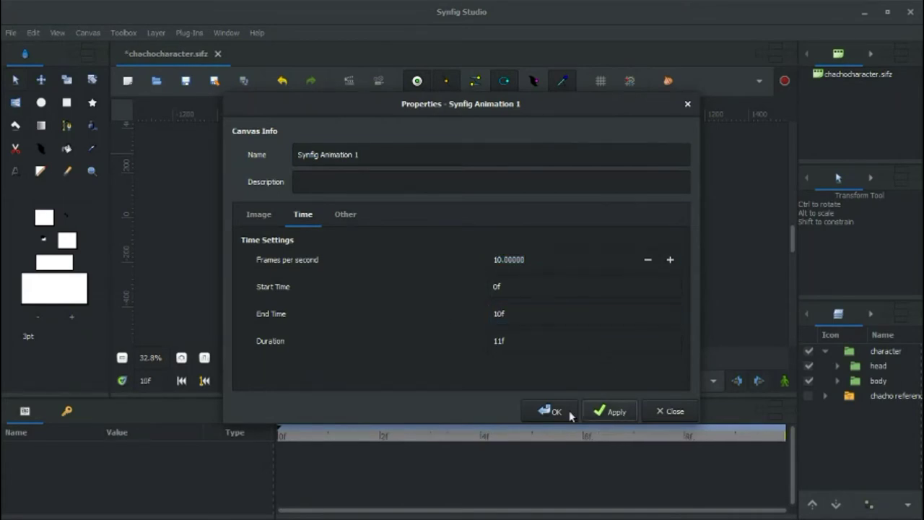
click(552, 411)
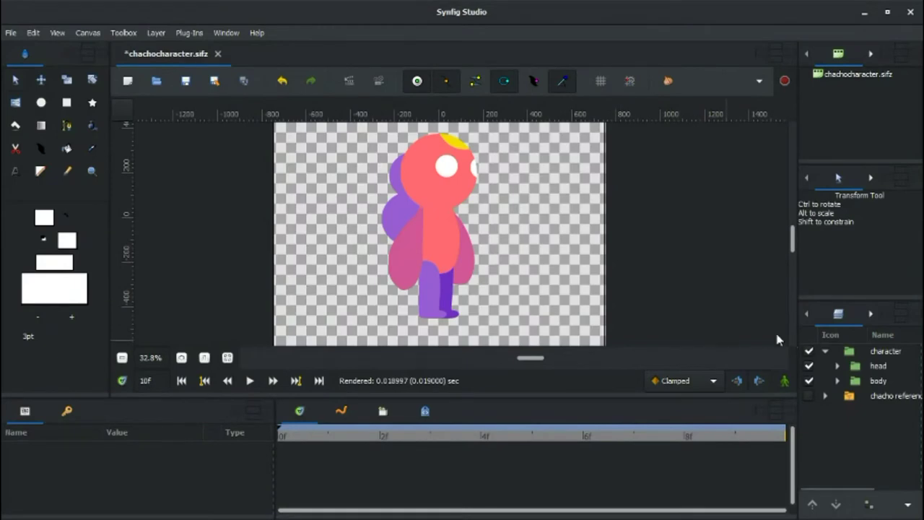
Select the rightleg layer, enable animation mode, and bend the lower leg backward at frame 10
click(435, 297)
ctrl+scroll(435, 296, up, 4)
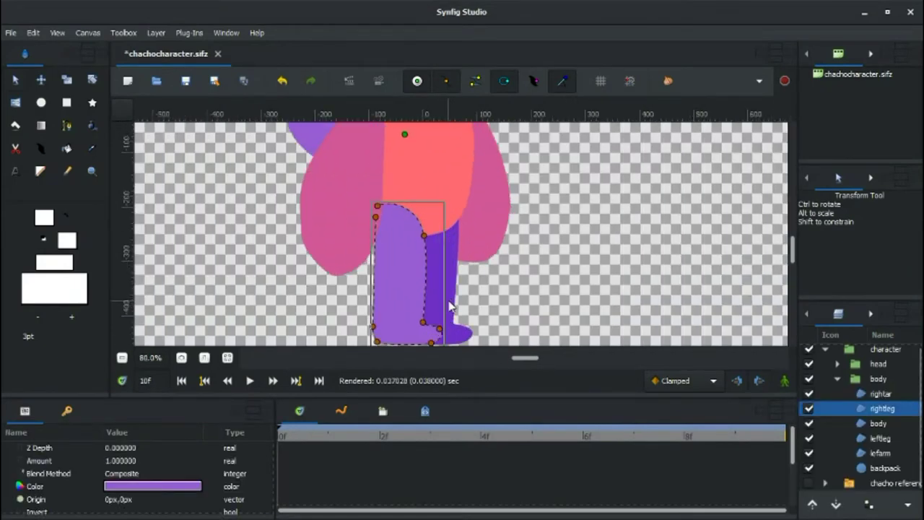
click(784, 381)
click(40, 79)
drag(423, 294, 385, 292)
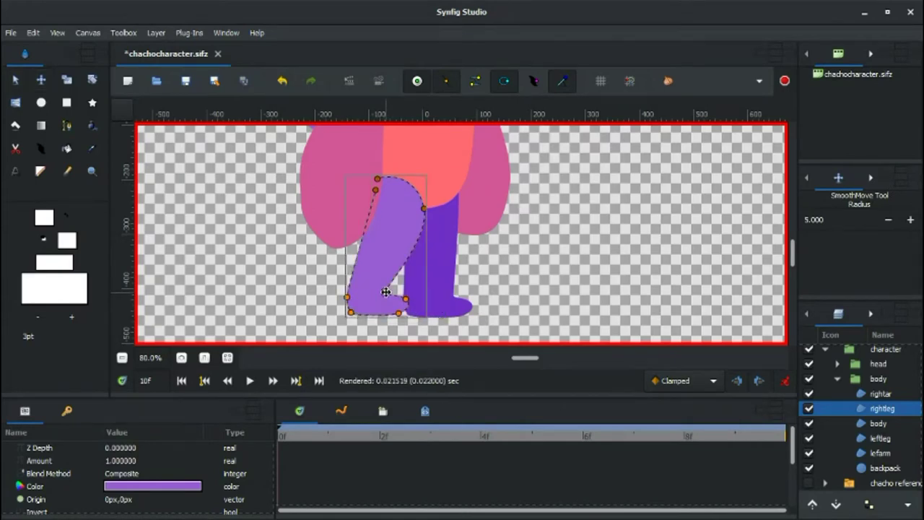
Bend the right leg backward the same way at frame 0
click(482, 436)
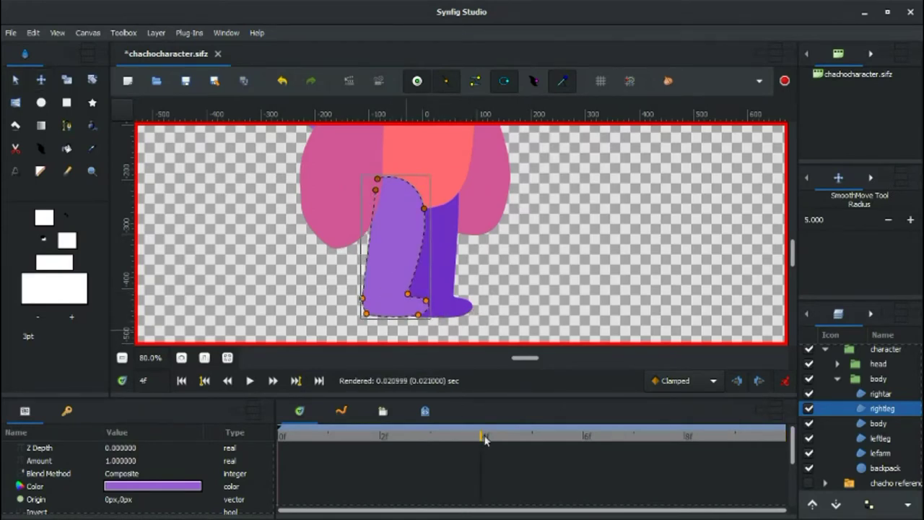
click(284, 442)
drag(415, 302, 378, 294)
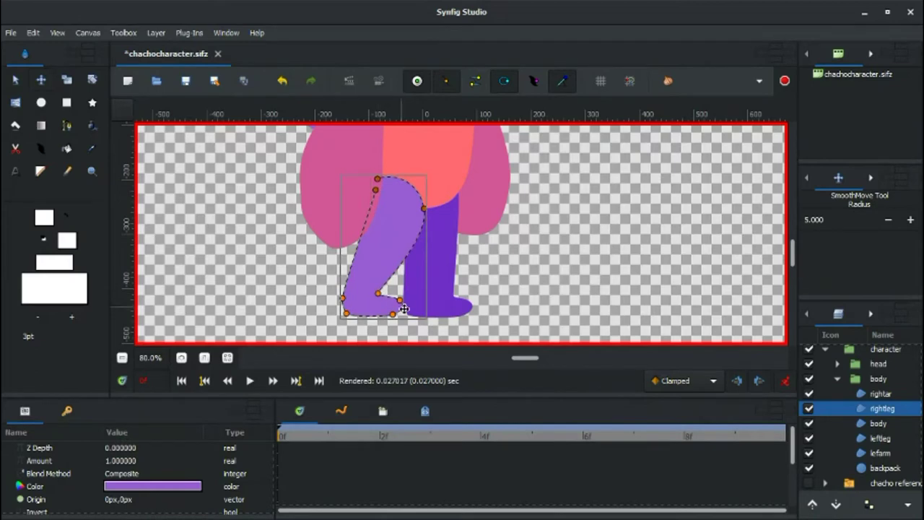
At frame 5, stretch the right foot forward and slant the lower leg forward
click(382, 437)
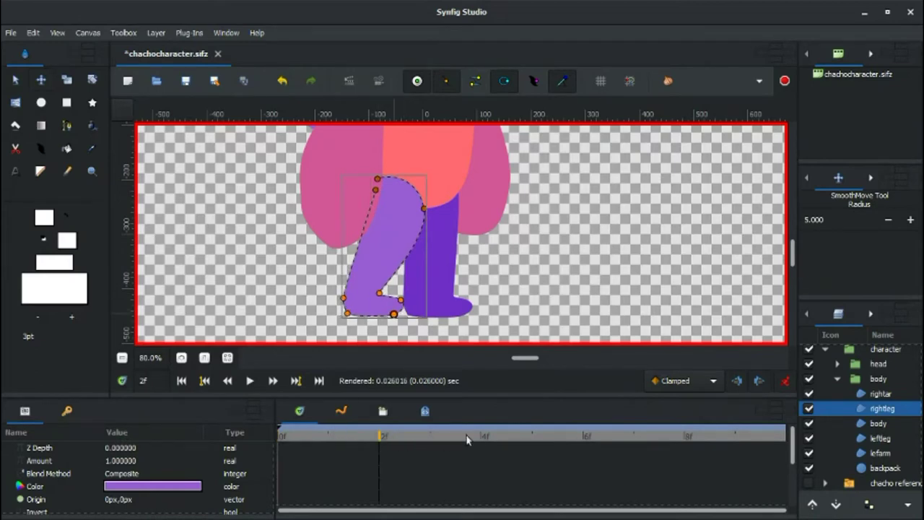
click(532, 439)
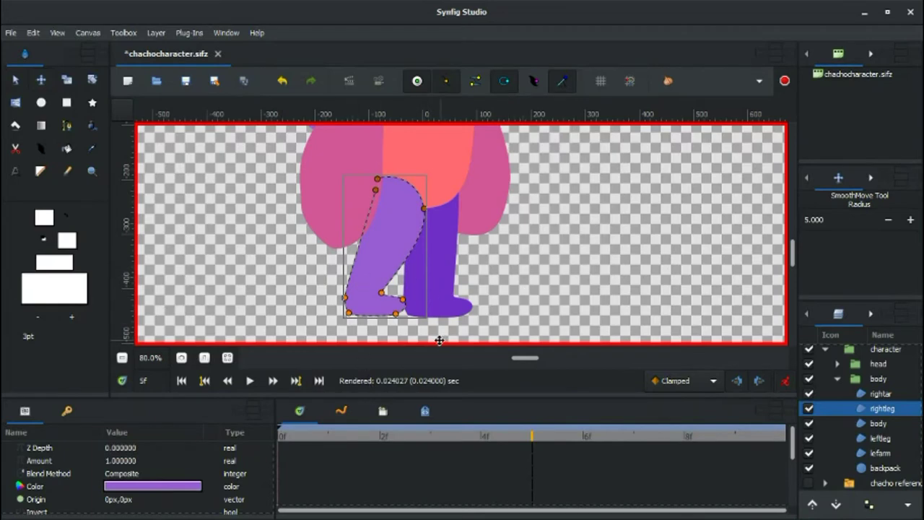
drag(405, 307, 460, 301)
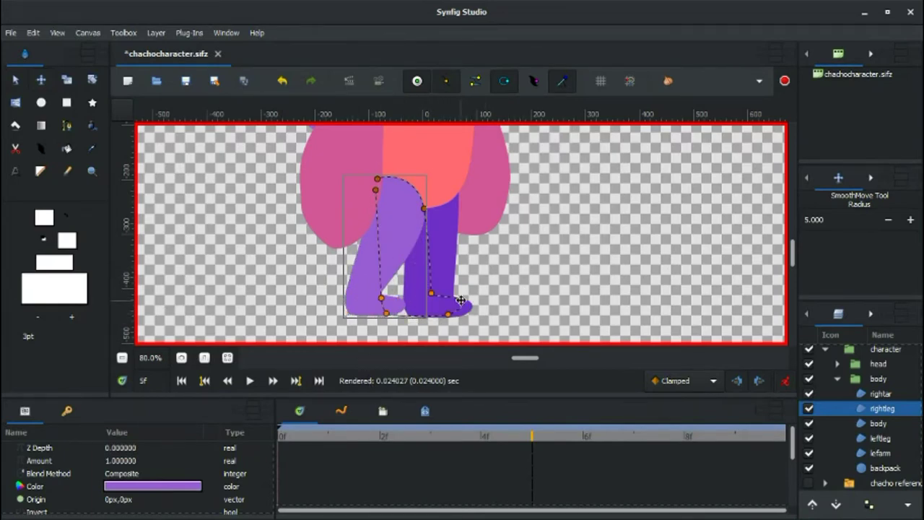
click(15, 80)
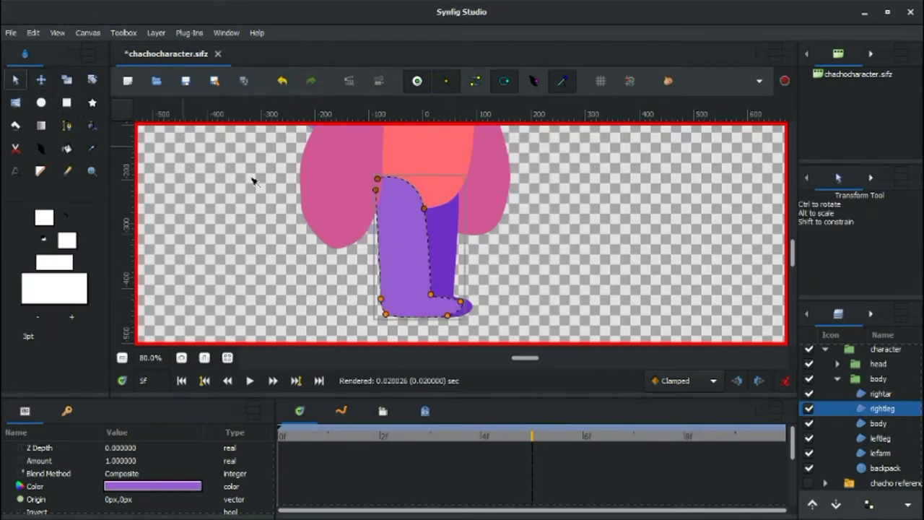
drag(462, 307, 471, 294)
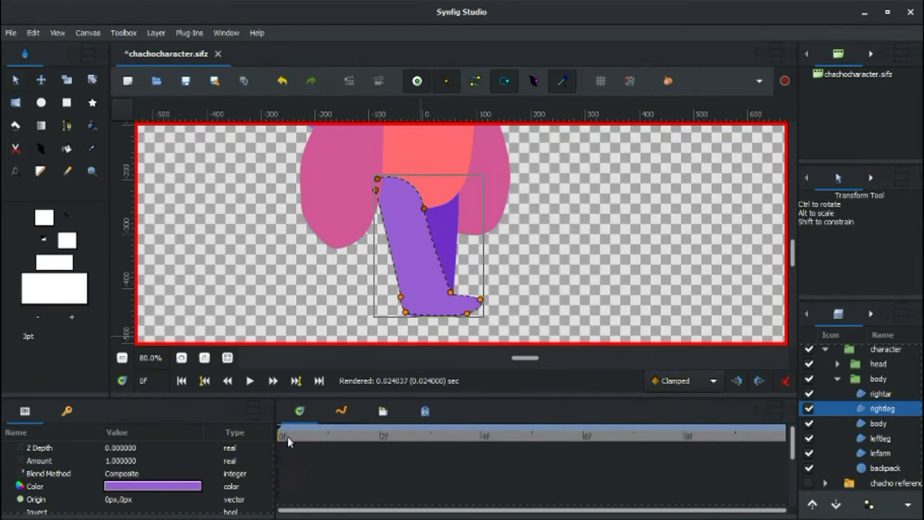
Scrub frames 1, 4, 5 and 10 to review the right leg's motion
click(325, 436)
click(483, 437)
click(533, 437)
click(783, 436)
scroll(306, 482, down, 3)
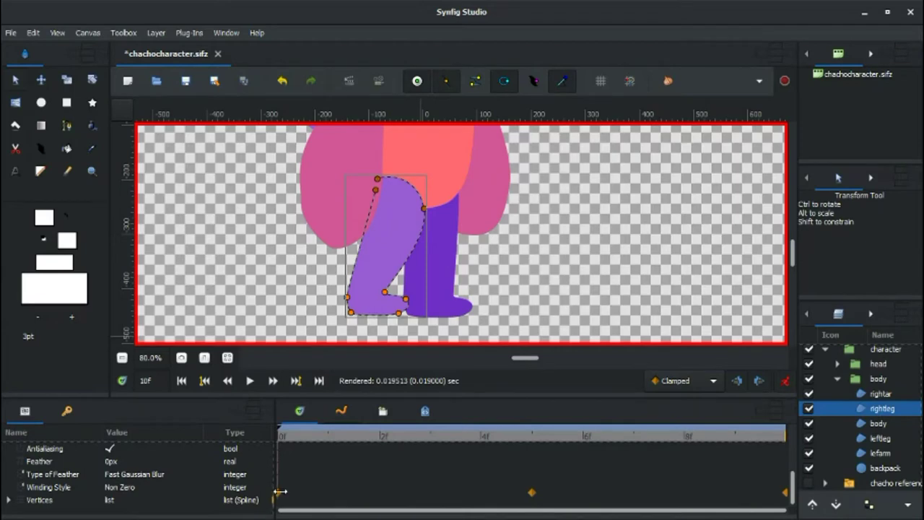
Use the leg waypoint's context menu, then shift the leg's inner vertex at frame 5
right_click(278, 496)
click(426, 449)
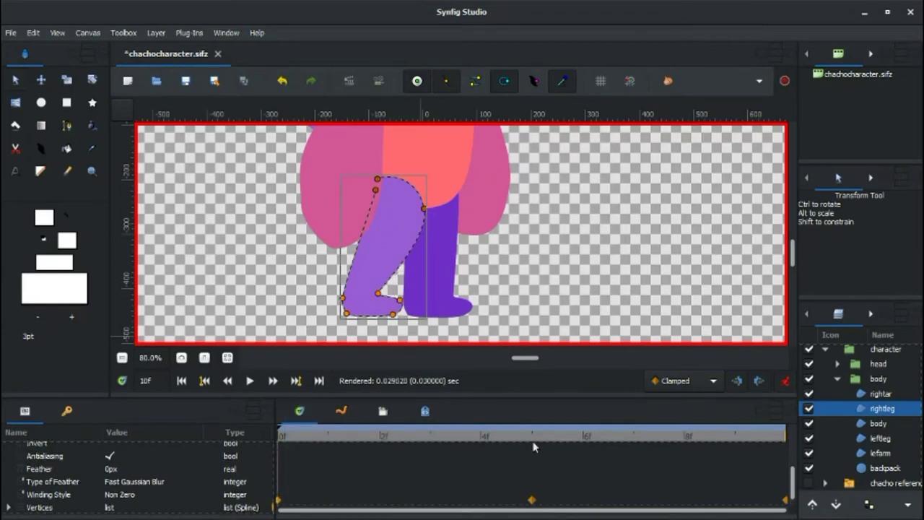
click(531, 437)
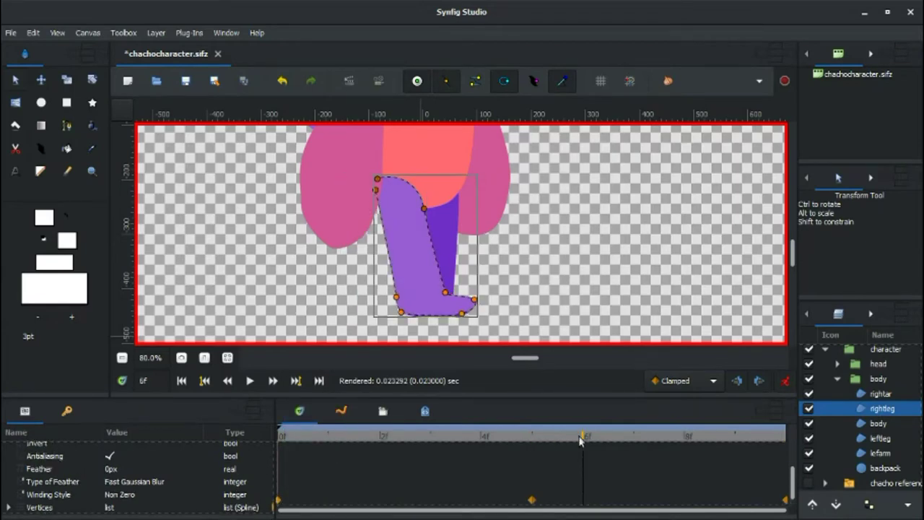
click(449, 293)
mouse_move(450, 292)
mouse_down()
mouse_move(434, 293)
mouse_move(464, 301)
mouse_up()
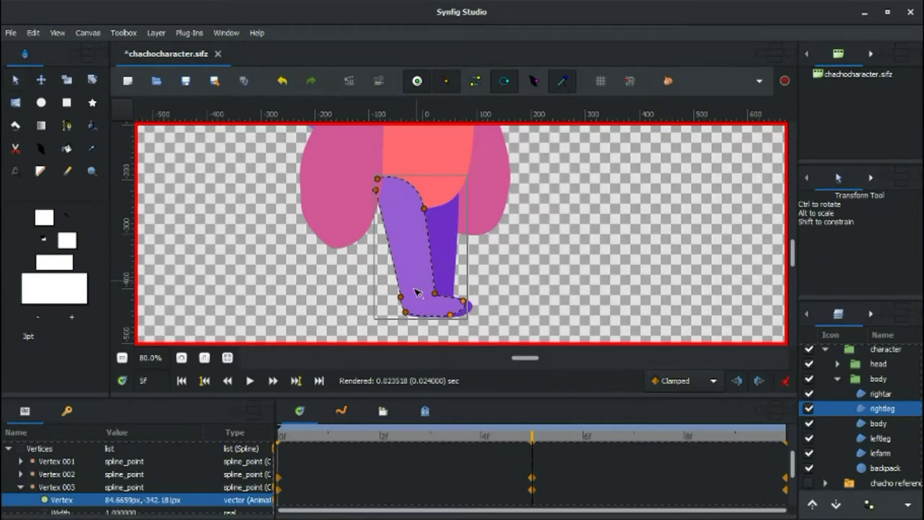
Scrub frames 2, 8, 0, 5 and 3 to check the refined leg interpolation
click(379, 436)
click(660, 437)
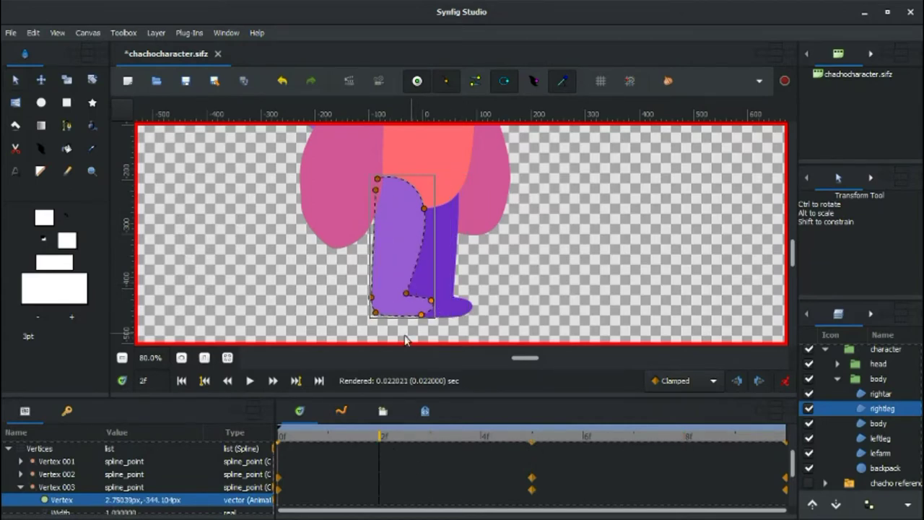
click(305, 436)
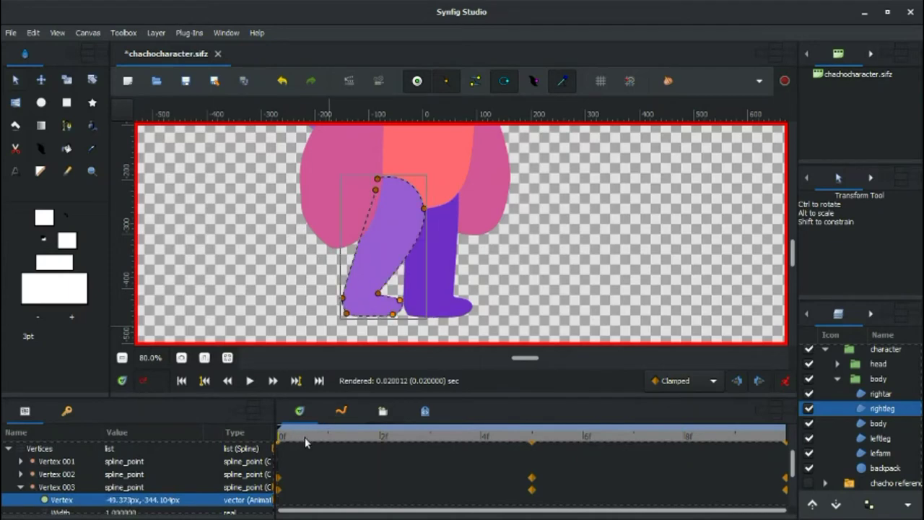
click(380, 436)
click(527, 437)
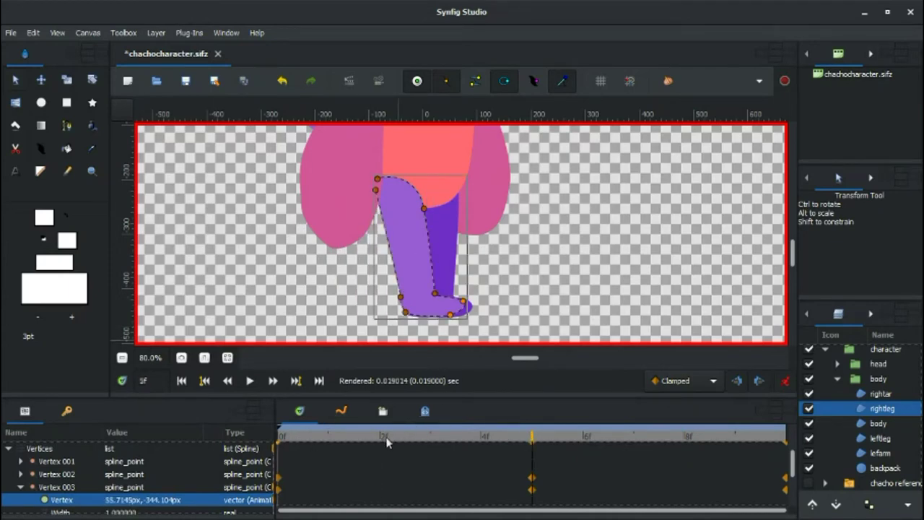
click(428, 436)
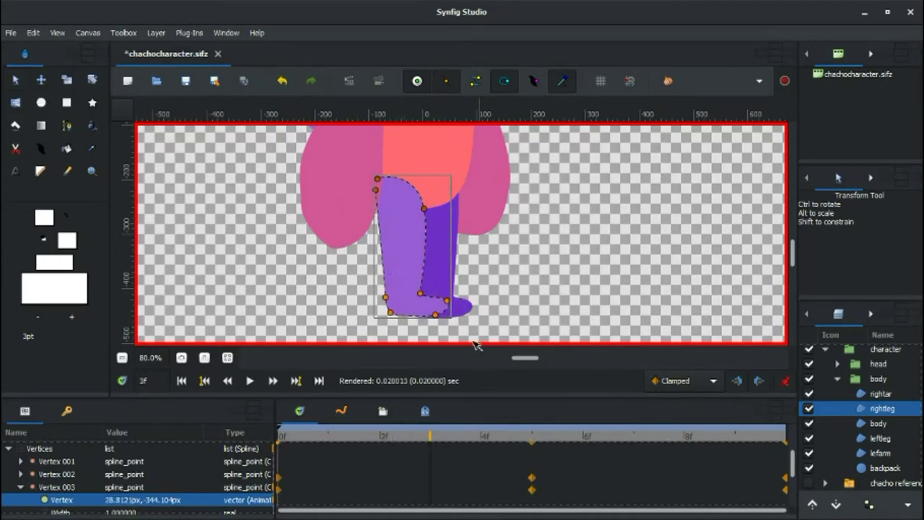
At frame 3, lift the right foot by raising its bottom vertices, comparing against frames 0 and 2
drag(420, 293, 425, 275)
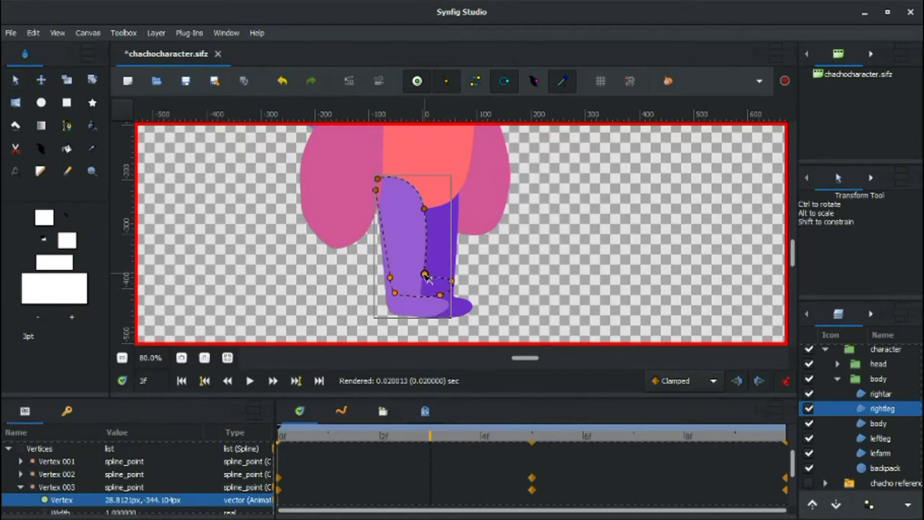
mouse_move(425, 275)
mouse_down()
mouse_move(449, 283)
mouse_move(444, 273)
mouse_up()
drag(392, 293, 432, 293)
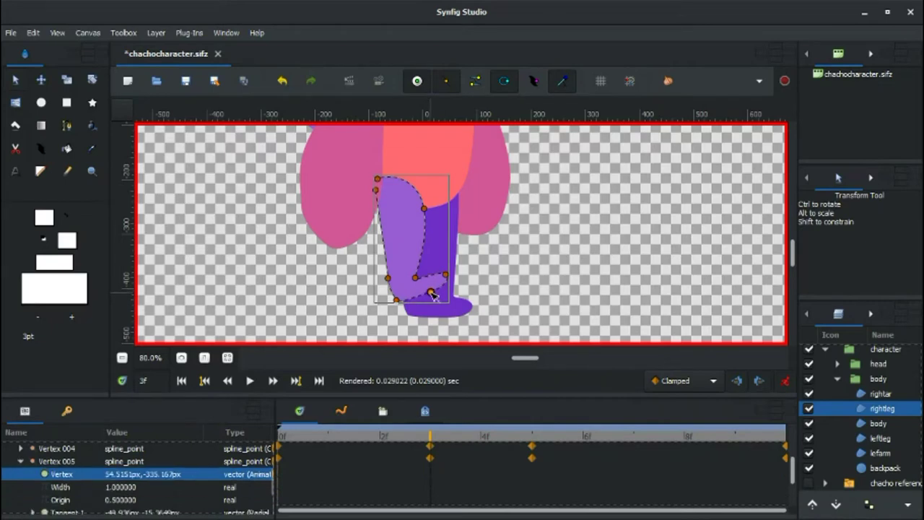
click(304, 439)
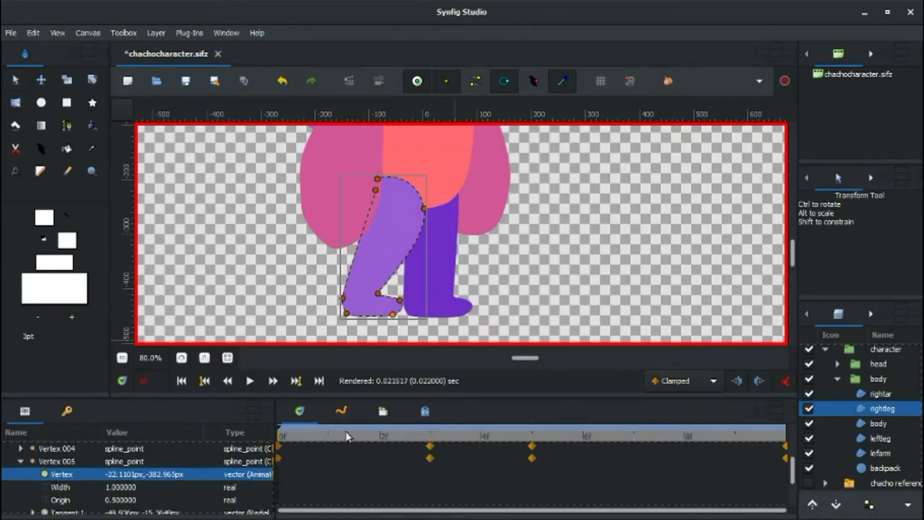
drag(346, 436, 392, 438)
click(431, 438)
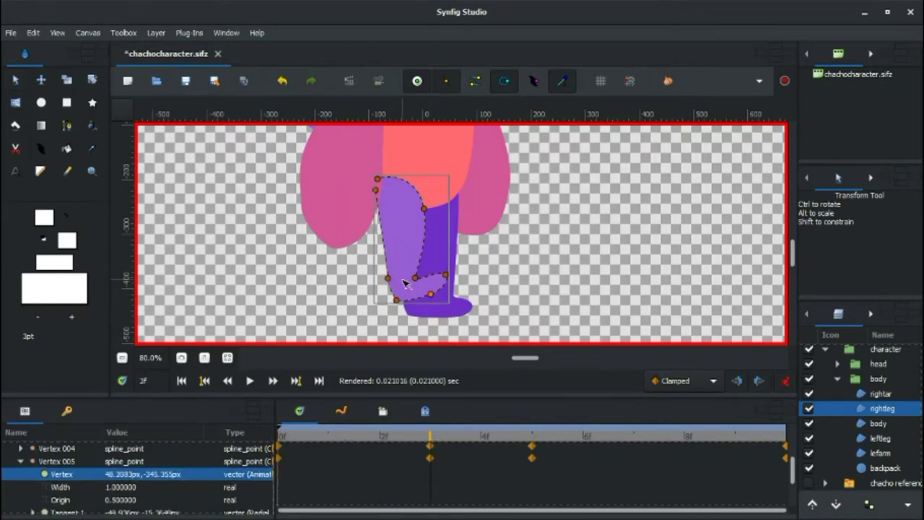
drag(387, 277, 392, 278)
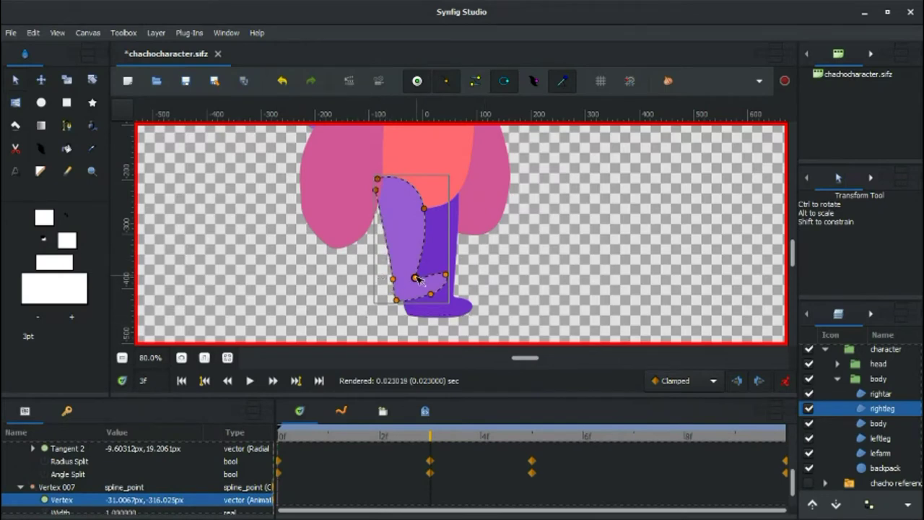
Check the frame-5 pose and bring up the Preview Options dialog
click(518, 438)
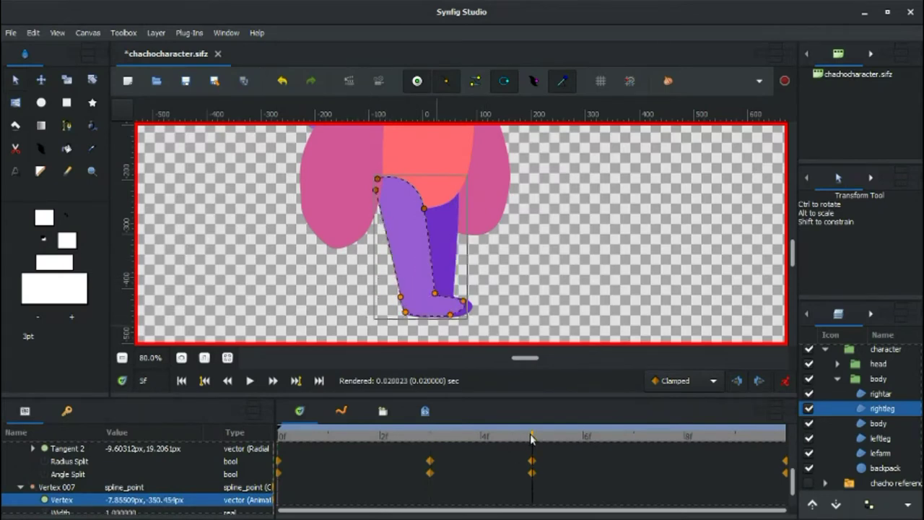
click(378, 81)
click(227, 120)
Set the preview to 10 FPS with lowered quality and render it
click(225, 120)
click(202, 92)
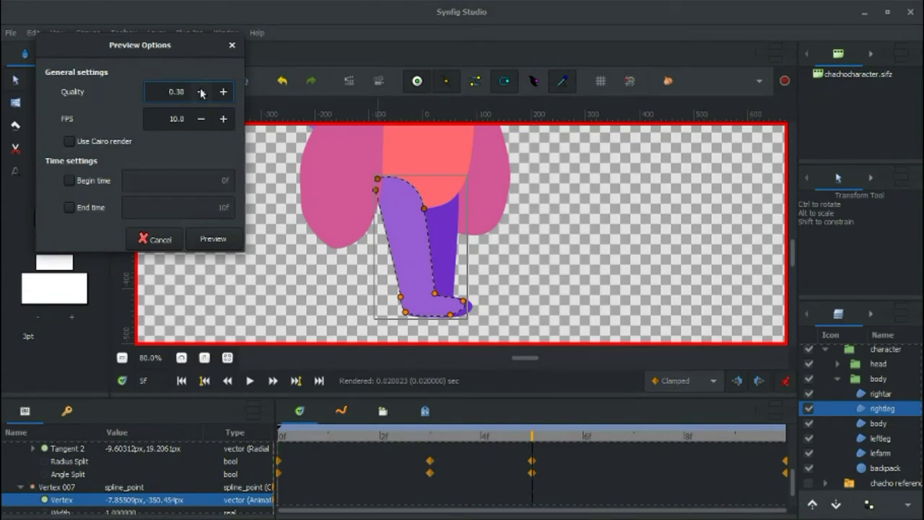
click(213, 239)
Fit the preview to view, play it through, close it, and return to frame 3
click(496, 382)
click(409, 474)
click(71, 384)
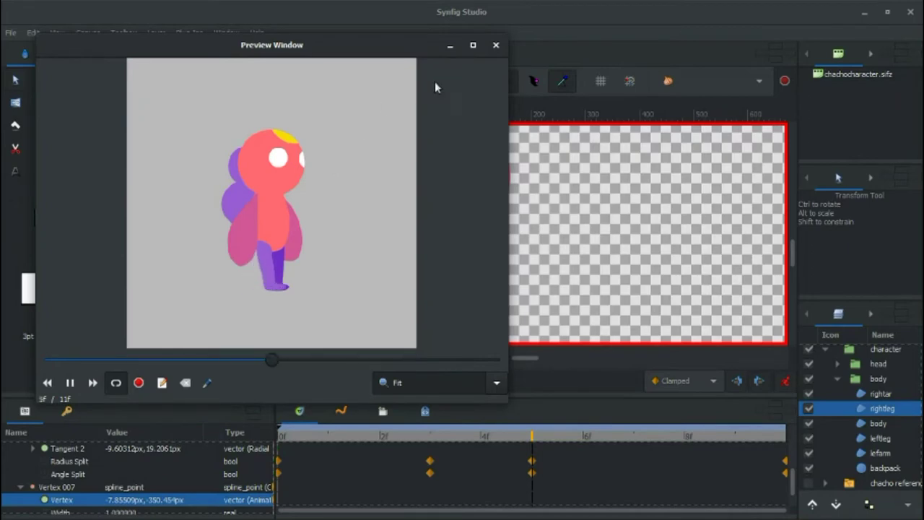
click(495, 47)
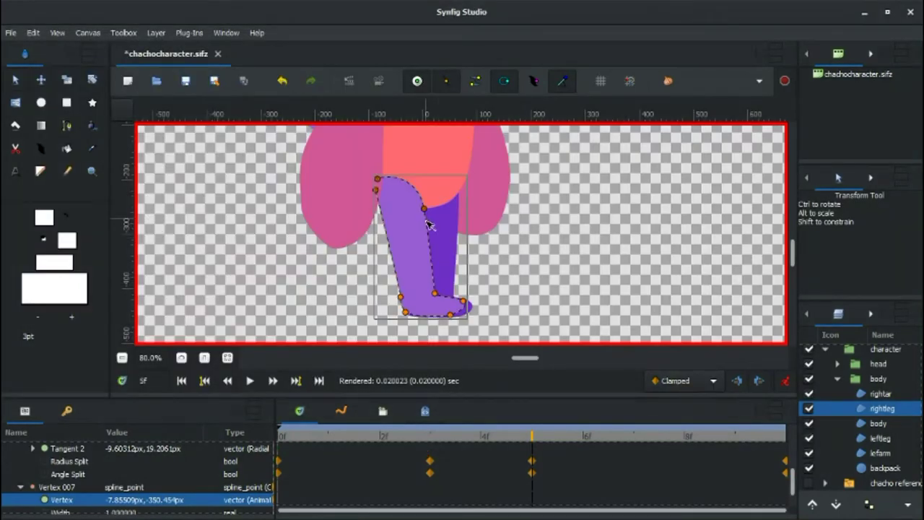
click(432, 437)
At frame 5, lower the right leg's upper vertex slightly
click(431, 211)
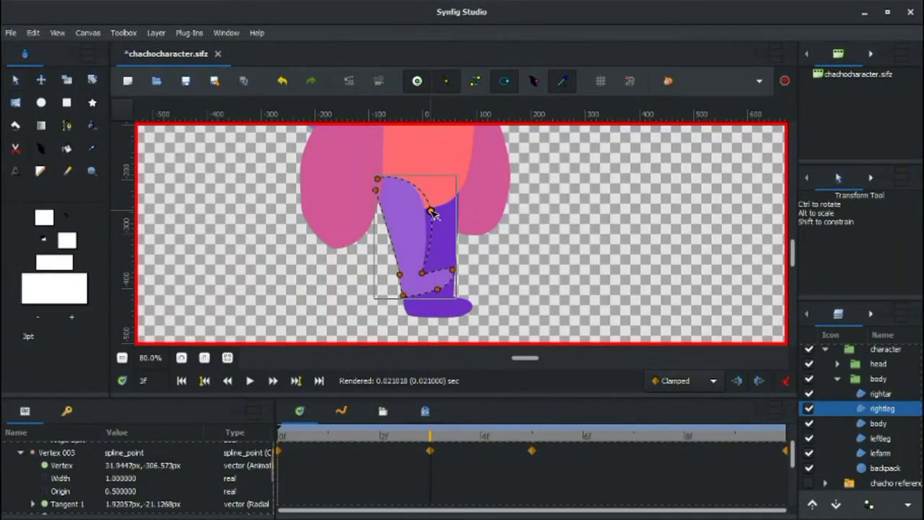
click(433, 216)
click(532, 434)
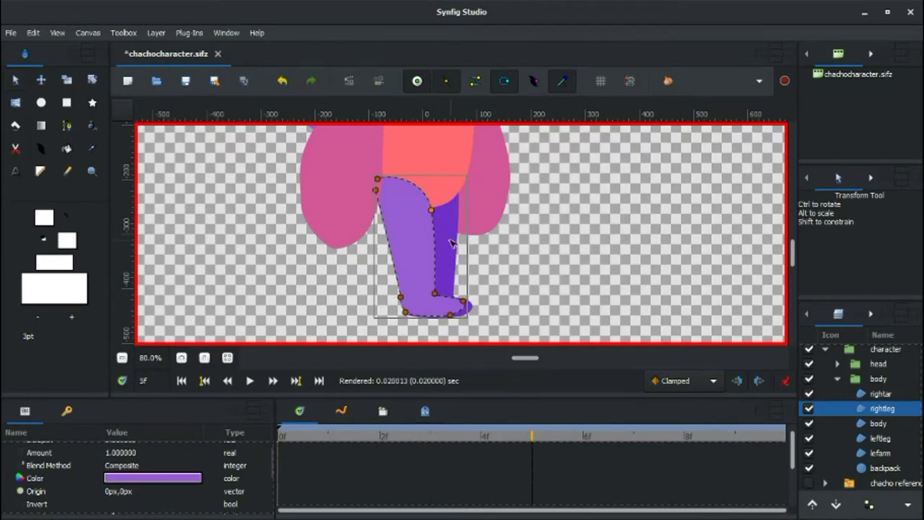
drag(431, 211, 431, 218)
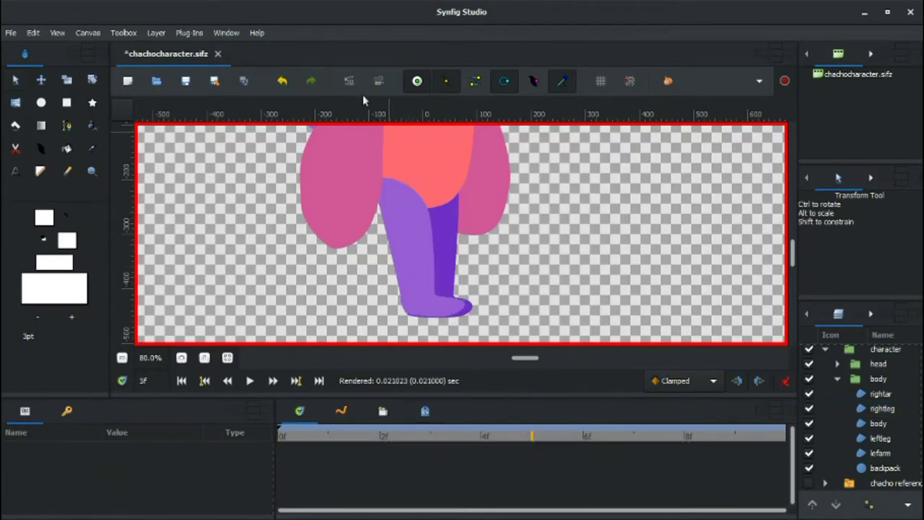
Preview the reworked leg swing, playing then pausing it
click(378, 80)
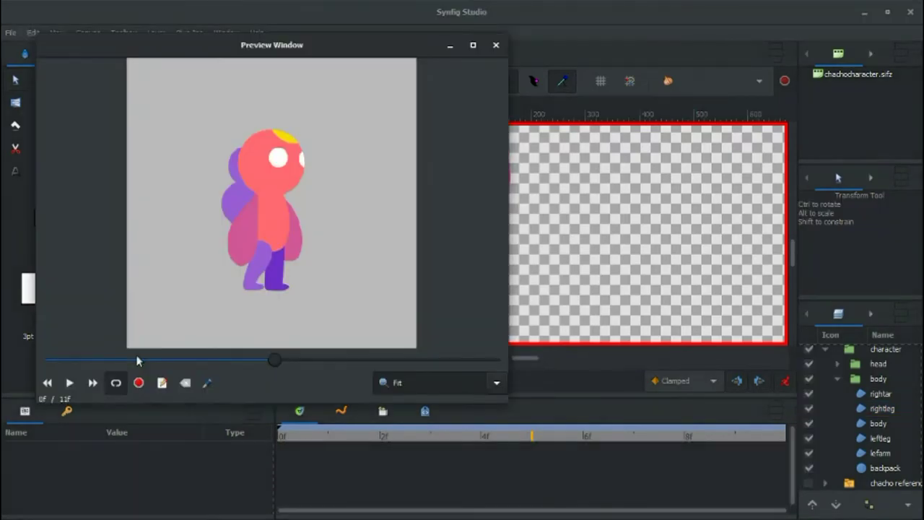
click(70, 382)
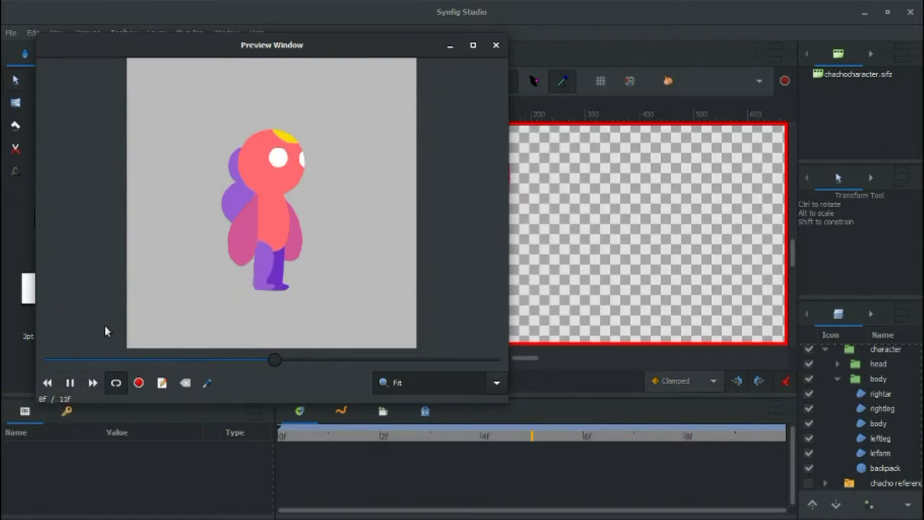
click(70, 383)
Close the preview and save the document as walkcycle.sifz
click(496, 45)
click(11, 32)
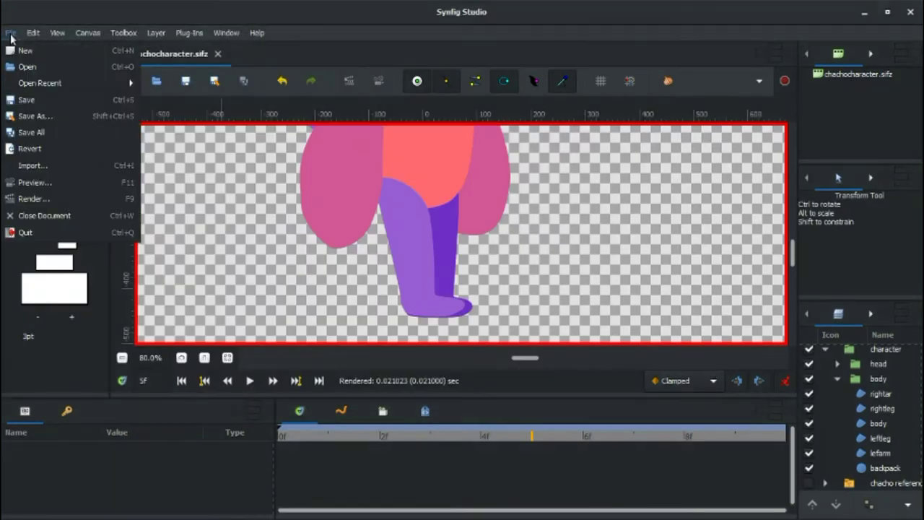
click(29, 115)
text(walkcycle.sifz)
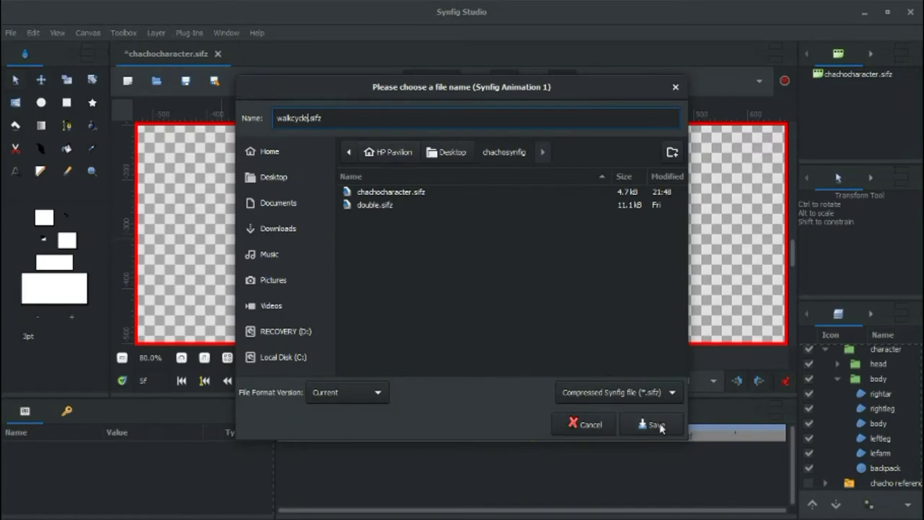
click(653, 424)
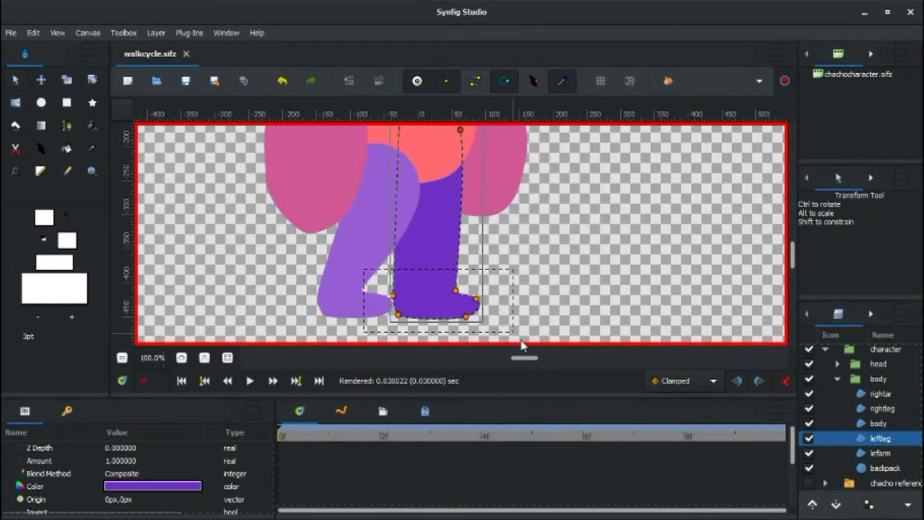
At frame 0, select the left foot vertices and shift the left leg into a new pose
drag(523, 345, 519, 341)
mouse_move(478, 302)
mouse_down()
mouse_move(524, 300)
mouse_move(515, 297)
mouse_up()
click(471, 291)
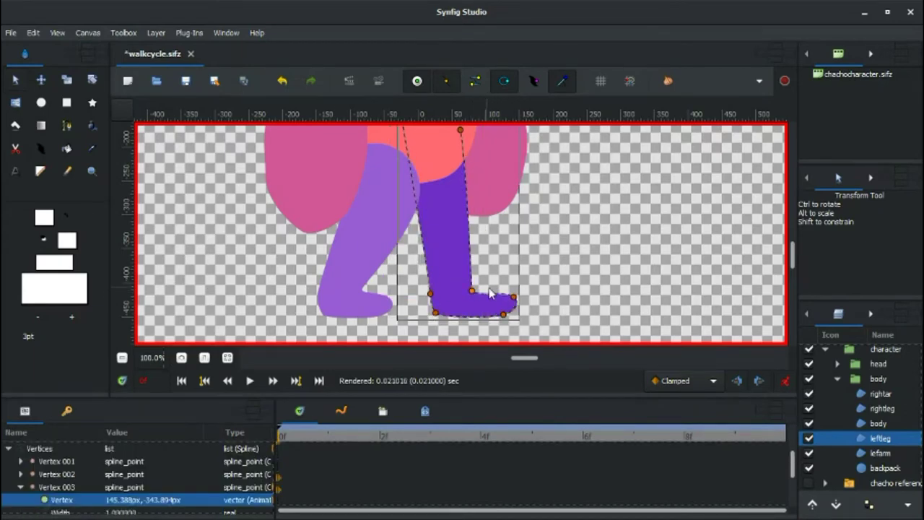
scroll(490, 293, up, 2)
scroll(490, 293, down, 2)
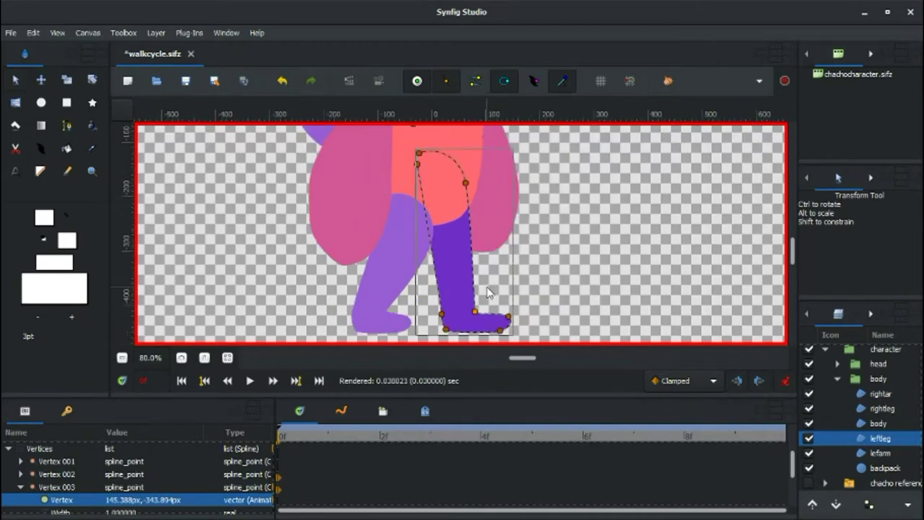
drag(435, 193, 439, 193)
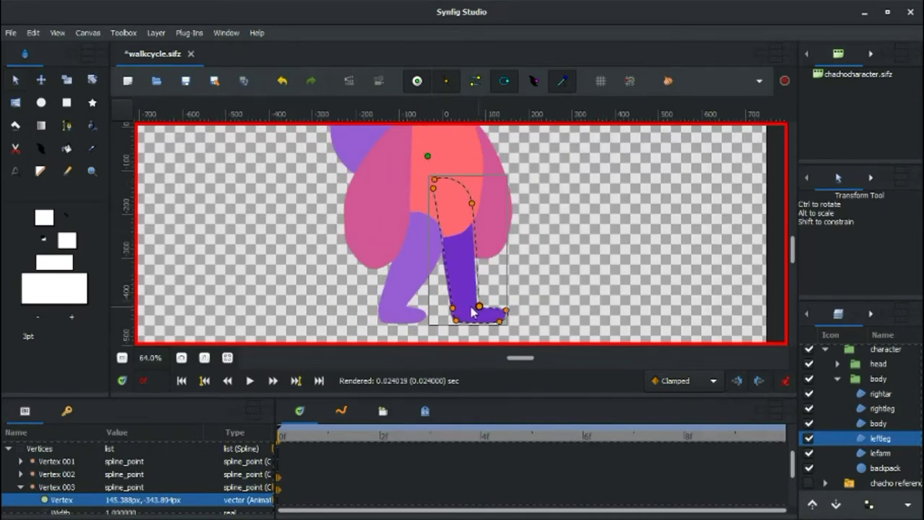
drag(472, 312, 458, 310)
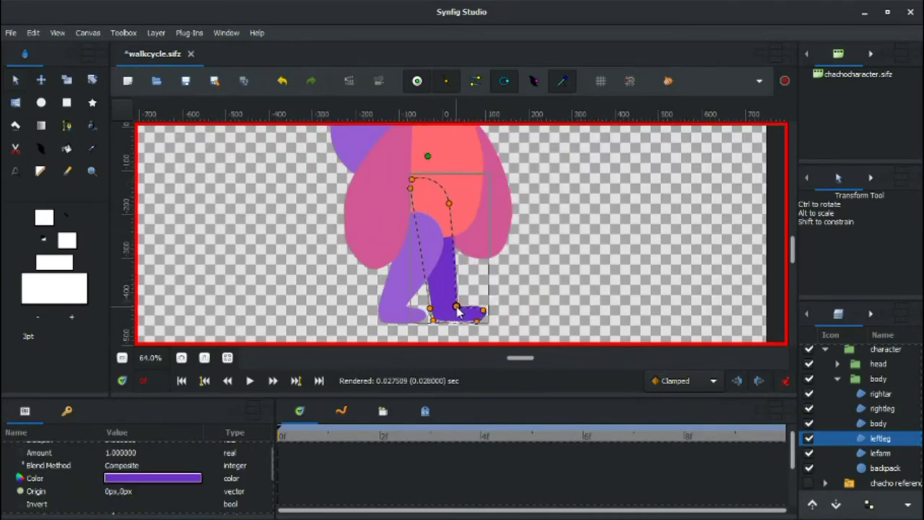
At frame 5, pull the left foot back to the left and reselect its vertices
click(455, 308)
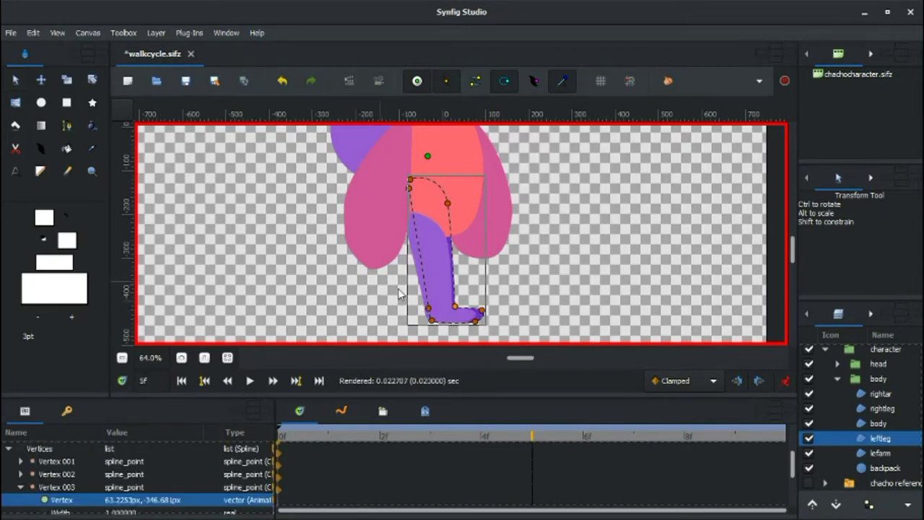
drag(455, 307, 413, 305)
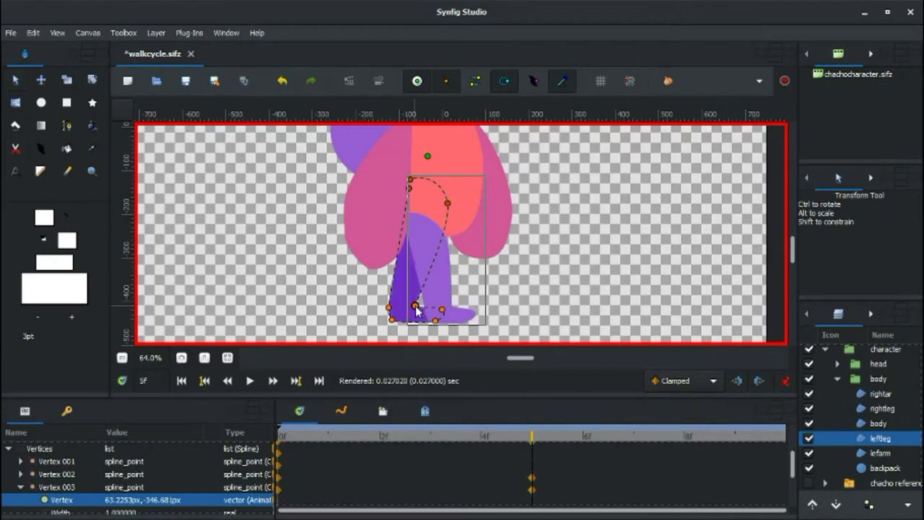
click(436, 314)
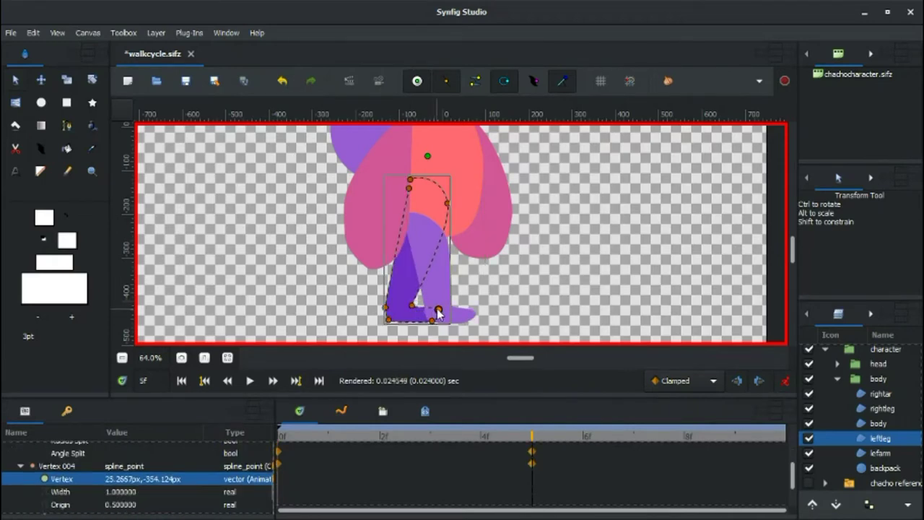
drag(349, 280, 482, 350)
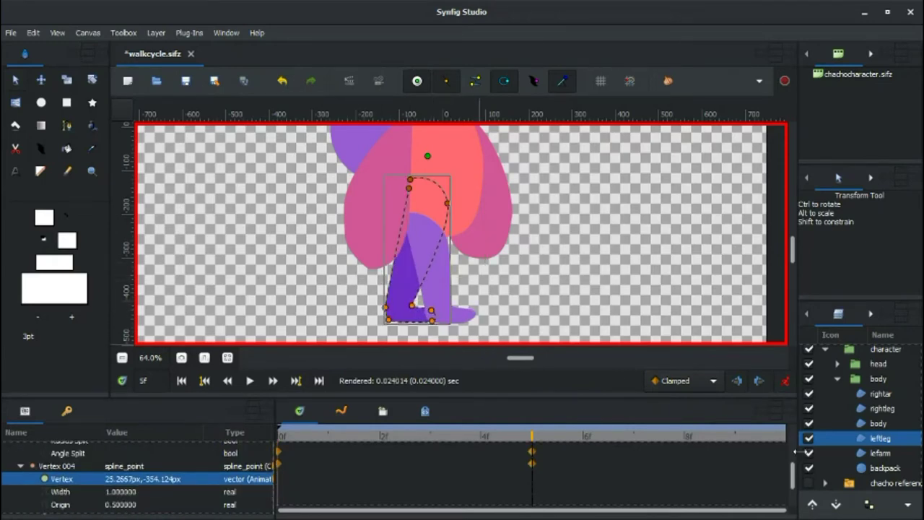
click(784, 433)
scroll(439, 481, up, 3)
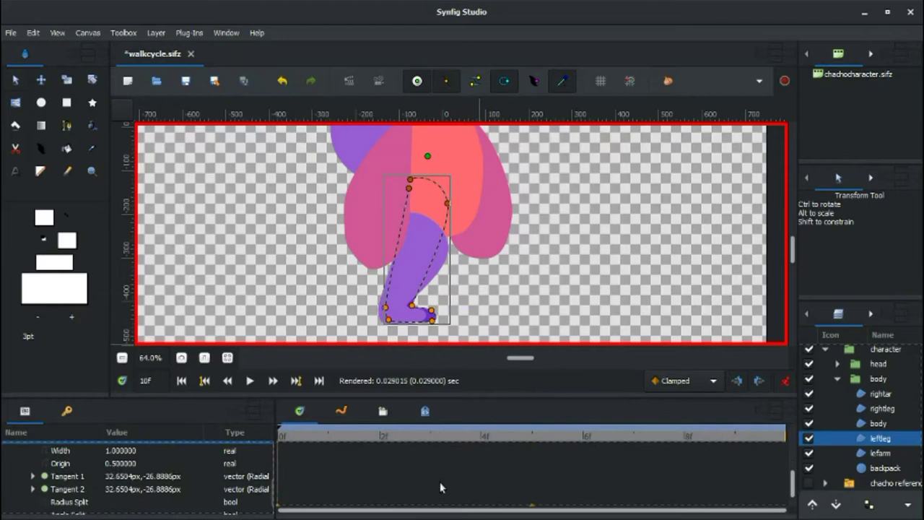
scroll(443, 480, up, 3)
scroll(443, 480, up, 4)
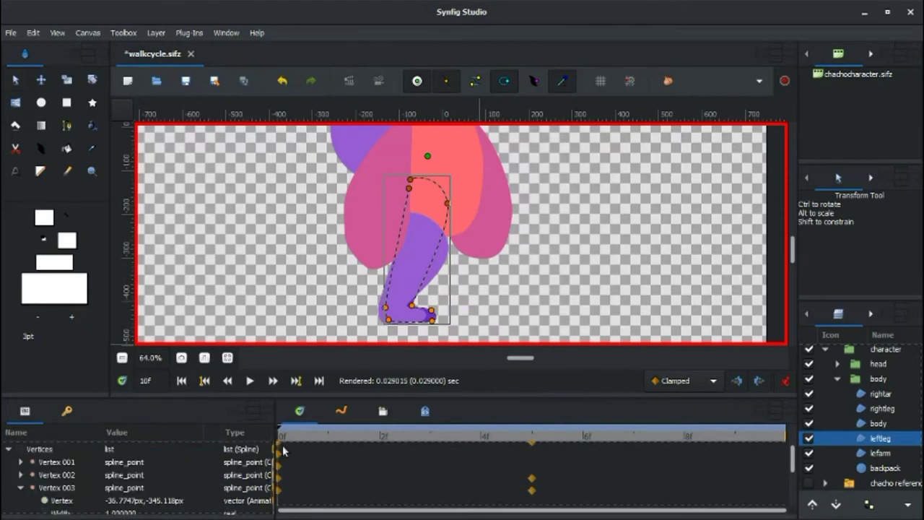
Select the leftleg layer and duplicate its frame-0 waypoint to frame 10
drag(277, 419, 202, 419)
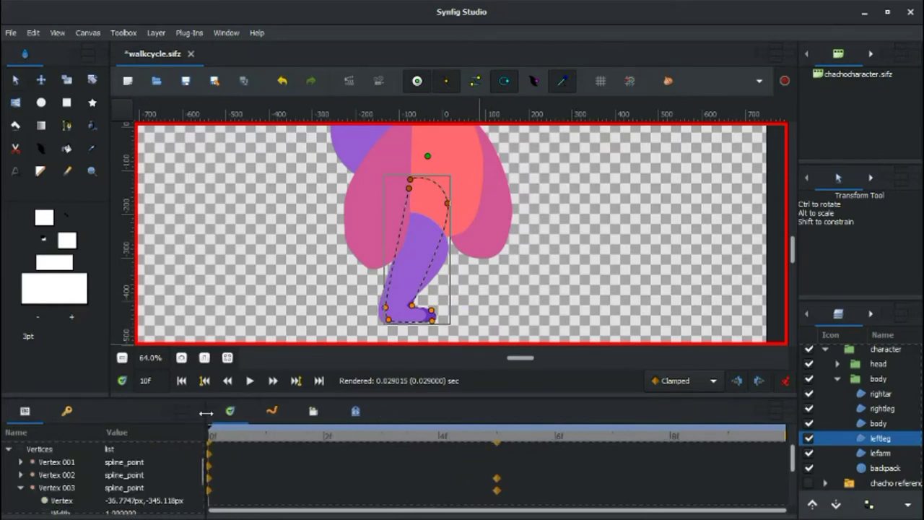
scroll(144, 469, up, 2)
click(861, 442)
ctrl+click(861, 439)
click(861, 437)
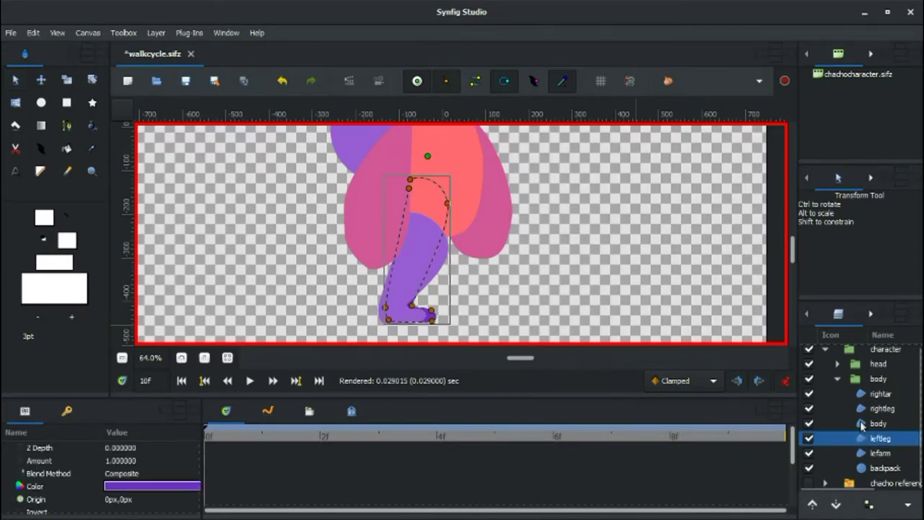
scroll(310, 470, down, 3)
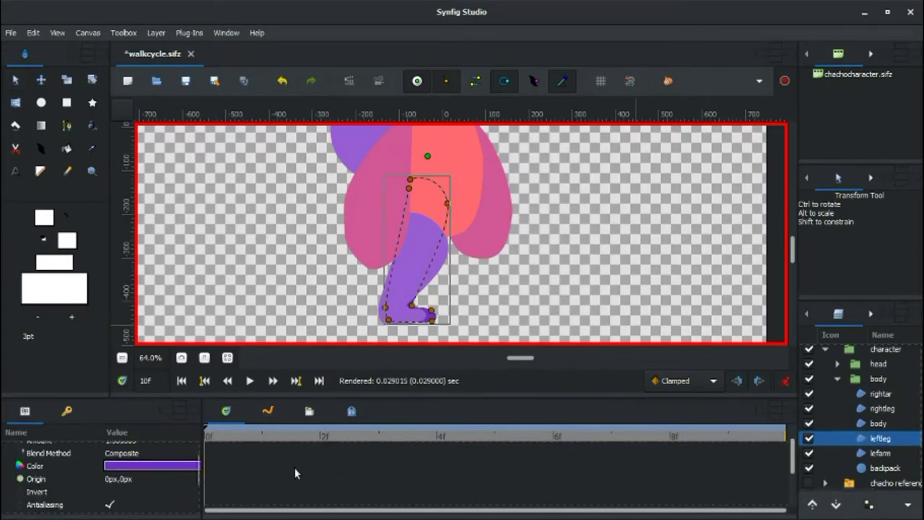
scroll(231, 485, down, 2)
right_click(208, 500)
click(246, 417)
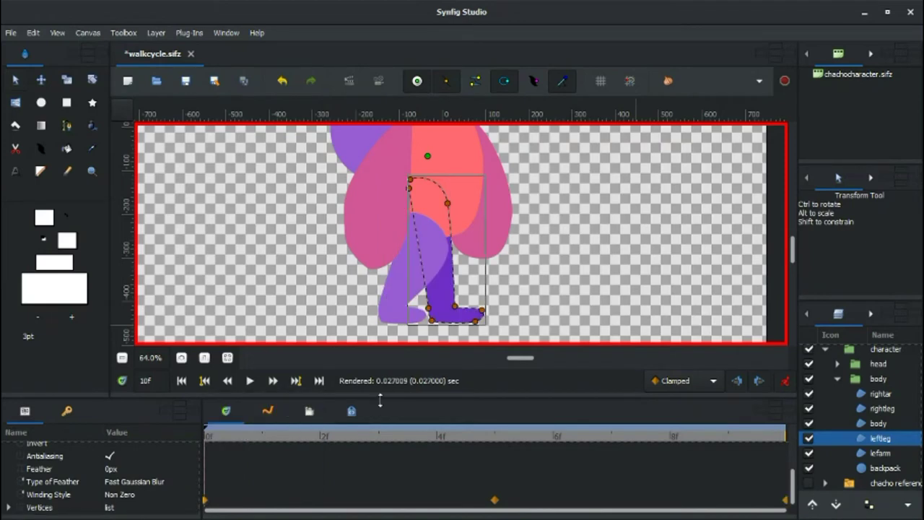
Scrub frames 5, 2 and 8, then render and play a preview of both legs walking
click(495, 442)
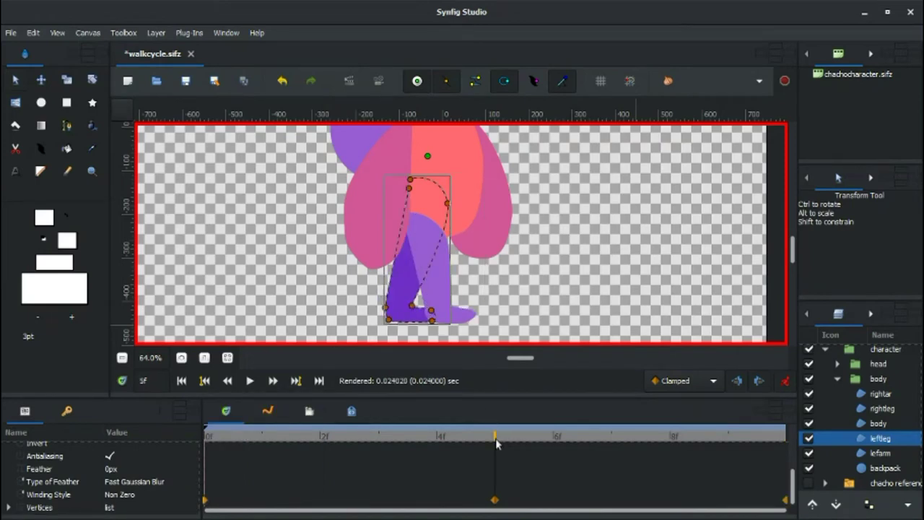
click(324, 441)
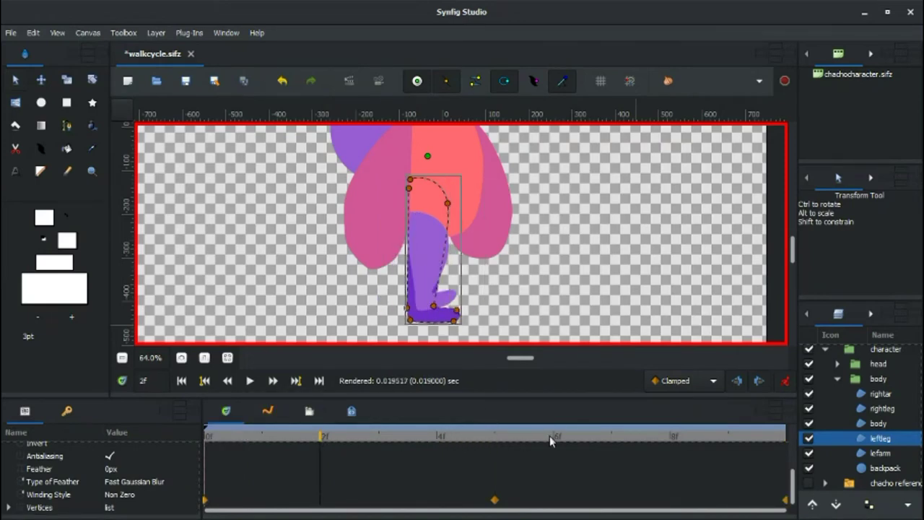
click(678, 437)
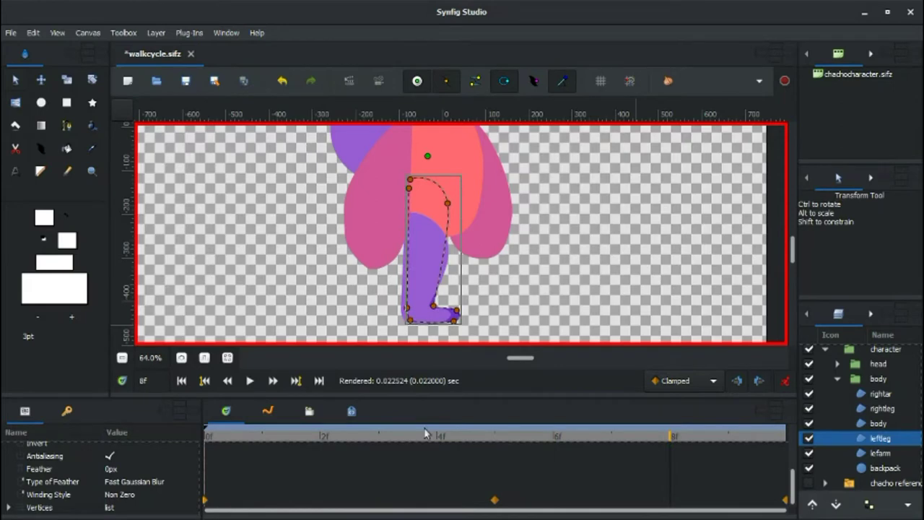
click(379, 81)
click(211, 237)
click(69, 383)
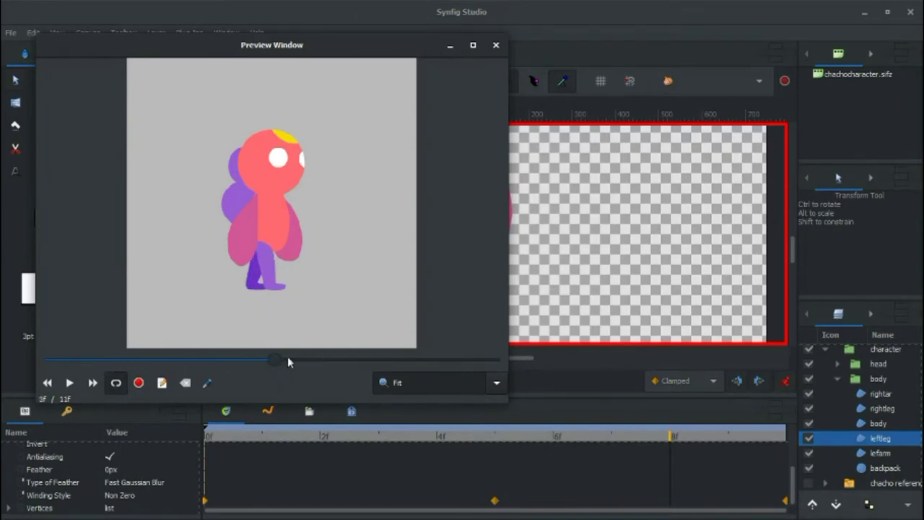
click(70, 383)
click(69, 383)
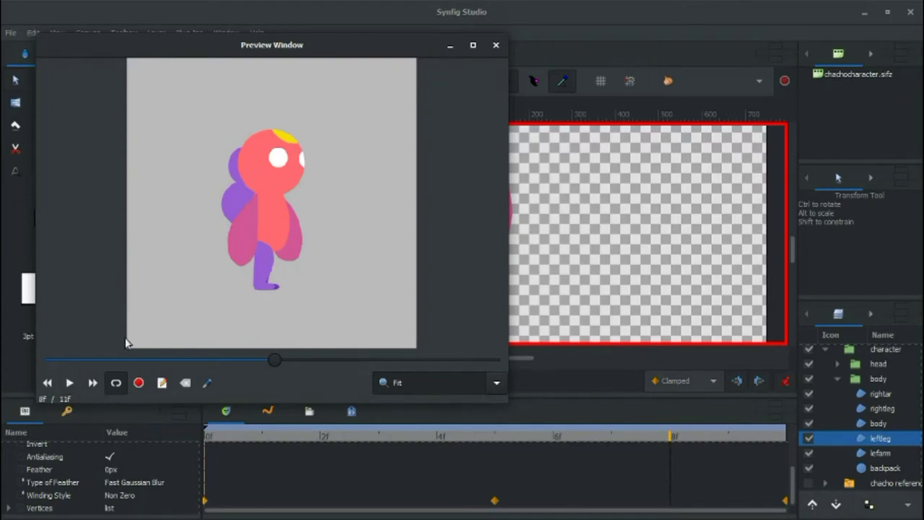
click(497, 47)
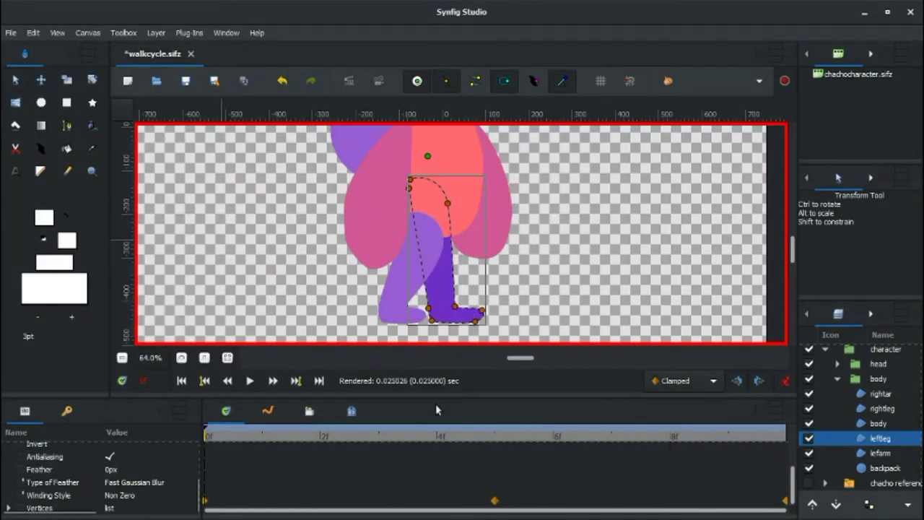
At frame 8, pull the left foot down and forward, undoing a stray point adjustment
click(683, 442)
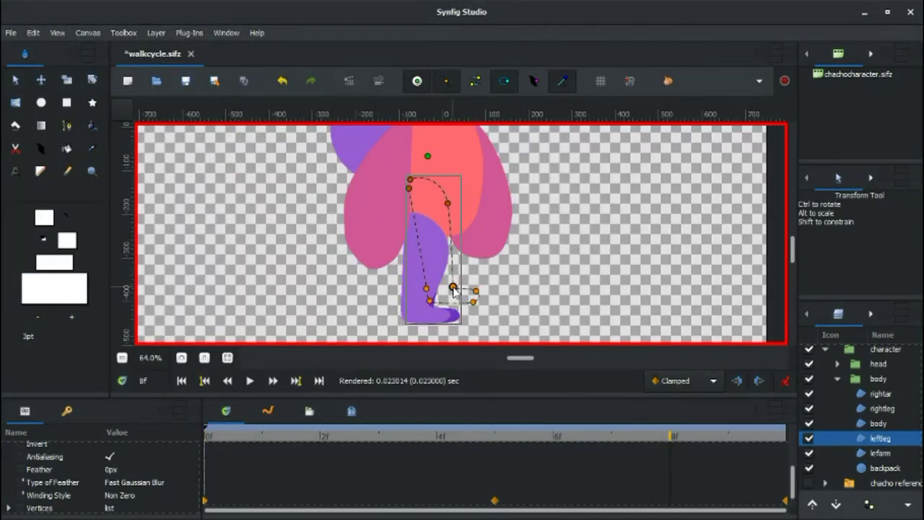
drag(452, 289, 467, 306)
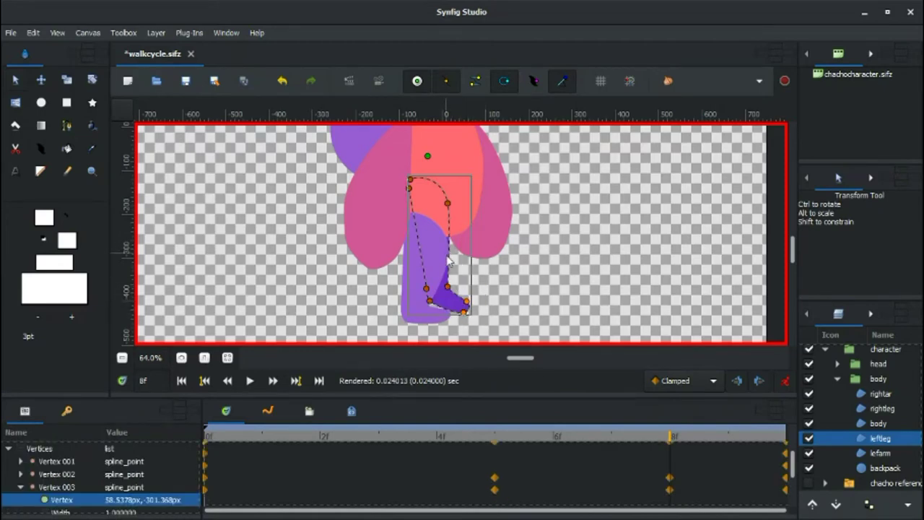
drag(448, 204, 452, 207)
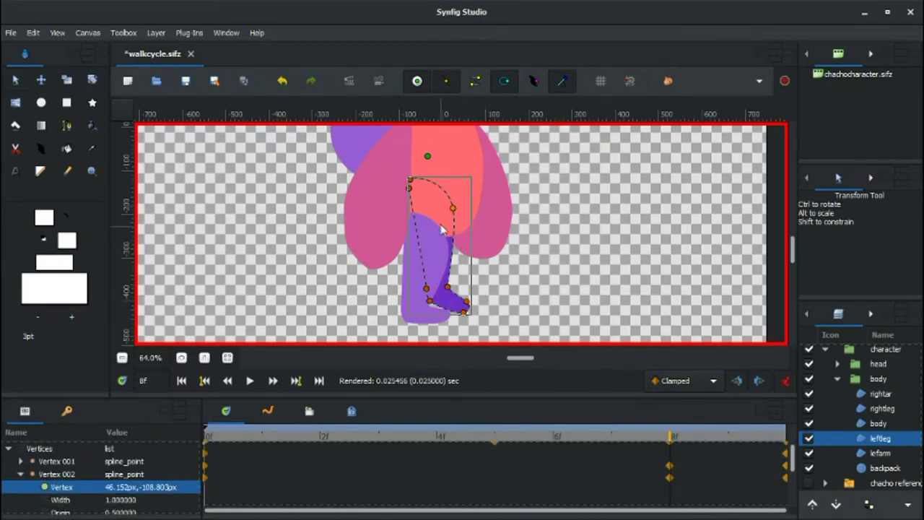
key(ctrl+z)
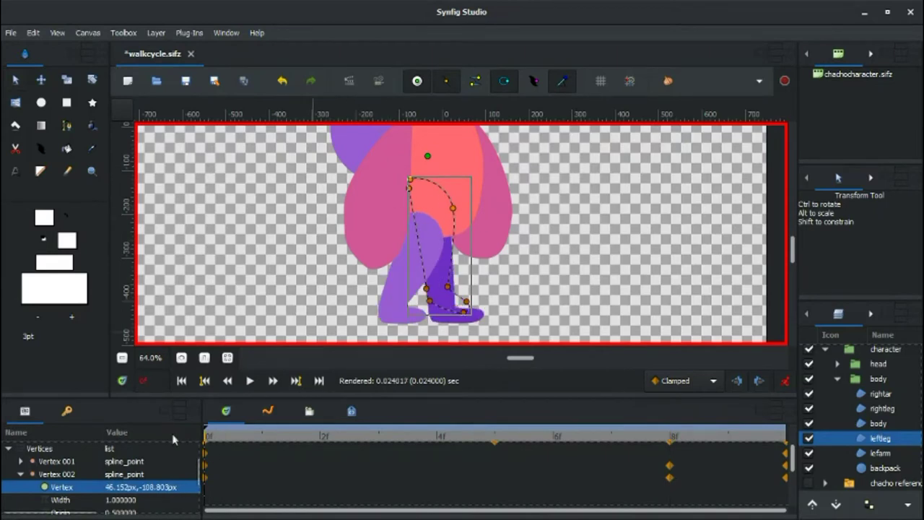
Turn animation mode off and undo an accidental offset edit to the leg
click(784, 383)
drag(447, 205, 448, 222)
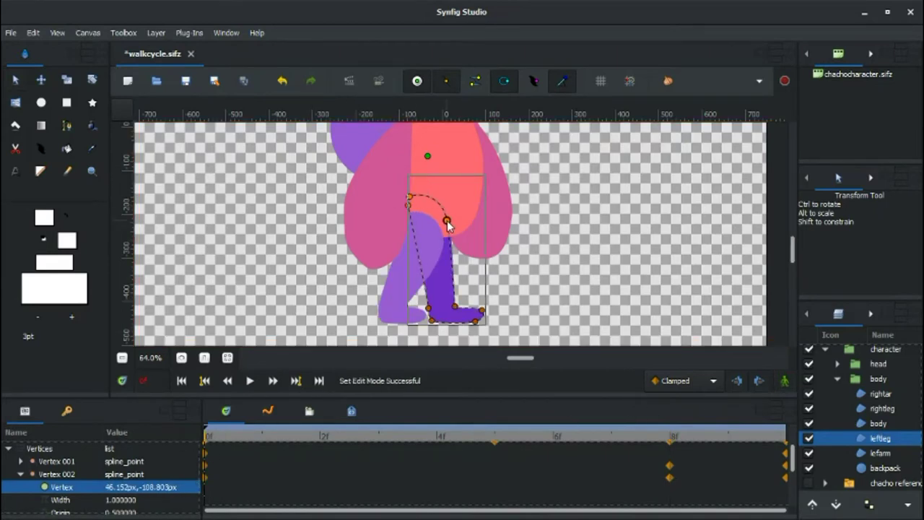
click(528, 310)
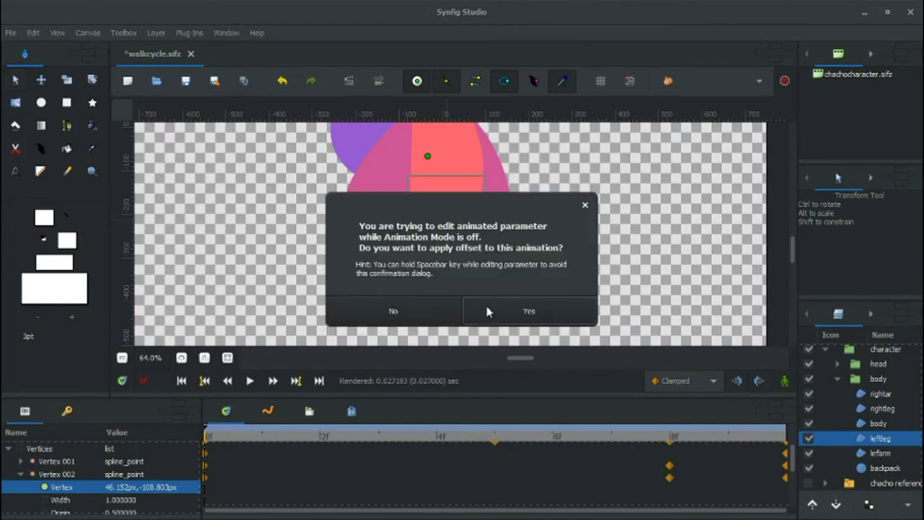
key(ctrl+z)
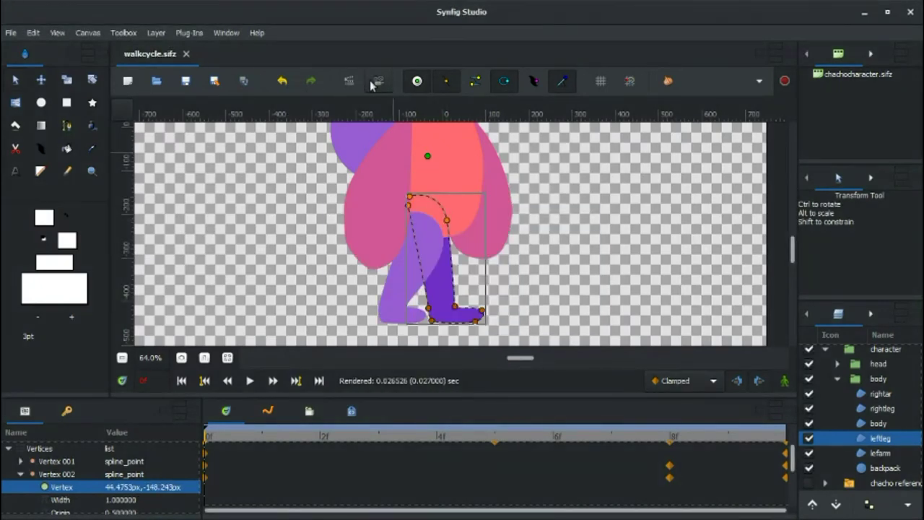
click(378, 84)
click(70, 382)
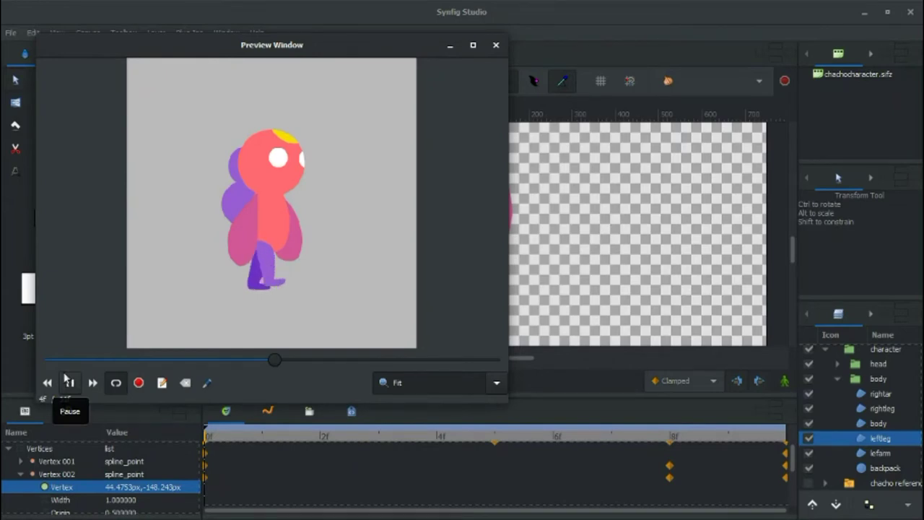
click(496, 45)
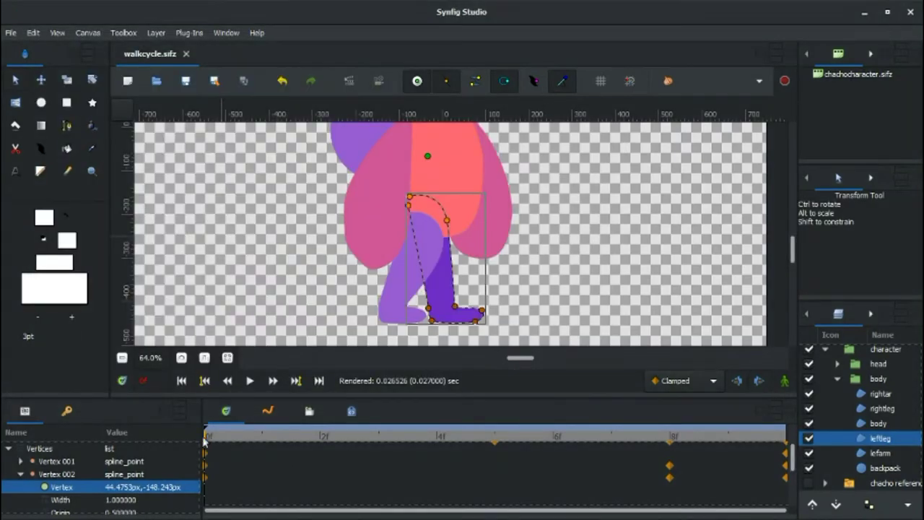
Zoom out and nudge points on the body outline down and left
key(minus)
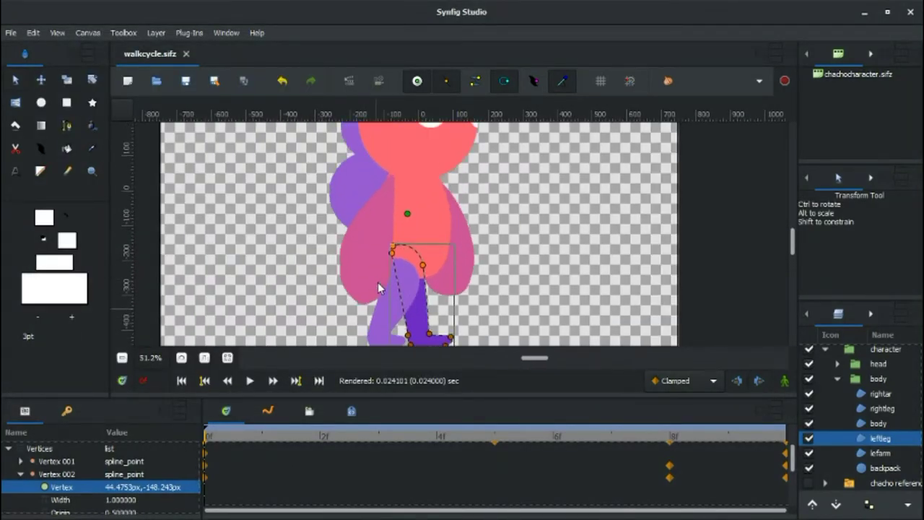
click(433, 274)
drag(443, 265, 436, 272)
drag(449, 219, 444, 224)
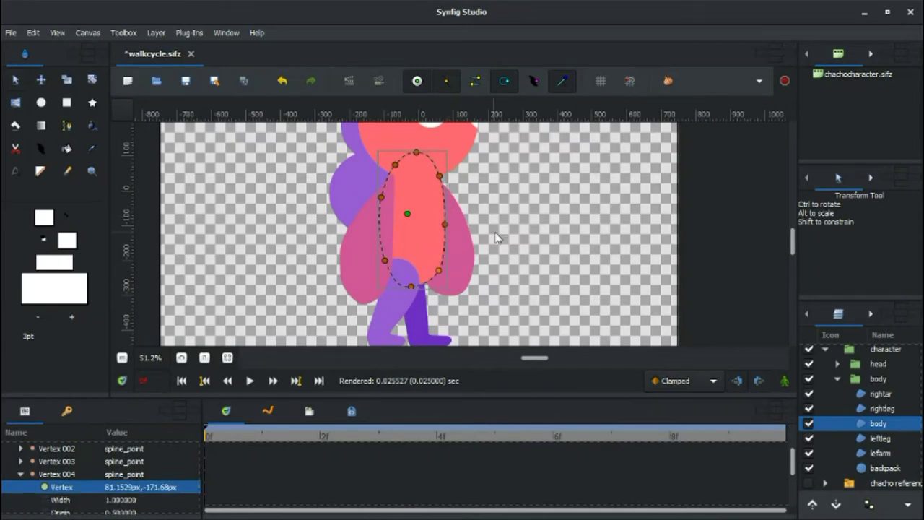
scroll(497, 238, down, 1)
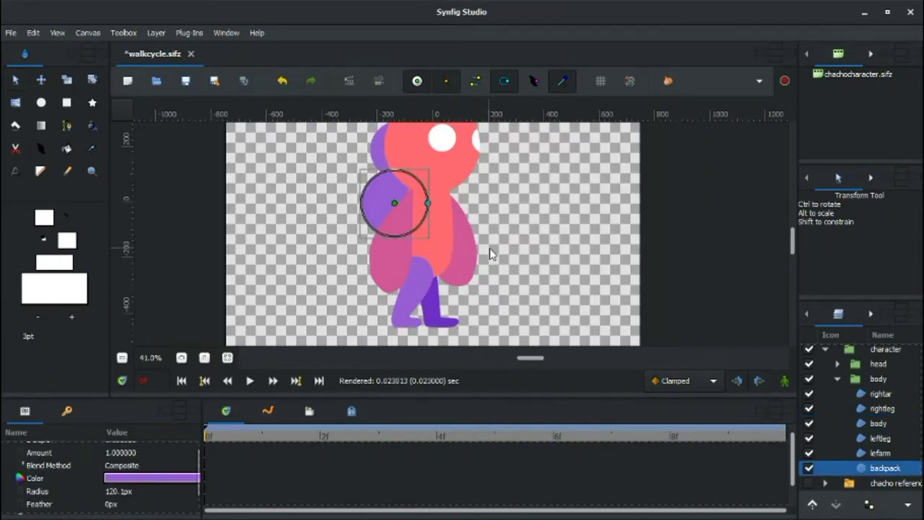
Slim the left arm by pulling its top, side, bottom and right points inward
click(447, 236)
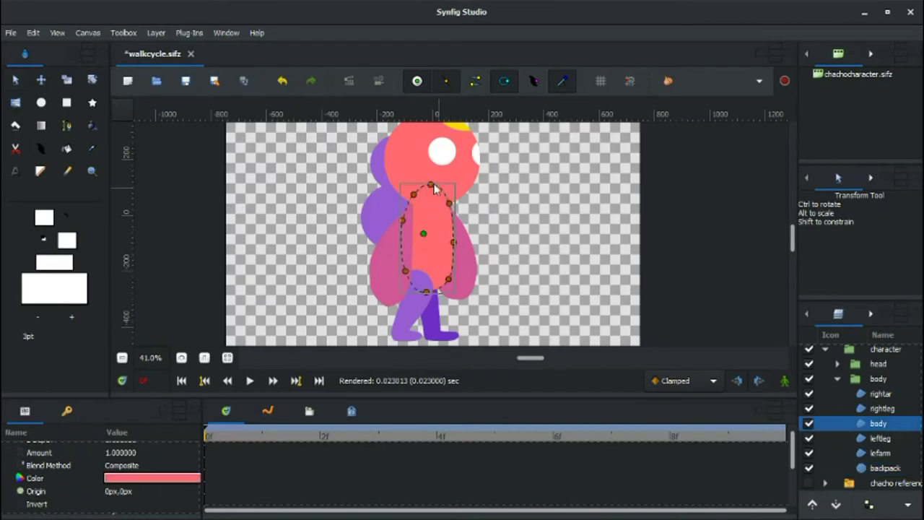
click(459, 232)
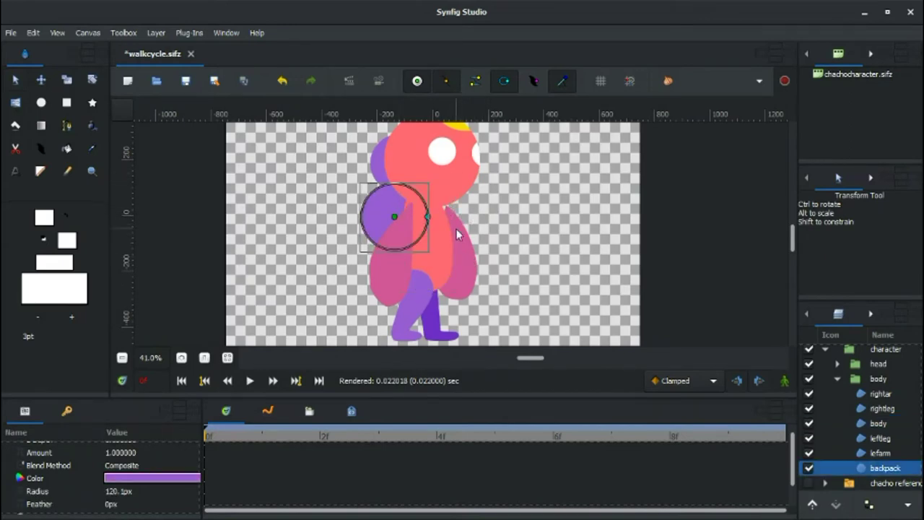
click(428, 202)
drag(446, 205, 433, 207)
drag(432, 266, 423, 263)
drag(457, 298, 445, 301)
drag(477, 272, 460, 281)
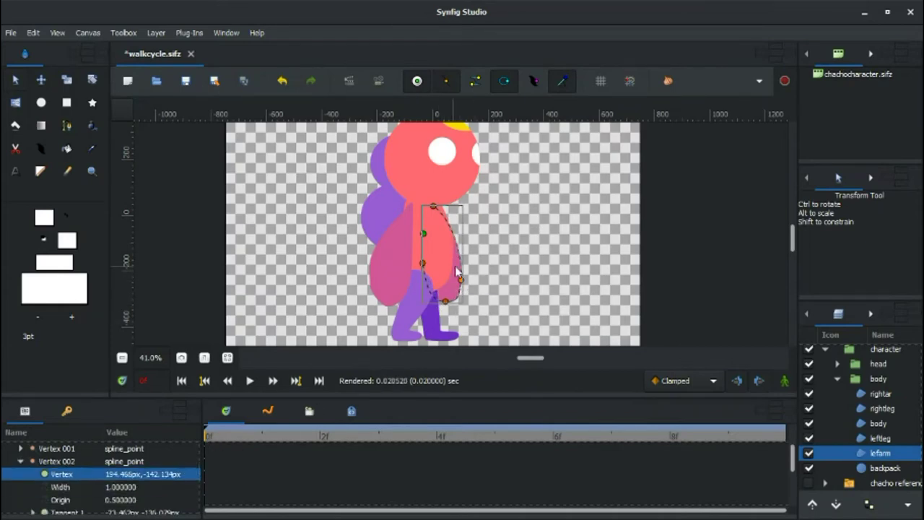
Select the right arm and shift its outline slightly right
click(390, 278)
click(341, 247)
click(407, 272)
drag(407, 272, 410, 271)
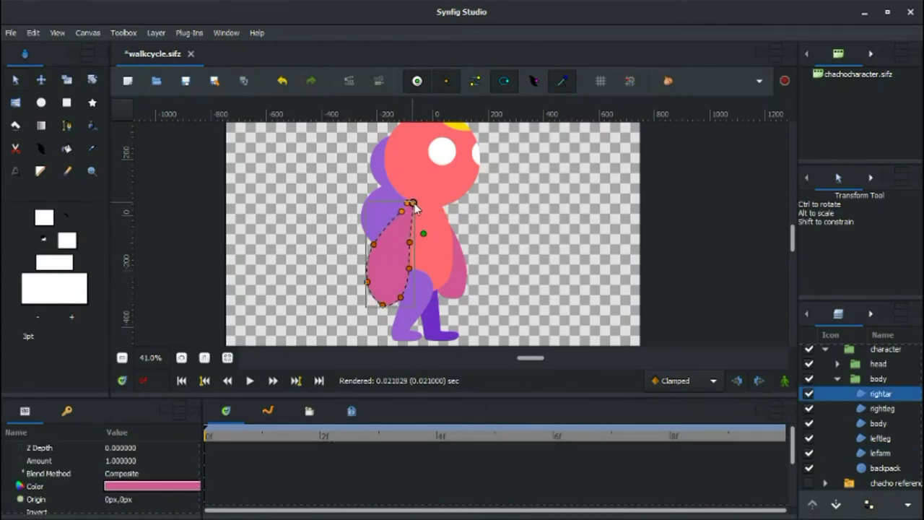
Select among the backpack, body and right arm shapes, then clear the selection
click(397, 217)
scroll(395, 217, up, 2)
click(410, 210)
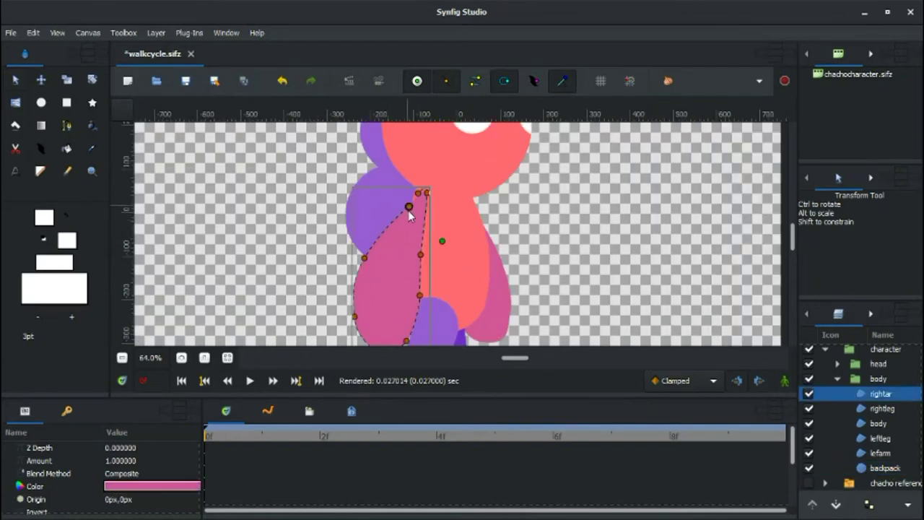
click(410, 209)
click(423, 189)
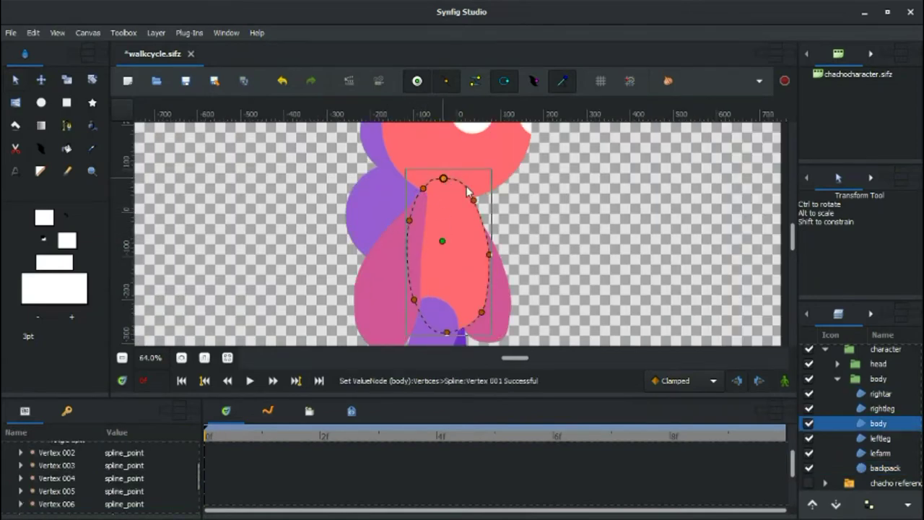
click(364, 209)
scroll(527, 151, down, 2)
click(546, 268)
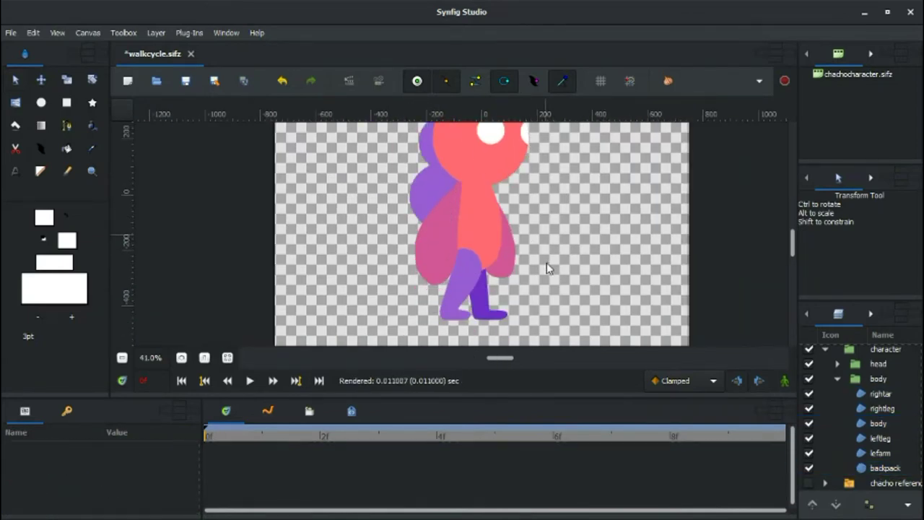
Compare the frame 5 pose, then widen the right arm at frame 0
click(495, 434)
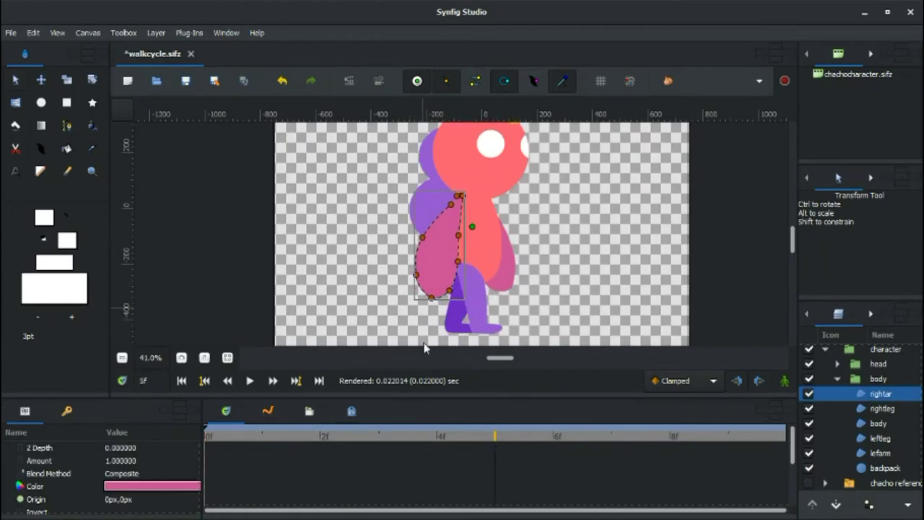
click(213, 442)
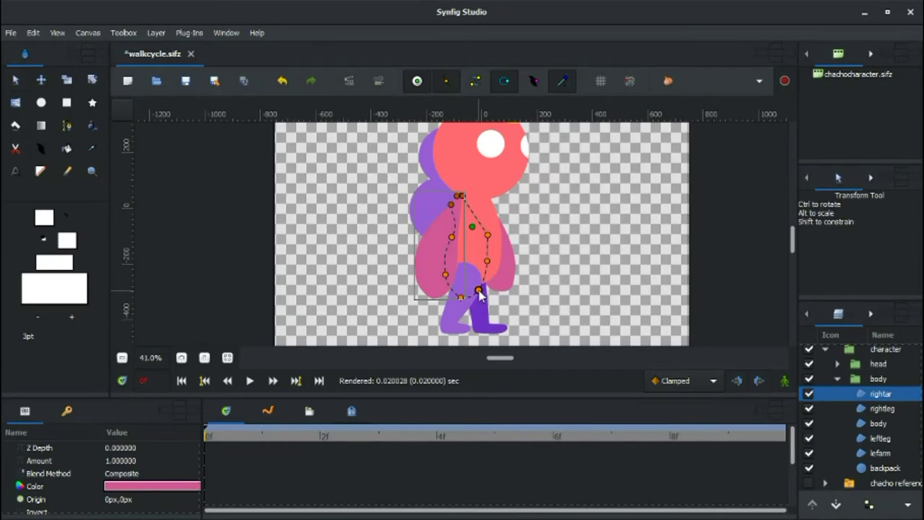
drag(479, 295, 494, 309)
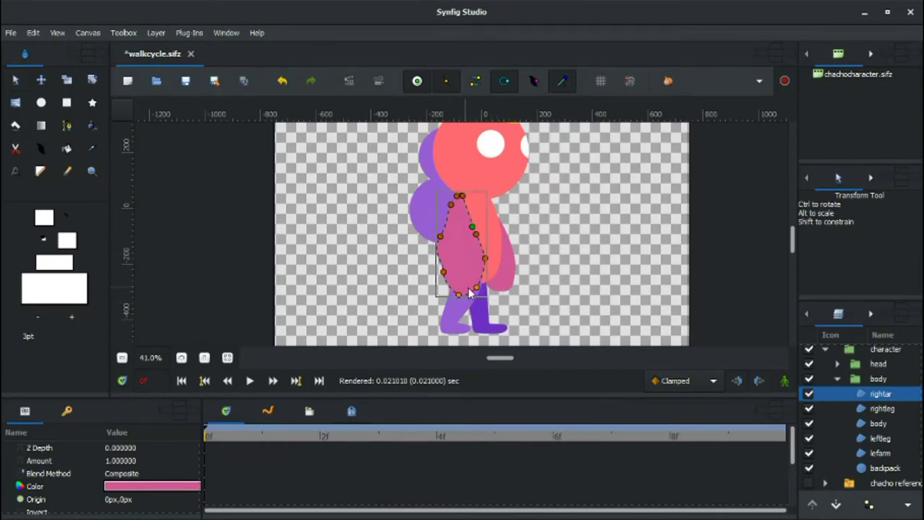
At 100% zoom, smooth the right arm's left and top-left curves using tangent handles
key(ctrl+0)
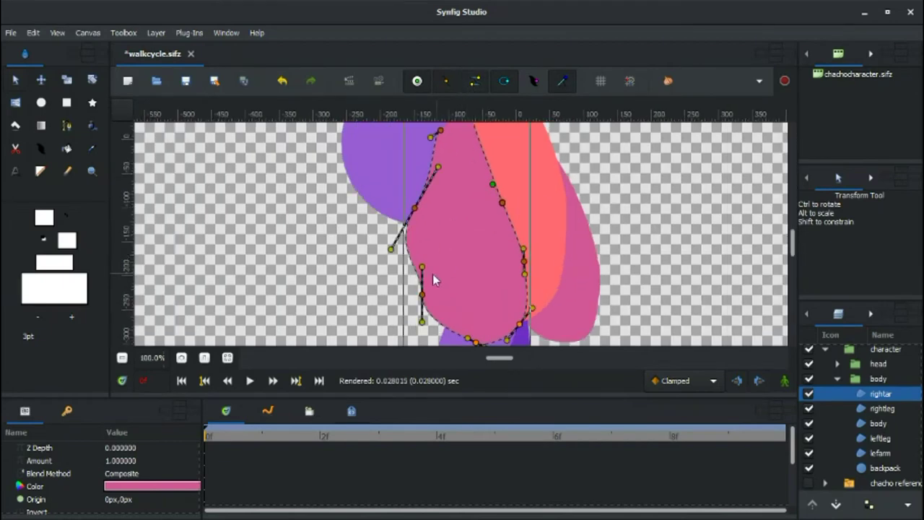
drag(422, 267, 418, 277)
click(394, 246)
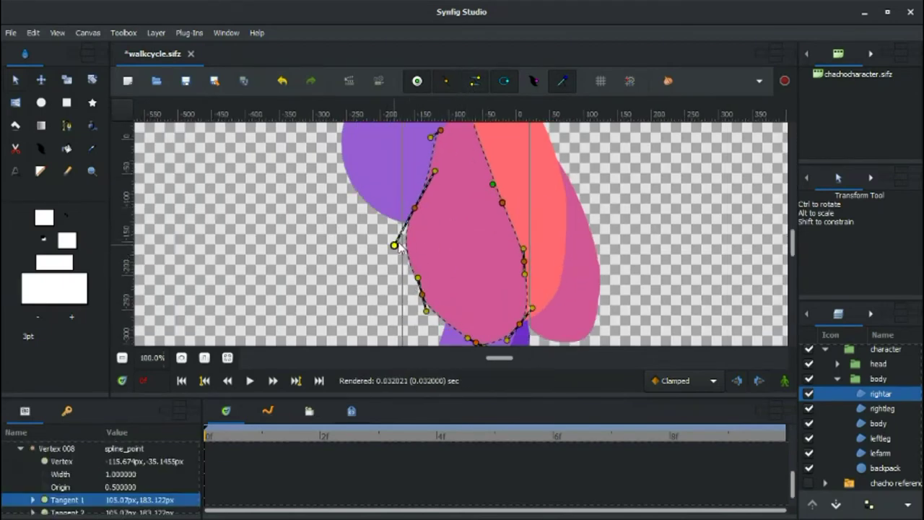
scroll(437, 210, up, 2)
click(437, 165)
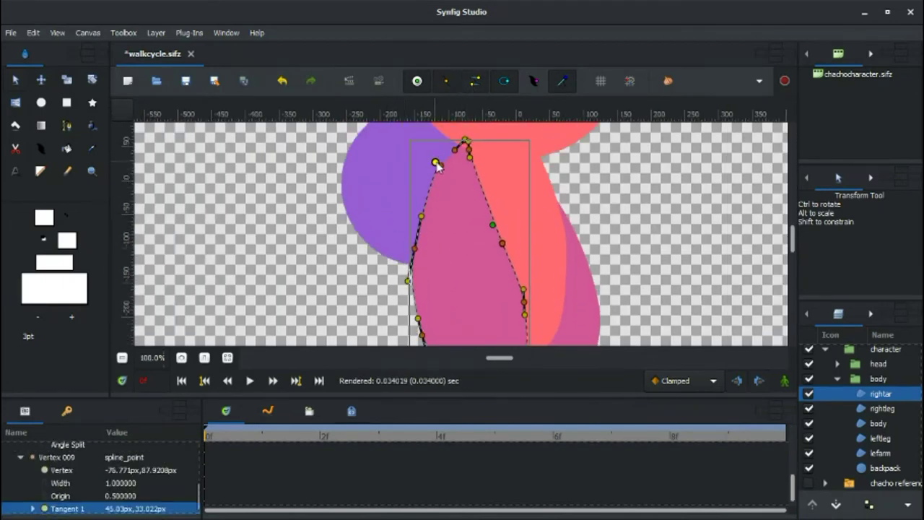
drag(437, 163, 444, 166)
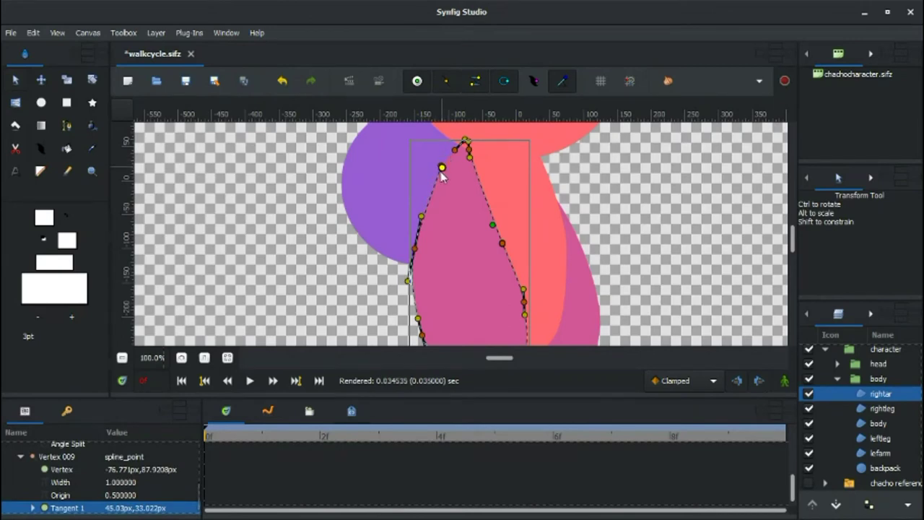
scroll(441, 191, down, 3)
Reselect the right arm and nudge it slightly up and right
click(440, 191)
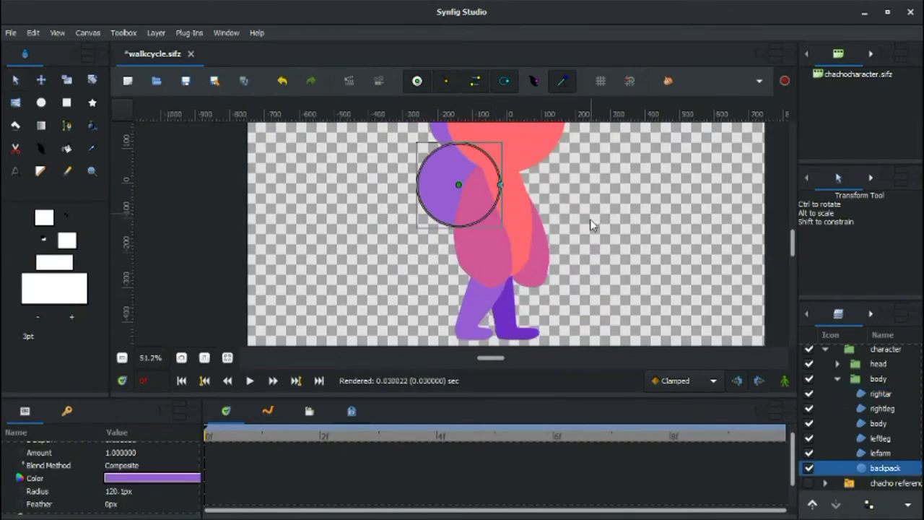
click(473, 231)
scroll(443, 204, up, 2)
drag(412, 150, 416, 148)
scroll(530, 234, up, 2)
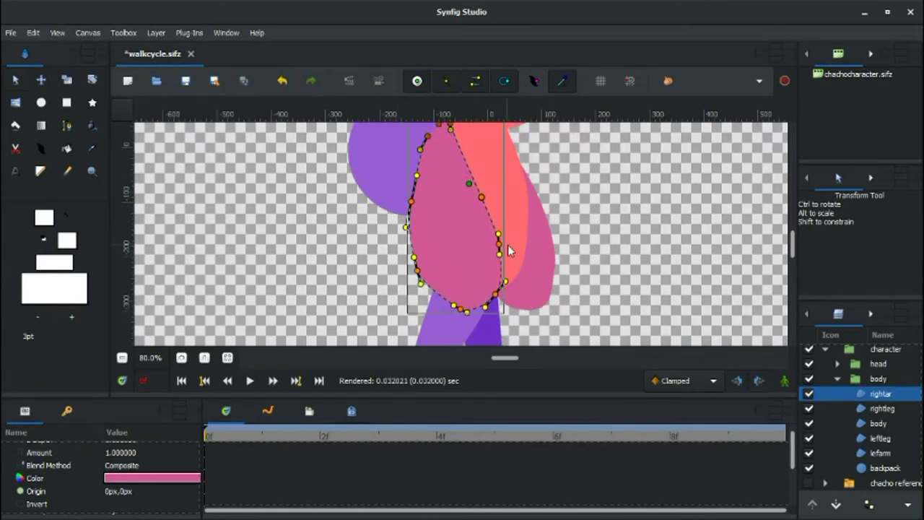
Select the left arm and bend its outline inward to the left
click(541, 264)
scroll(547, 272, down, 1)
drag(551, 267, 478, 266)
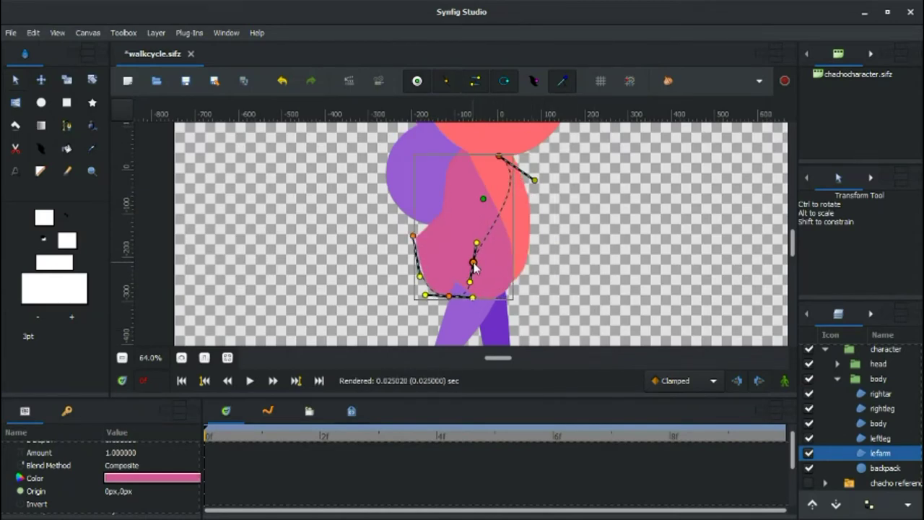
Reshape the left arm so its curve bulges out to the left
click(498, 156)
drag(498, 157, 491, 158)
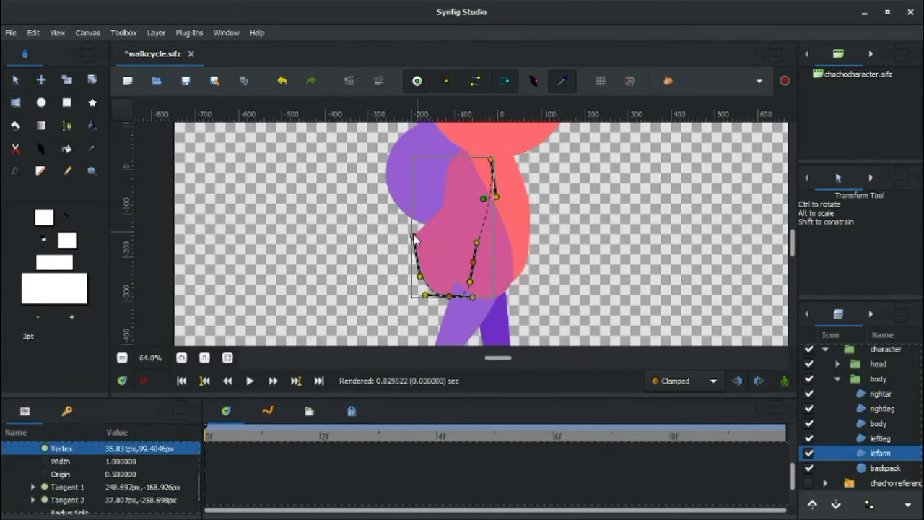
drag(415, 235, 442, 213)
drag(448, 250, 408, 246)
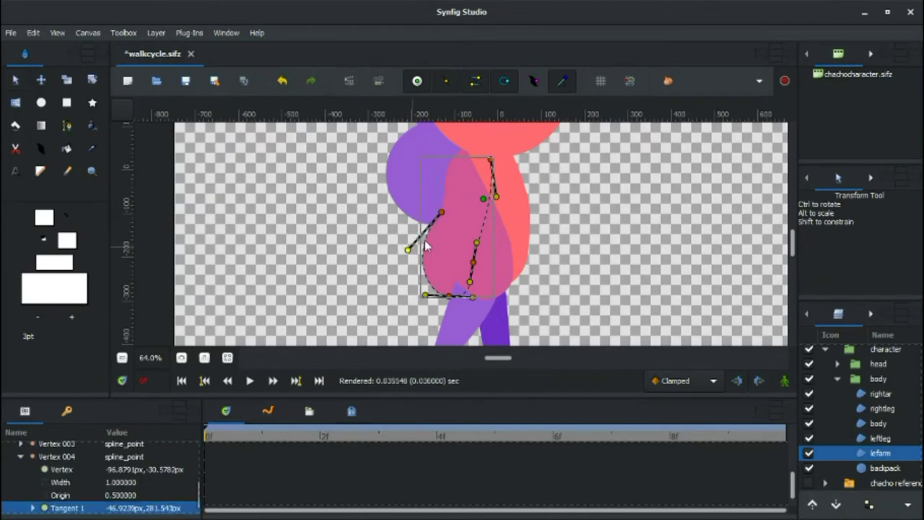
Raise the backpack above lefarm and shift the arm's outline left and slightly up
click(417, 182)
click(812, 505)
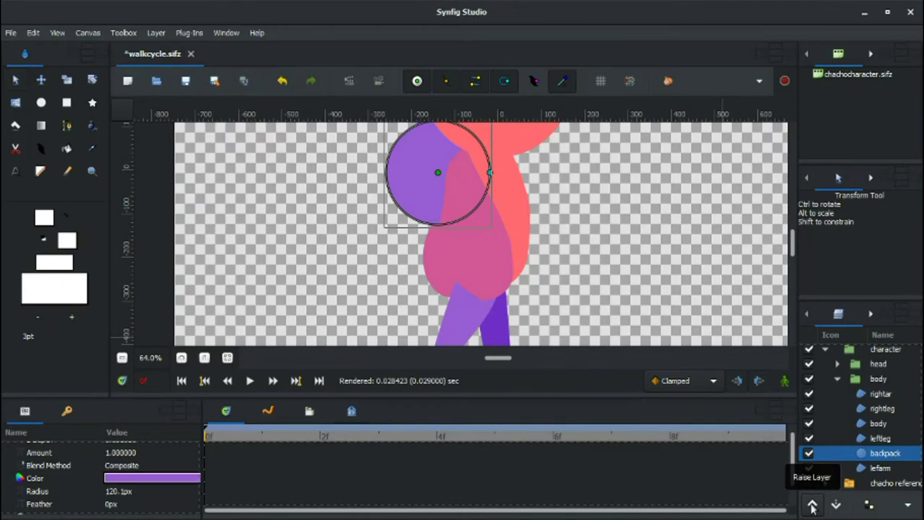
click(431, 279)
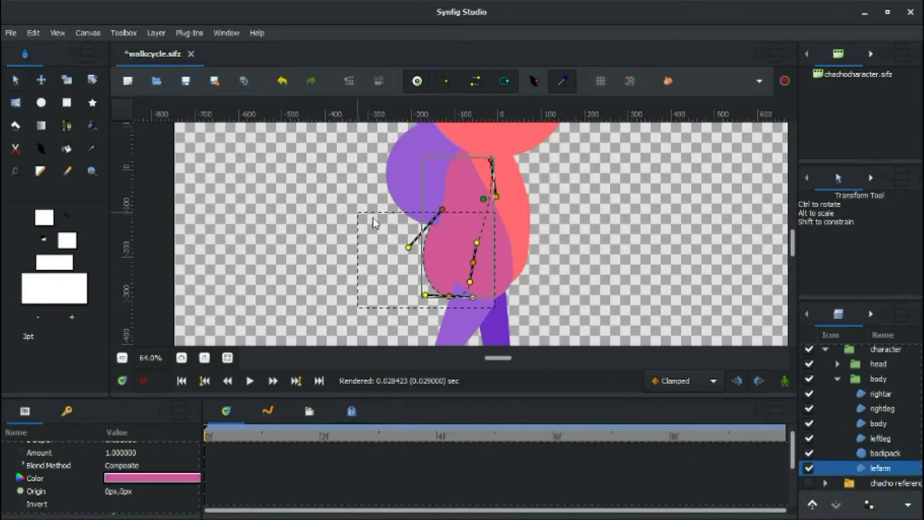
mouse_move(476, 242)
mouse_down()
mouse_move(451, 234)
mouse_move(465, 234)
mouse_up()
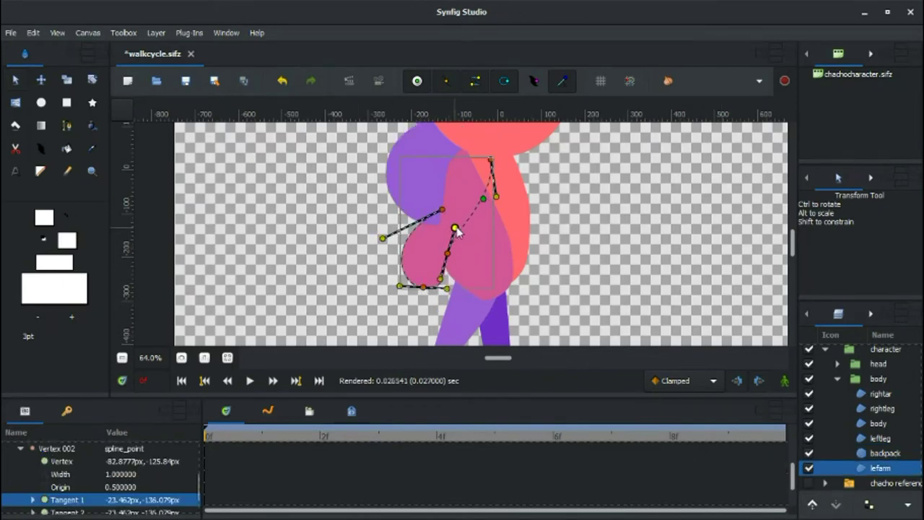
click(515, 224)
click(475, 80)
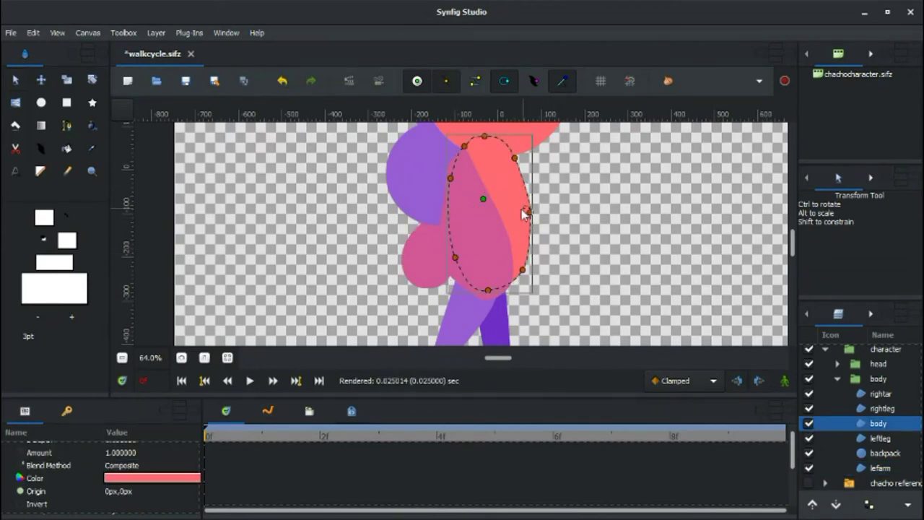
Narrow the body's right side and reshape the right arm's lower end
drag(529, 212, 521, 214)
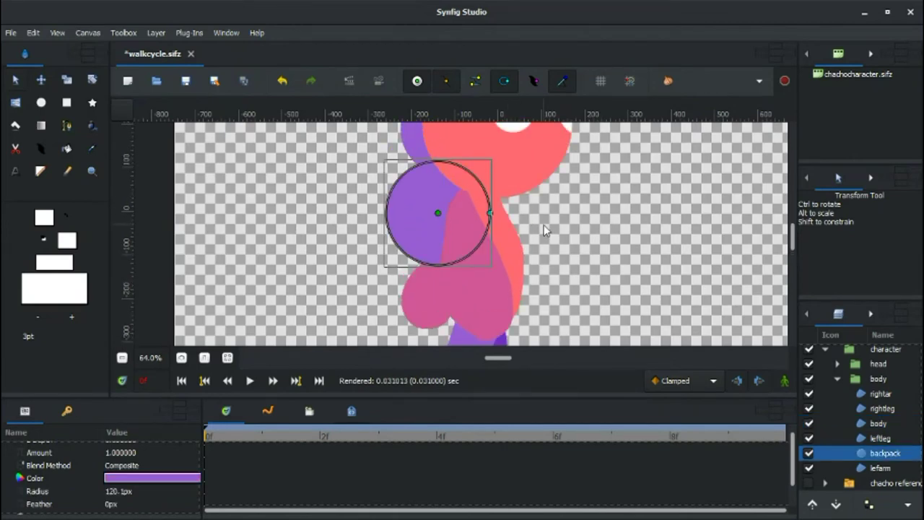
scroll(543, 229, down, 2)
click(509, 253)
drag(521, 289, 530, 288)
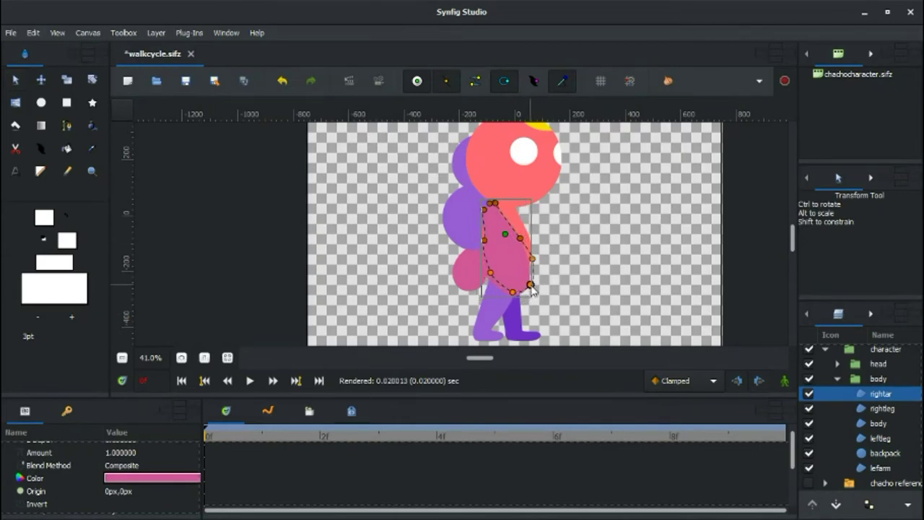
click(560, 266)
Smooth the right arm's left edge, then enable animation mode at frame 5
scroll(439, 224, up, 4)
click(440, 225)
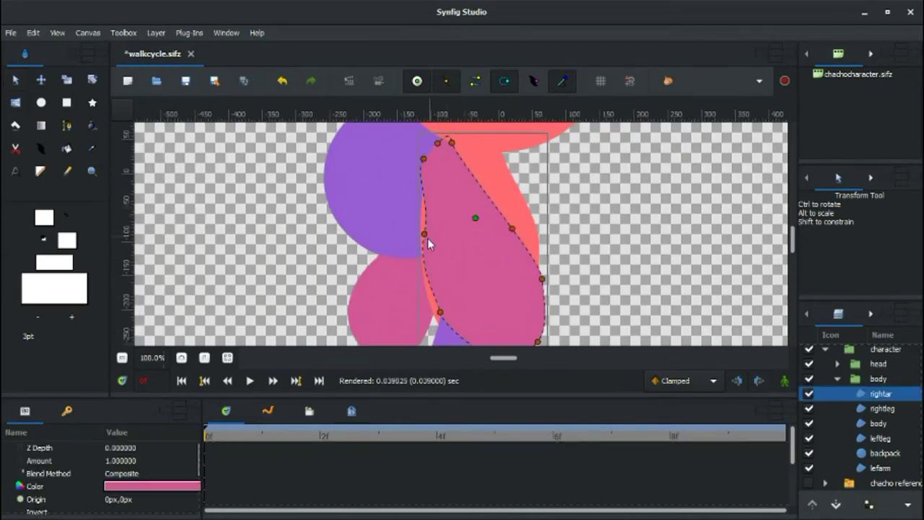
click(425, 266)
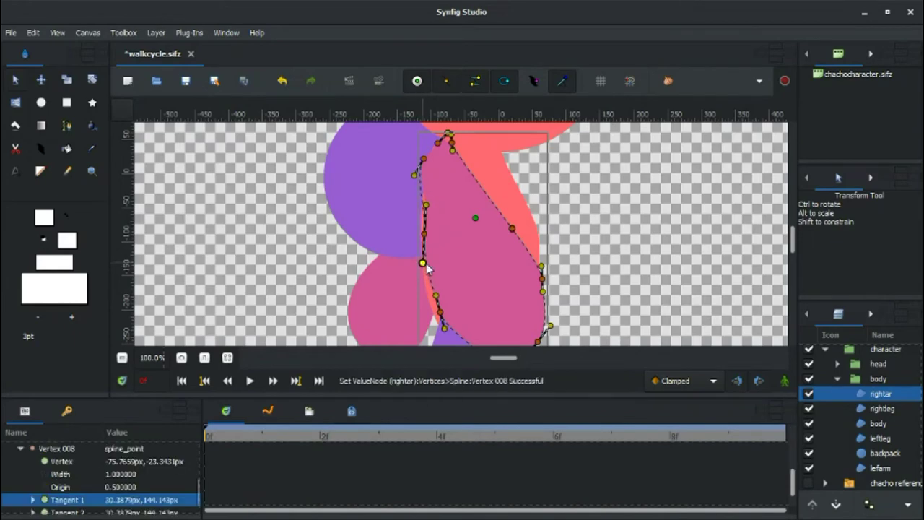
click(425, 265)
scroll(588, 235, down, 5)
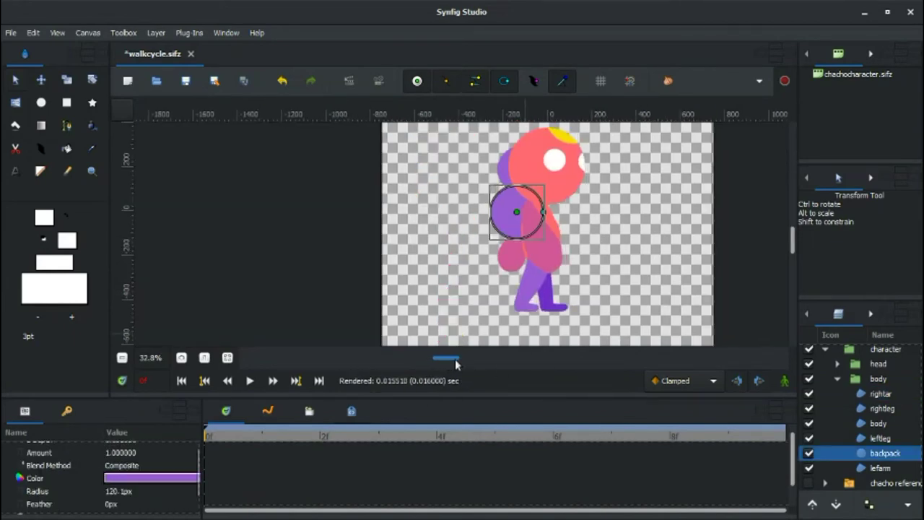
drag(442, 357, 513, 359)
click(495, 438)
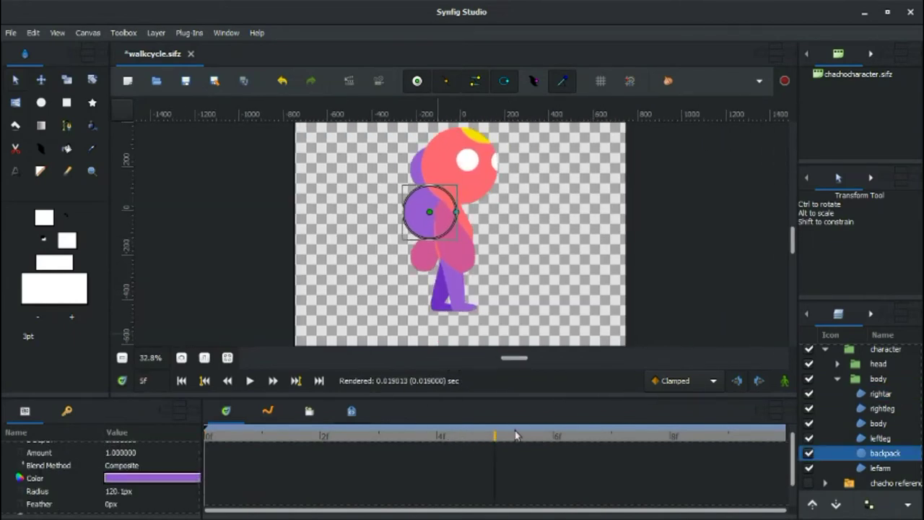
click(784, 381)
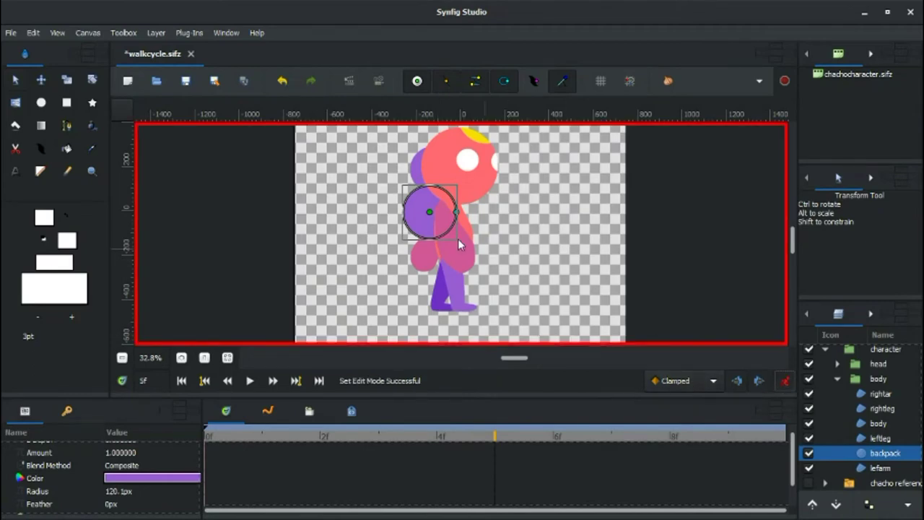
At frame 5, swing the right arm back by dragging its bottom and right-side vertices
scroll(474, 241, up, 2)
click(462, 246)
mouse_move(474, 281)
mouse_down()
mouse_move(477, 293)
mouse_move(442, 276)
mouse_up()
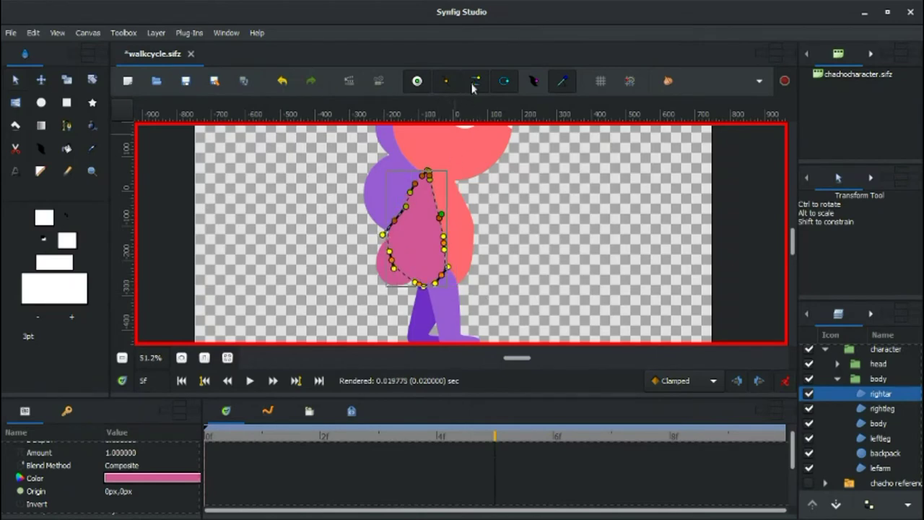
scroll(440, 299, up, 3)
drag(448, 282, 366, 297)
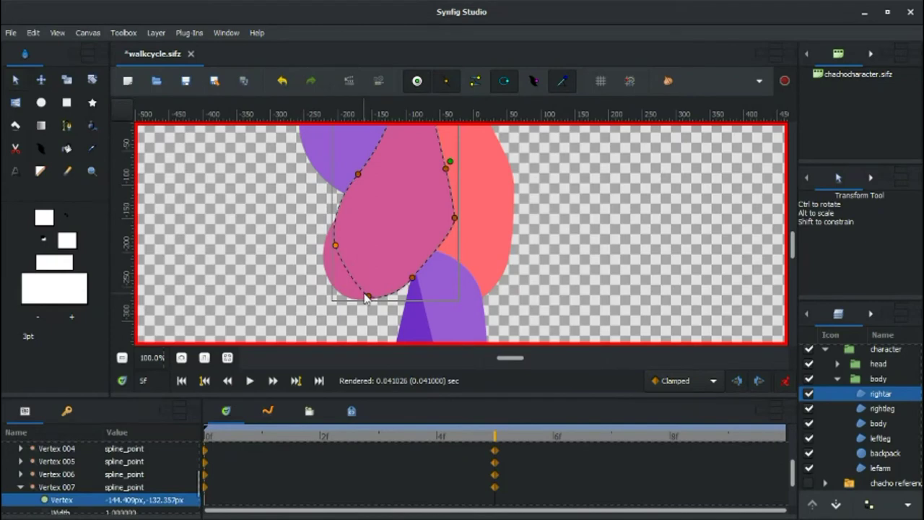
drag(454, 217, 438, 227)
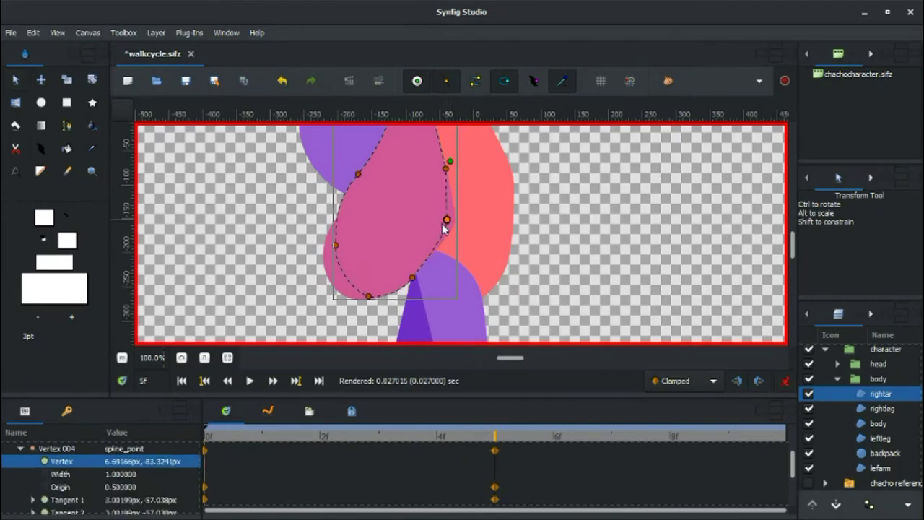
click(475, 80)
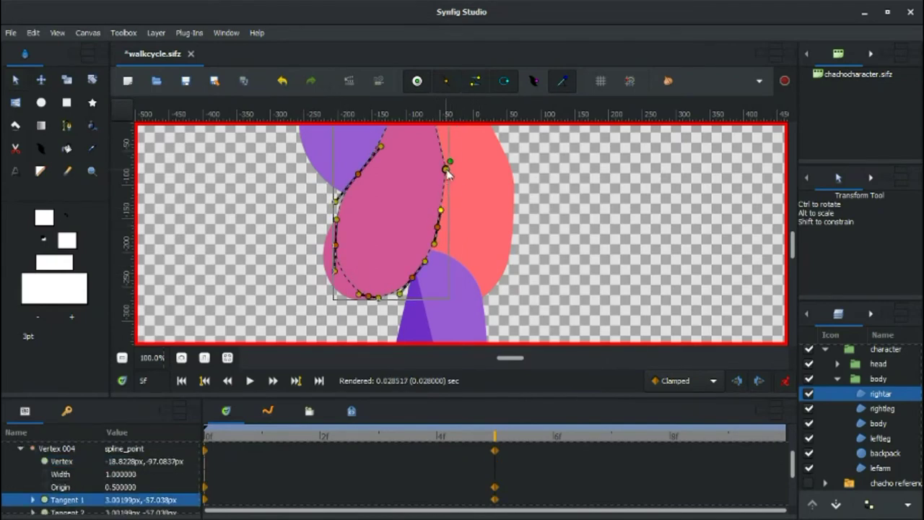
drag(446, 169, 443, 191)
ctrl+scroll(497, 258, down, 2)
click(503, 280)
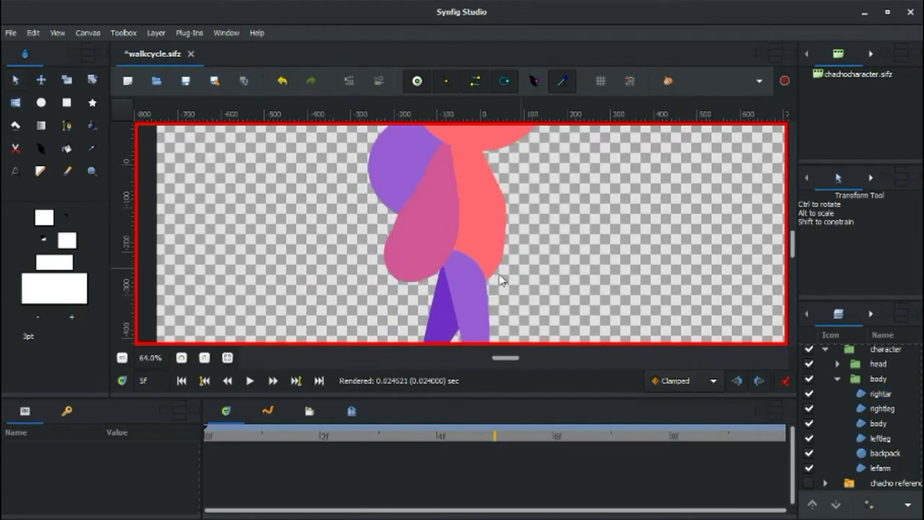
Move the left arm forward across the body and reshape its elbow and lower curve
click(396, 273)
drag(433, 262, 491, 260)
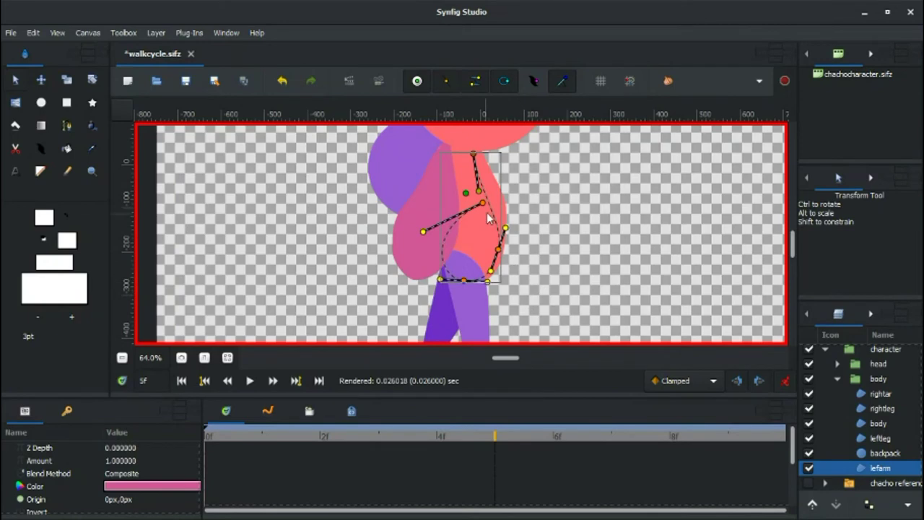
drag(483, 203, 462, 215)
drag(464, 281, 511, 277)
drag(462, 214, 480, 211)
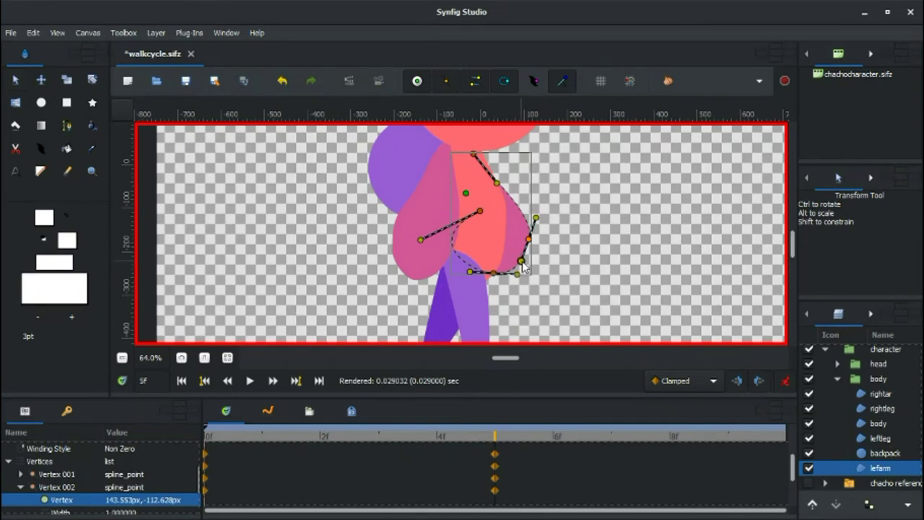
drag(523, 265, 525, 262)
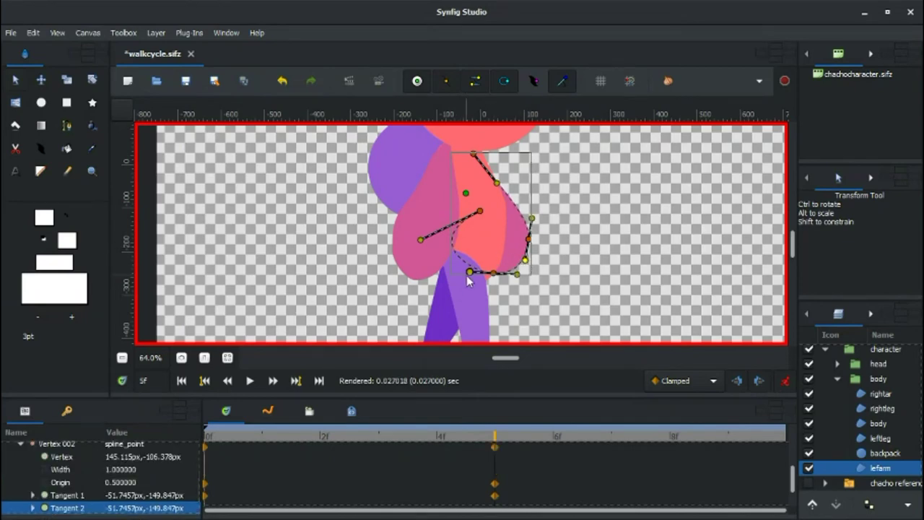
scroll(468, 281, down, 2)
scroll(480, 277, up, 1)
click(480, 277)
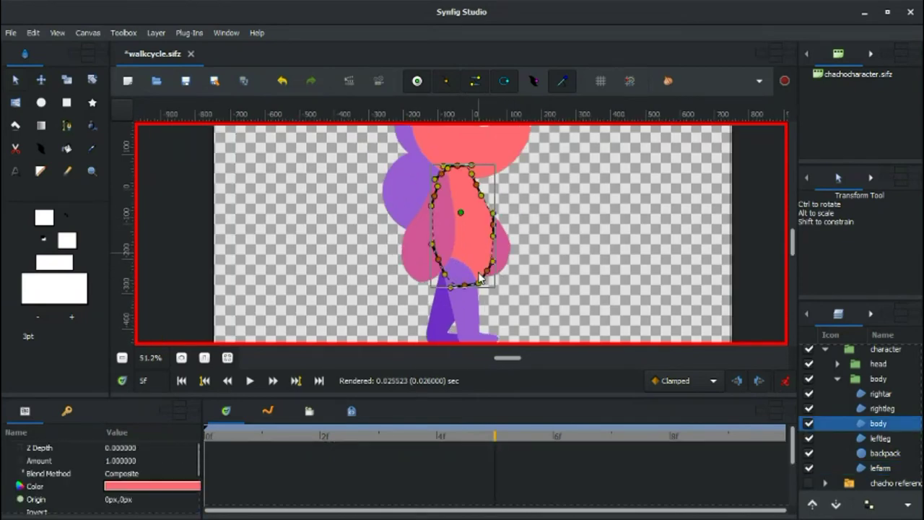
At frame 5, bulge the body's right side slightly outward to keyframe it
click(214, 438)
click(493, 437)
drag(494, 232, 496, 235)
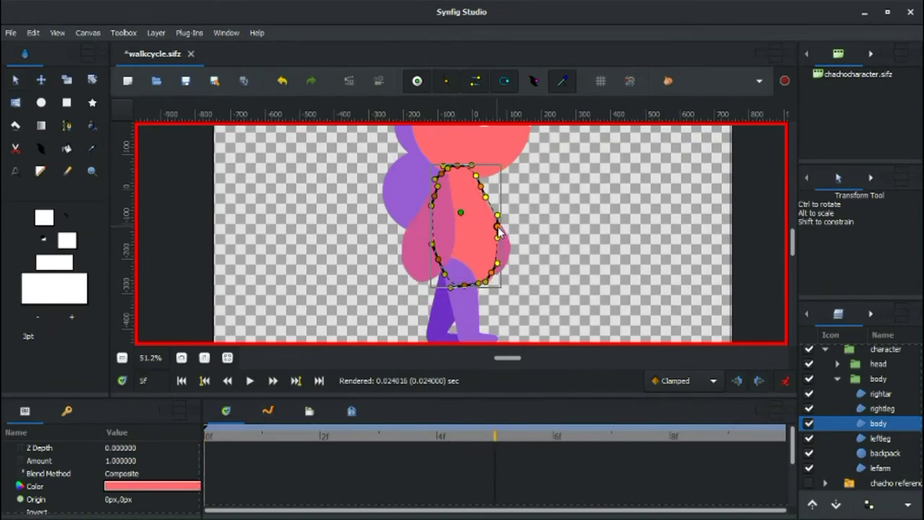
click(436, 260)
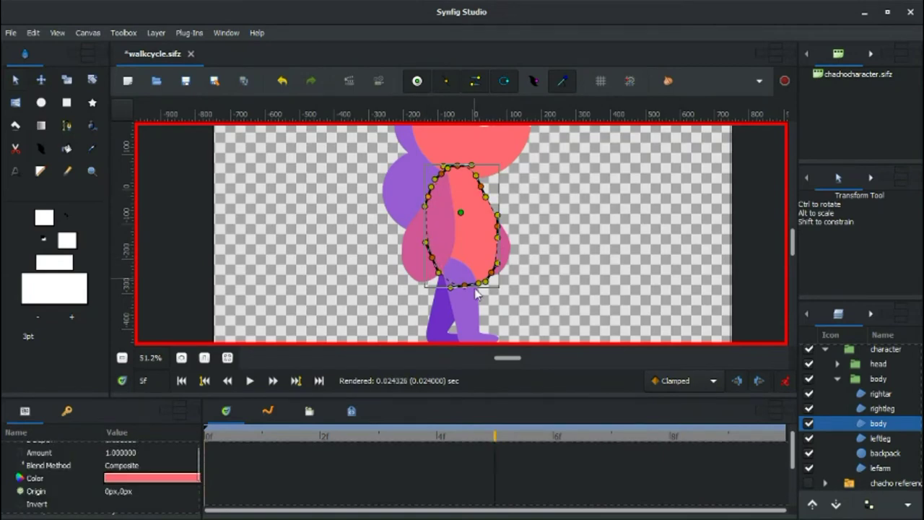
Check the arm poses at frames 2, 5 and 10 and select the rightar layer
scroll(506, 288, down, 2)
click(526, 273)
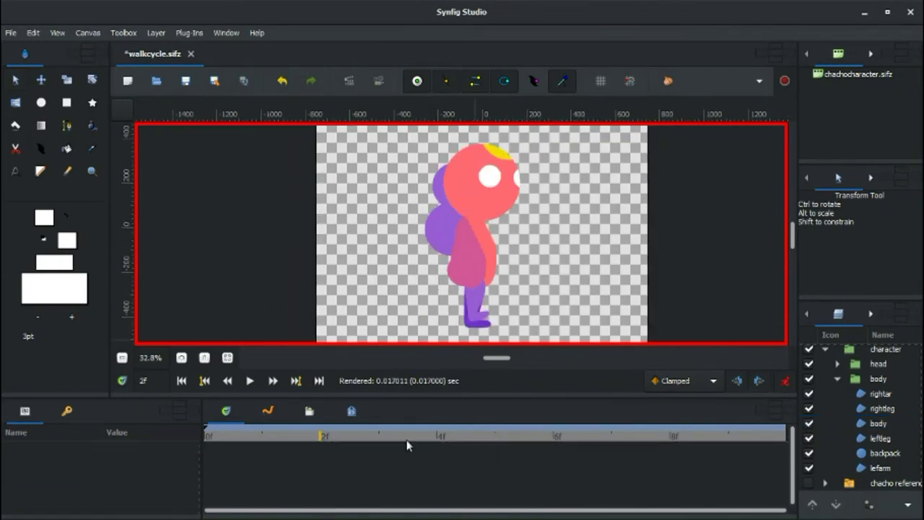
click(436, 442)
click(499, 441)
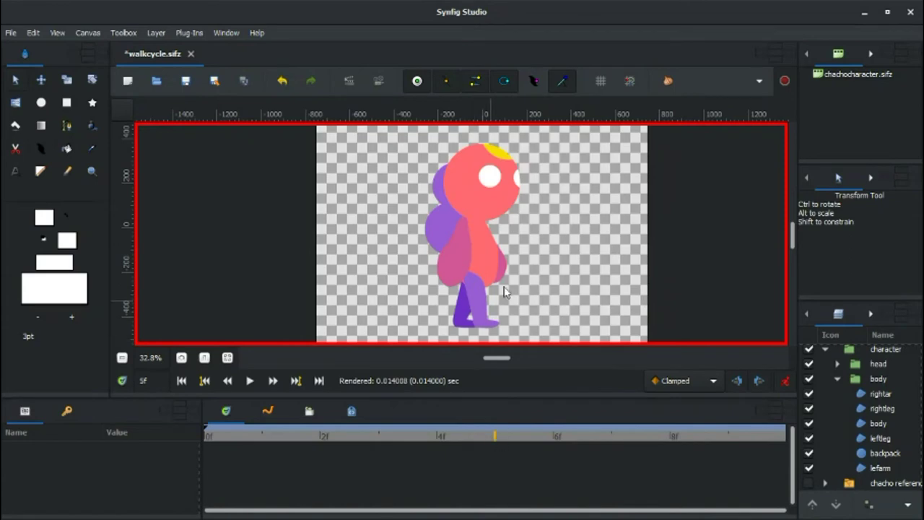
click(786, 437)
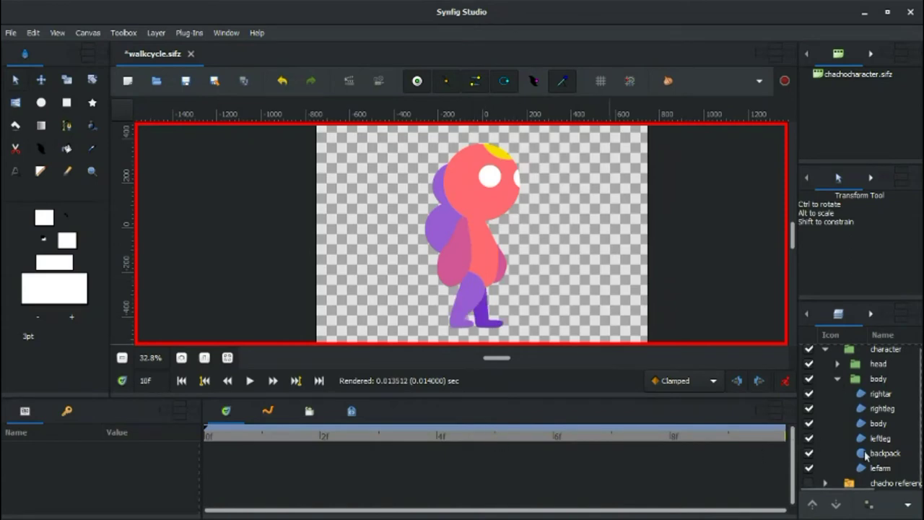
click(874, 393)
scroll(380, 449, down, 3)
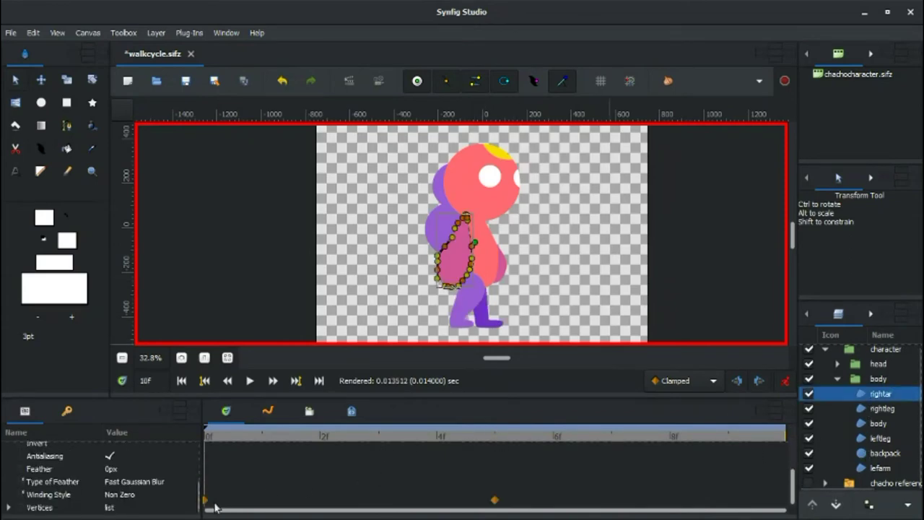
Duplicate the right and left arms' 0f waypoints to frame 10
right_click(206, 500)
click(243, 417)
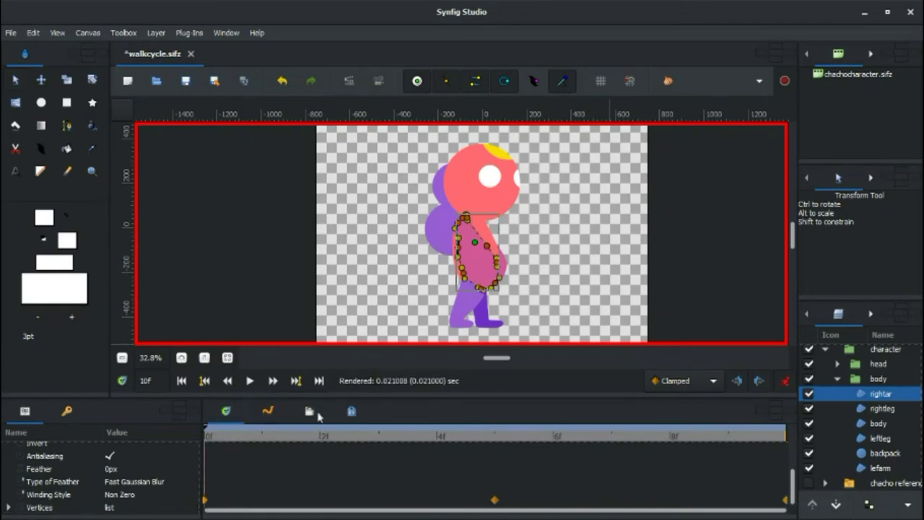
click(872, 467)
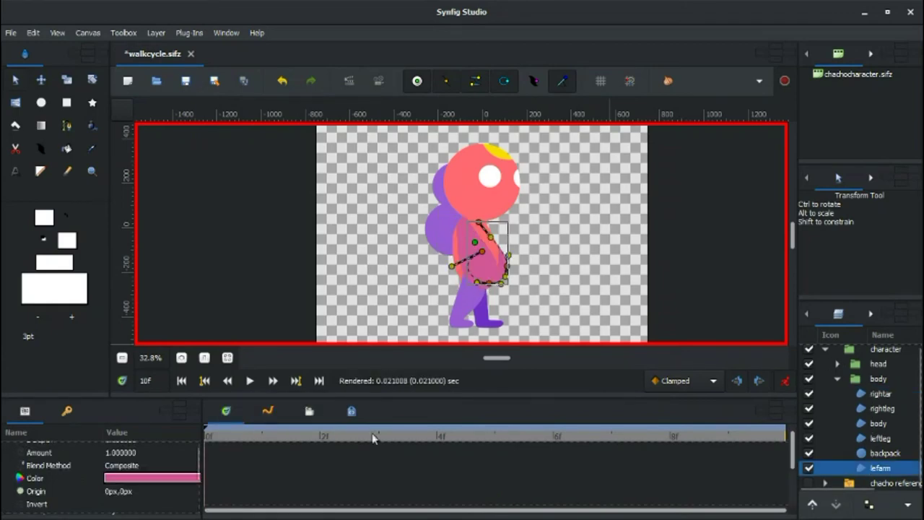
scroll(242, 474, down, 3)
right_click(207, 501)
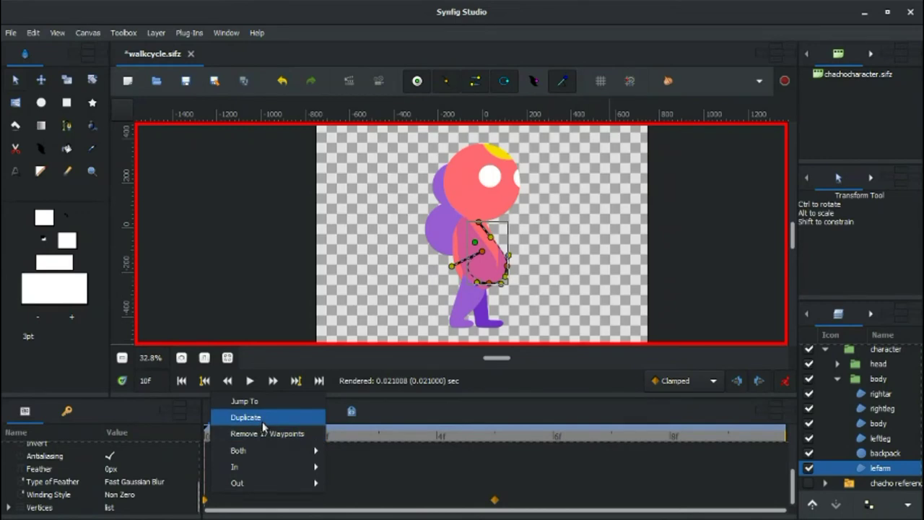
click(243, 416)
Render a preview of the walk cycle and play it
click(375, 84)
click(210, 237)
click(71, 383)
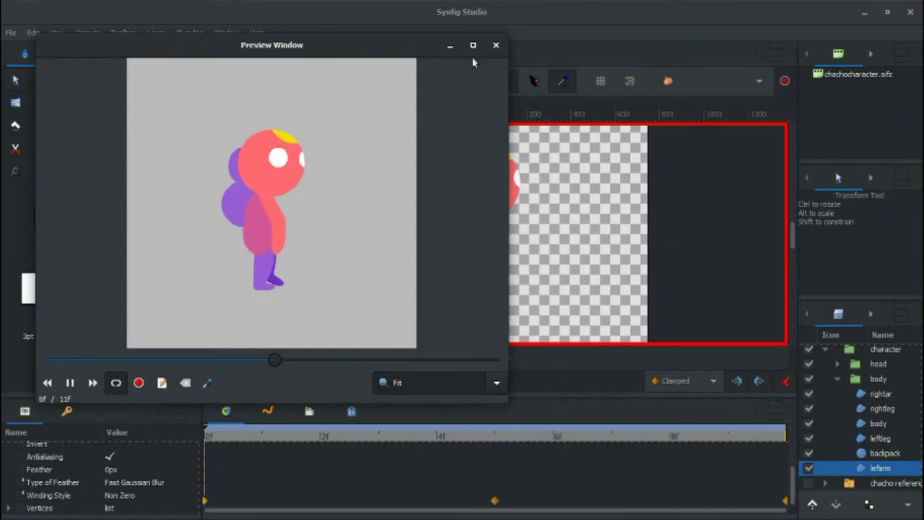
Close the Preview Window and reselect the body layer on the canvas
click(495, 45)
click(475, 244)
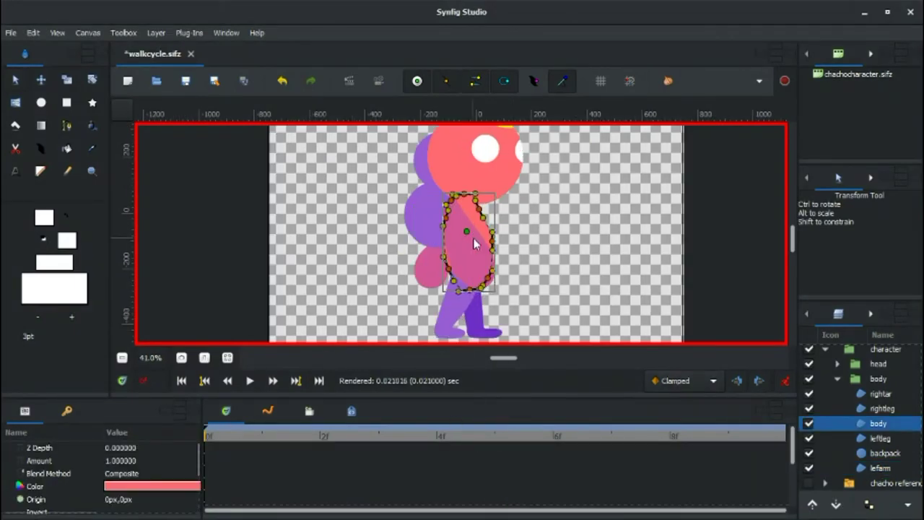
At frame 5, push the body's left edge and lower-left vertex outward
drag(447, 254, 432, 236)
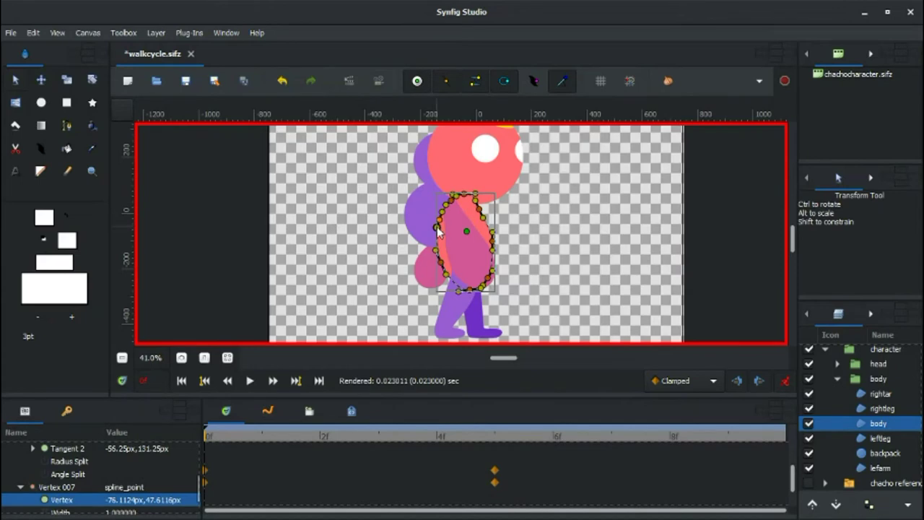
scroll(455, 251, up, 2)
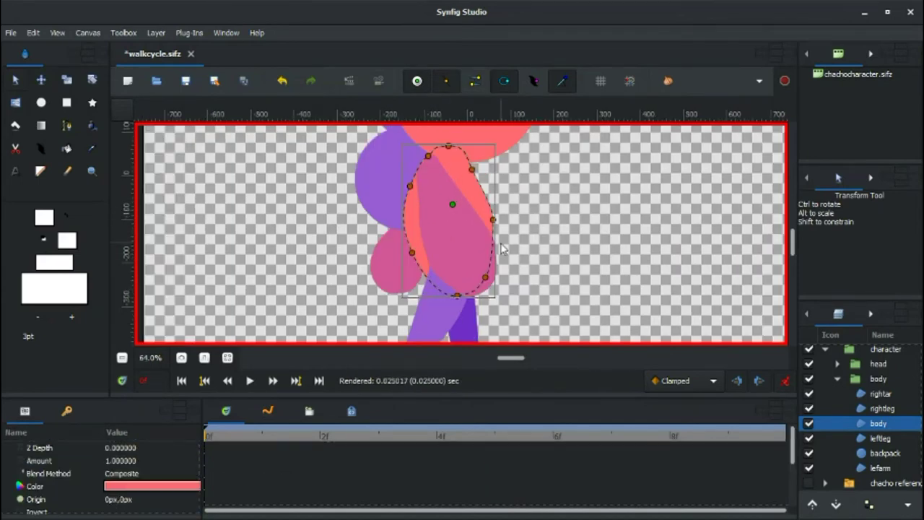
click(486, 276)
click(494, 435)
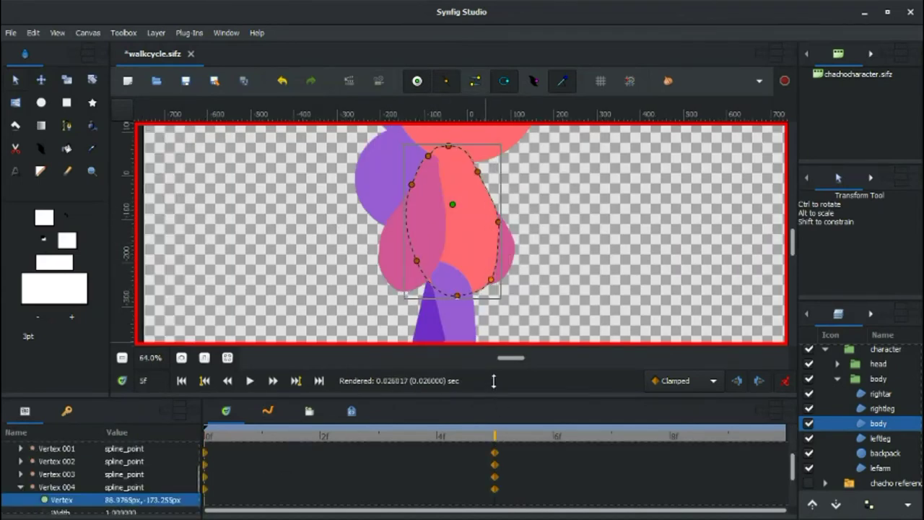
drag(419, 262, 409, 263)
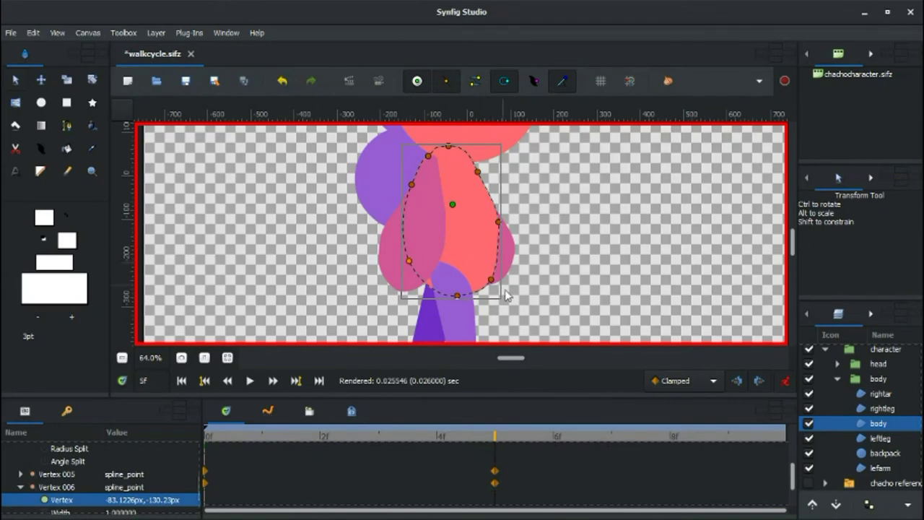
Shift the right leg slightly left and the left leg slightly right
scroll(410, 267, down, 2)
click(433, 238)
drag(473, 259, 463, 260)
click(423, 284)
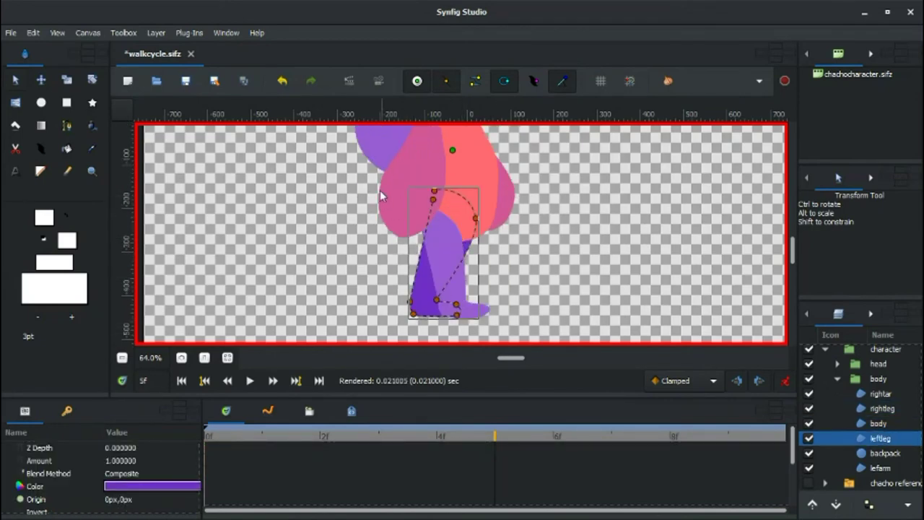
drag(475, 218, 481, 218)
Duplicate the body's 0f waypoint to frame 10
click(210, 439)
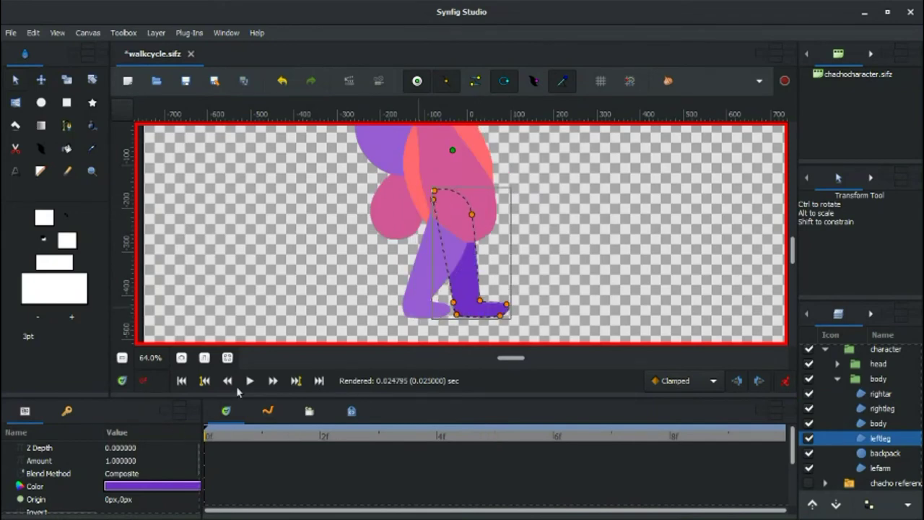
key(Up)
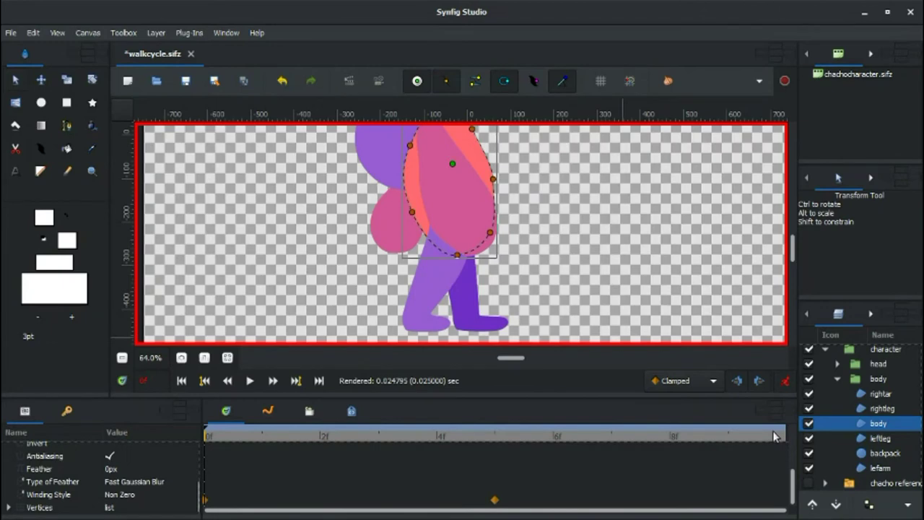
click(782, 435)
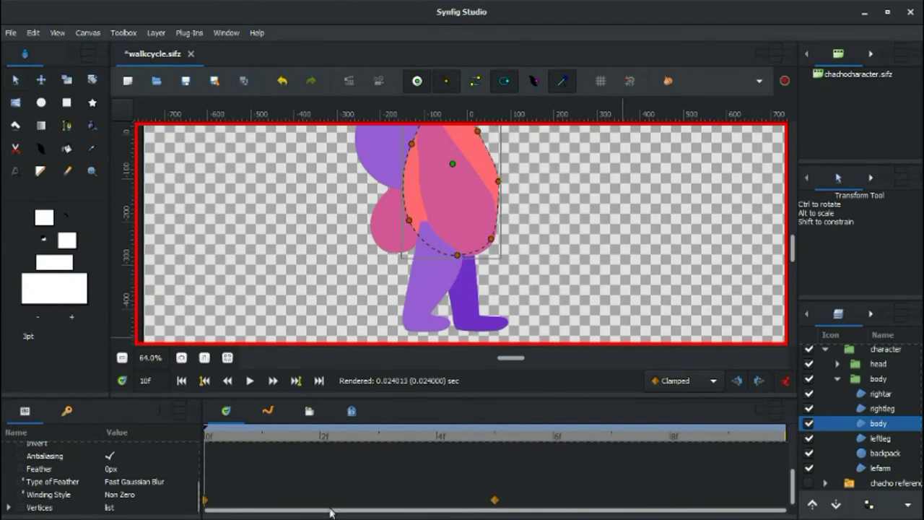
right_click(208, 501)
click(246, 413)
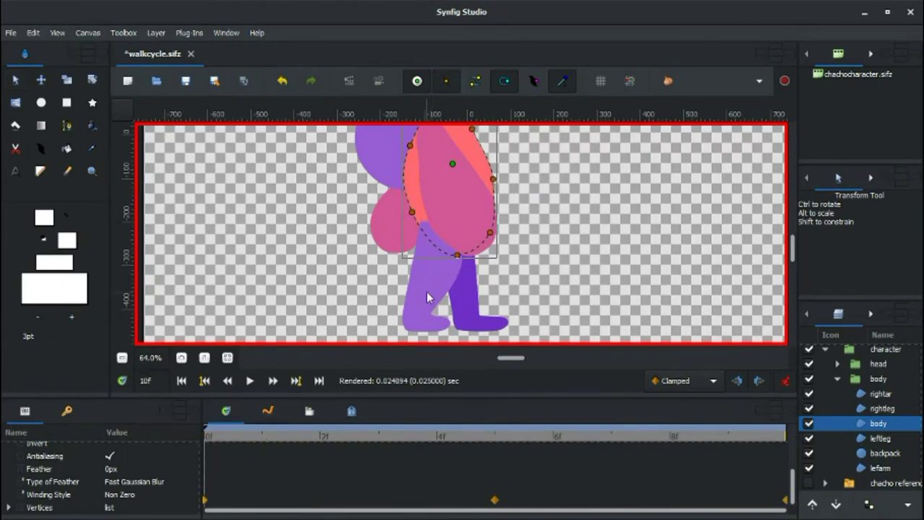
Render a fresh preview of the walk cycle and play it
scroll(428, 293, down, 3)
click(383, 80)
click(228, 236)
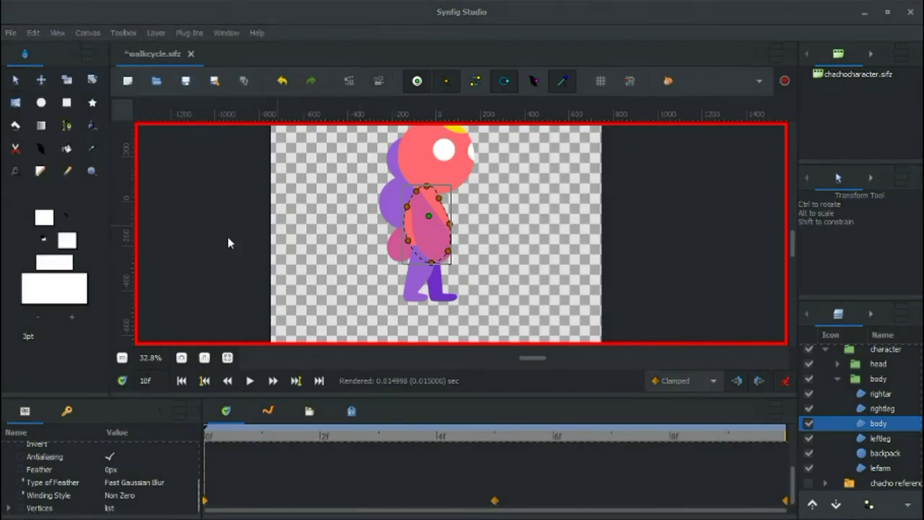
click(69, 382)
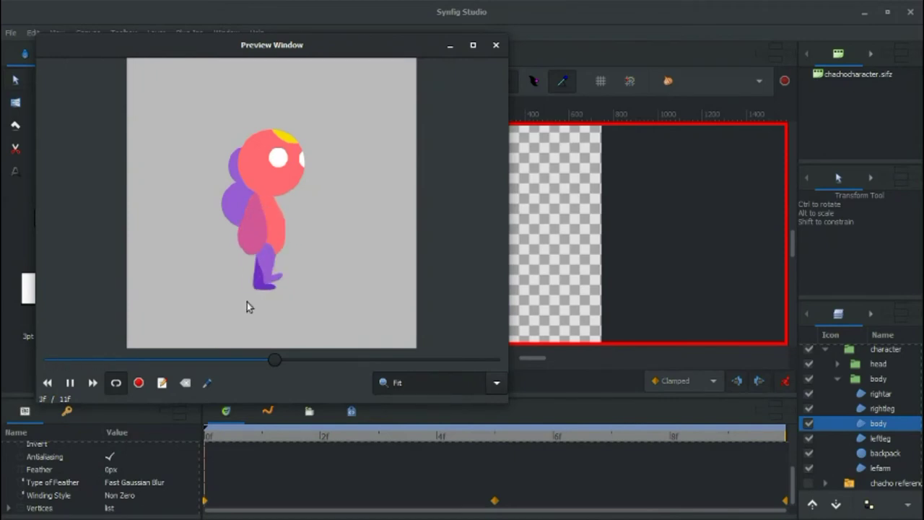
click(495, 46)
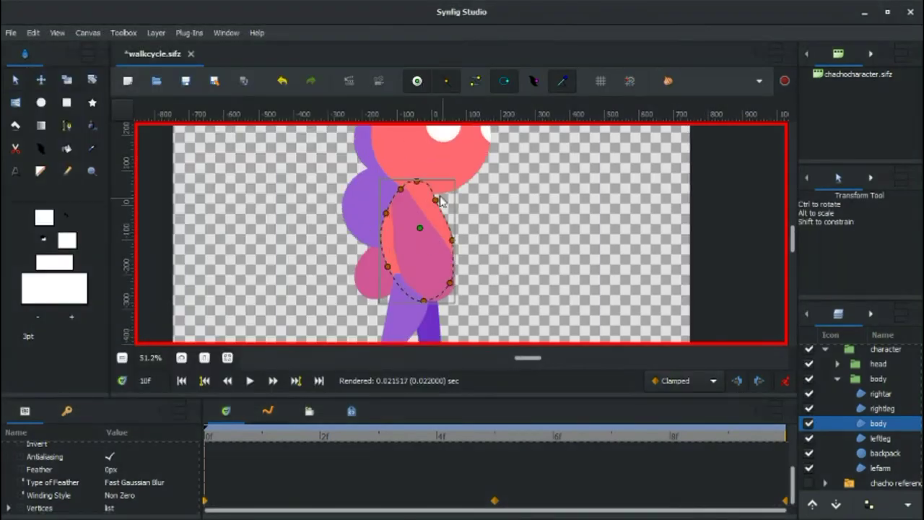
Fill the backpack circle with a deep purple Palette swatch, after briefly trying green
click(355, 208)
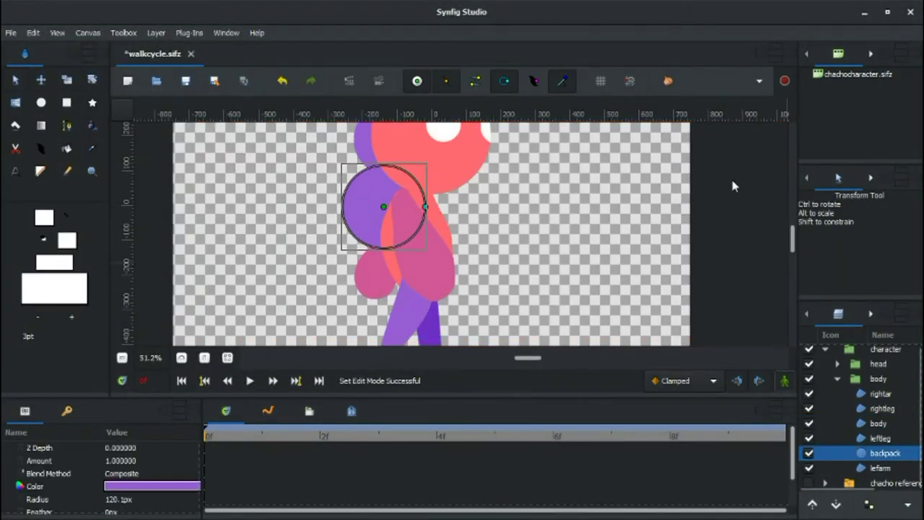
click(66, 148)
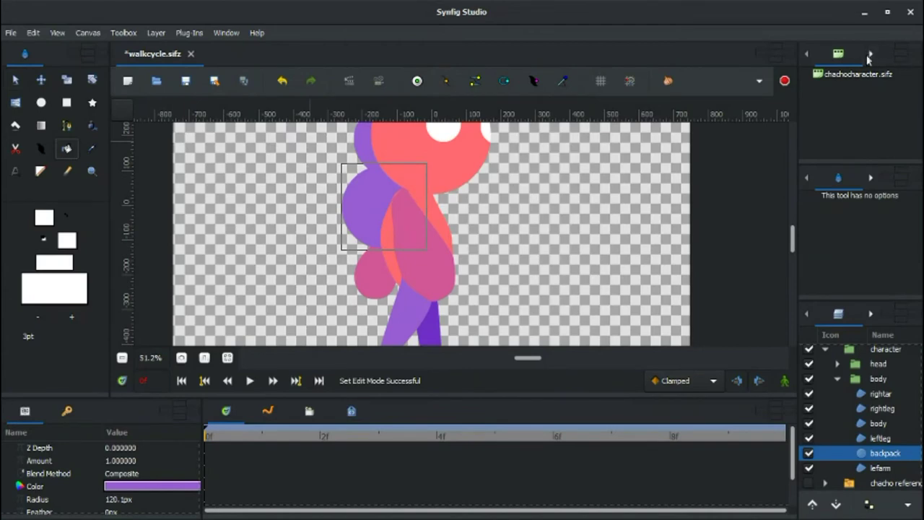
click(870, 55)
click(864, 118)
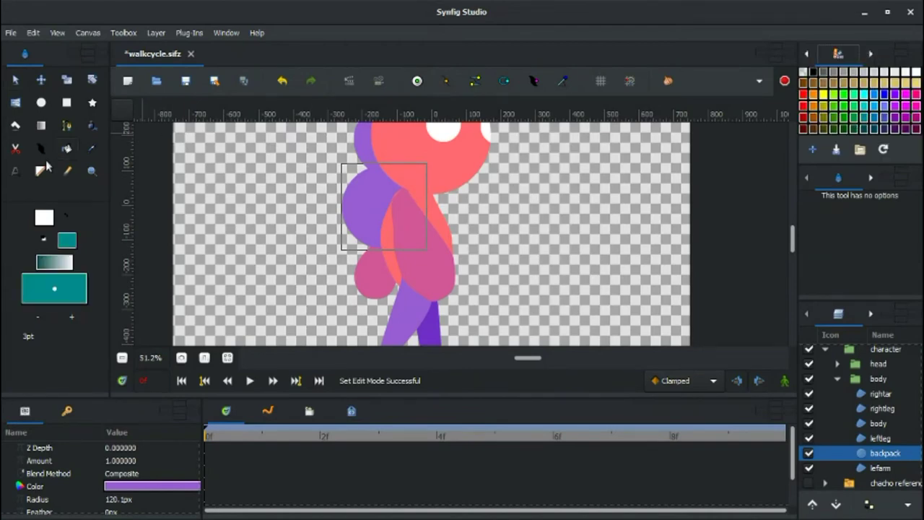
click(374, 199)
scroll(369, 199, up, 3)
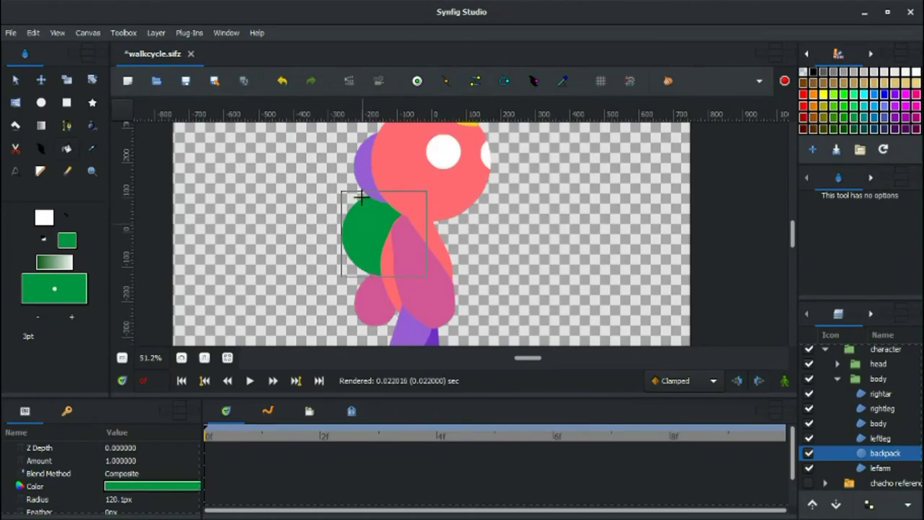
click(910, 128)
click(371, 238)
scroll(396, 222, down, 2)
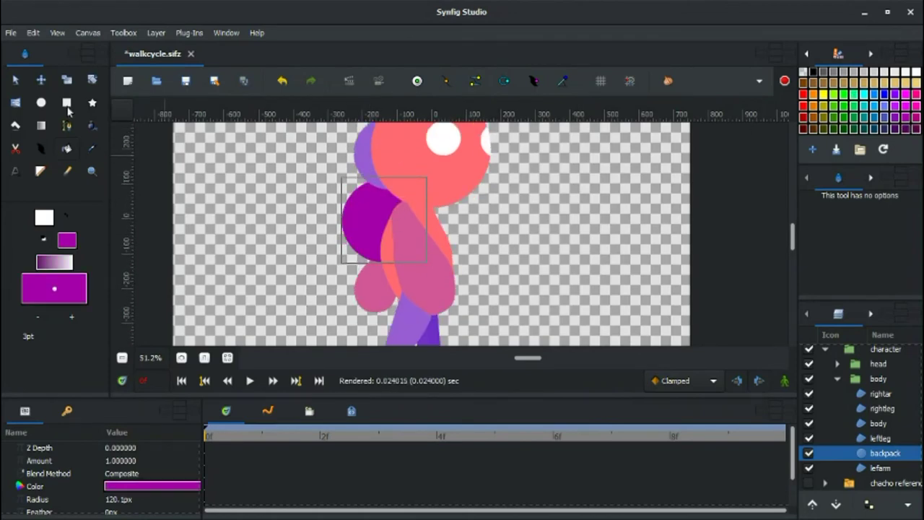
Reorder the backpack layer with Raise and Lower Layer so it sits above the left leg
click(15, 80)
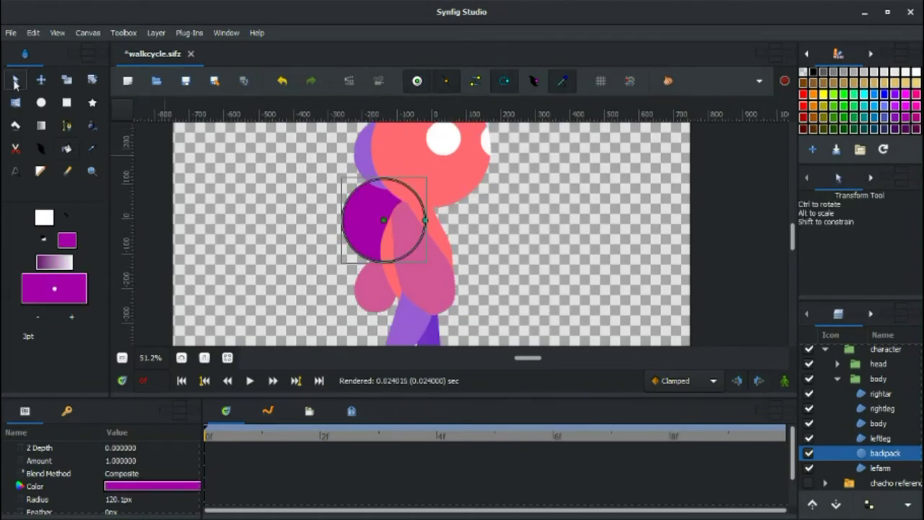
click(815, 506)
click(814, 506)
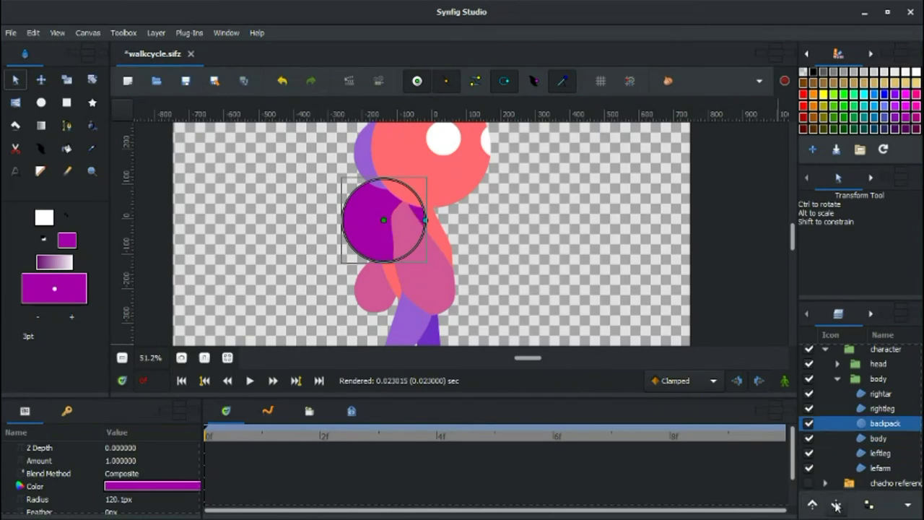
click(835, 505)
click(589, 312)
scroll(548, 297, down, 1)
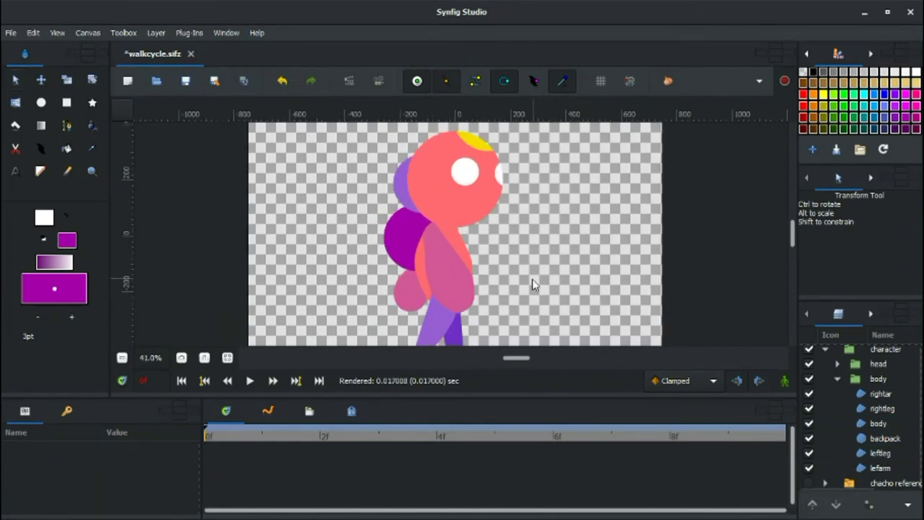
With animation recording on, shift the backpack circle down and right at frame 5
click(784, 381)
click(413, 241)
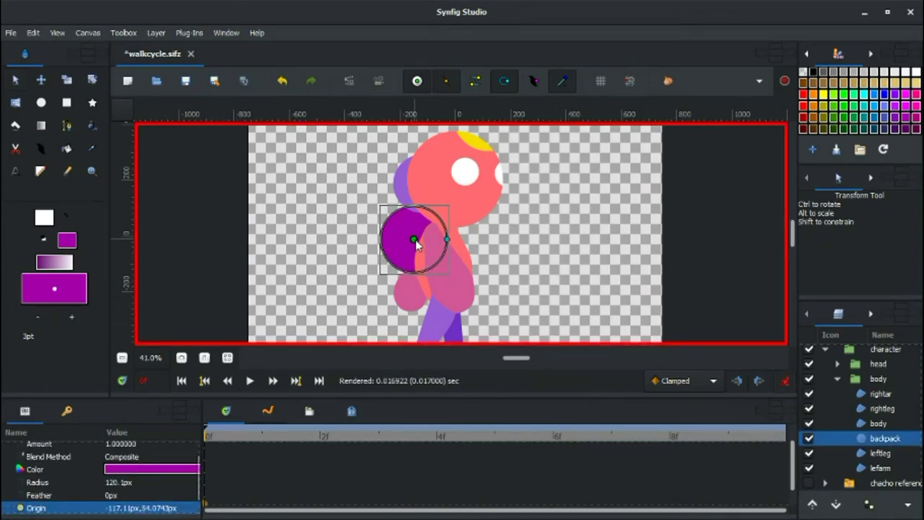
click(498, 436)
drag(413, 240, 428, 246)
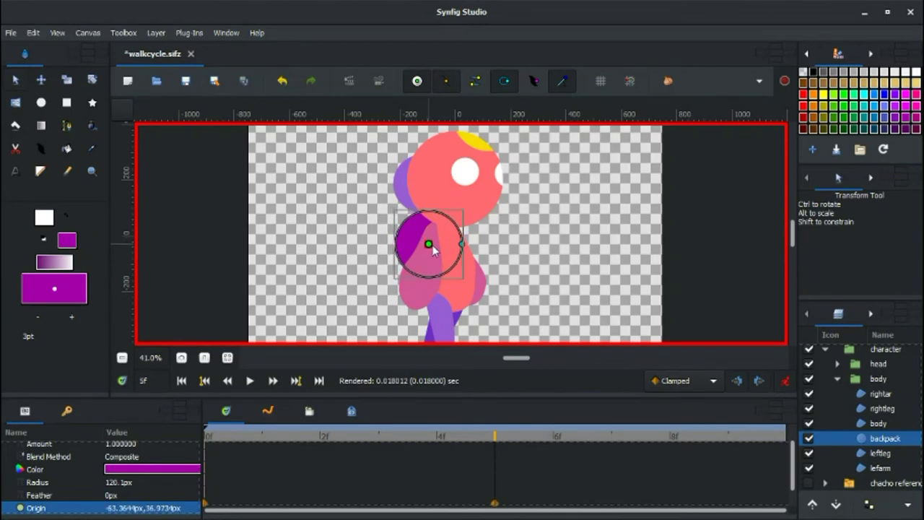
Duplicate the backpack's 0f Origin waypoint to frame 10 and bring up Preview Options
click(779, 438)
scroll(670, 474, down, 1)
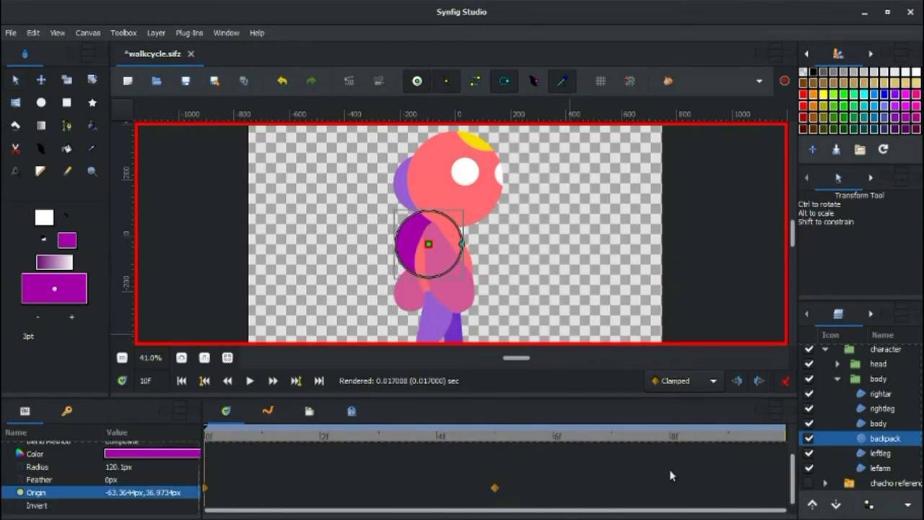
right_click(208, 493)
click(239, 397)
click(380, 82)
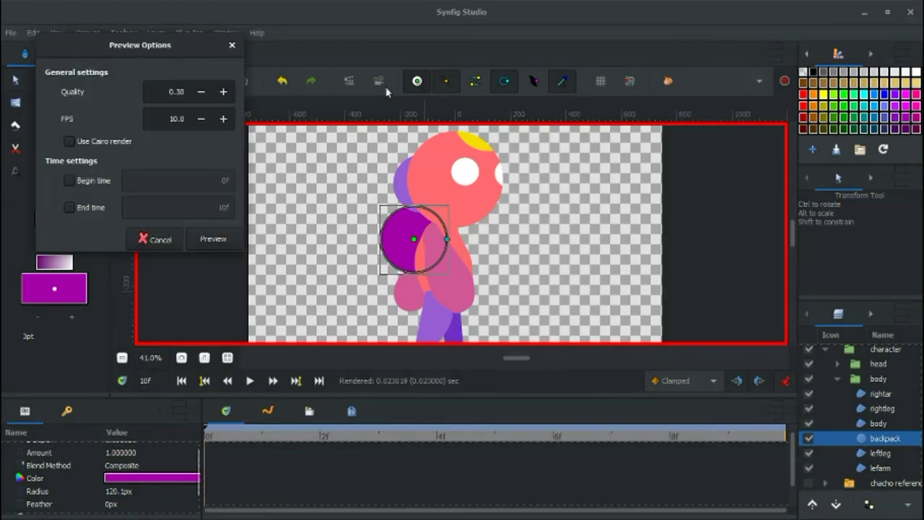
Render and play the walk-cycle preview, close it, and collapse the body group
click(213, 239)
click(70, 384)
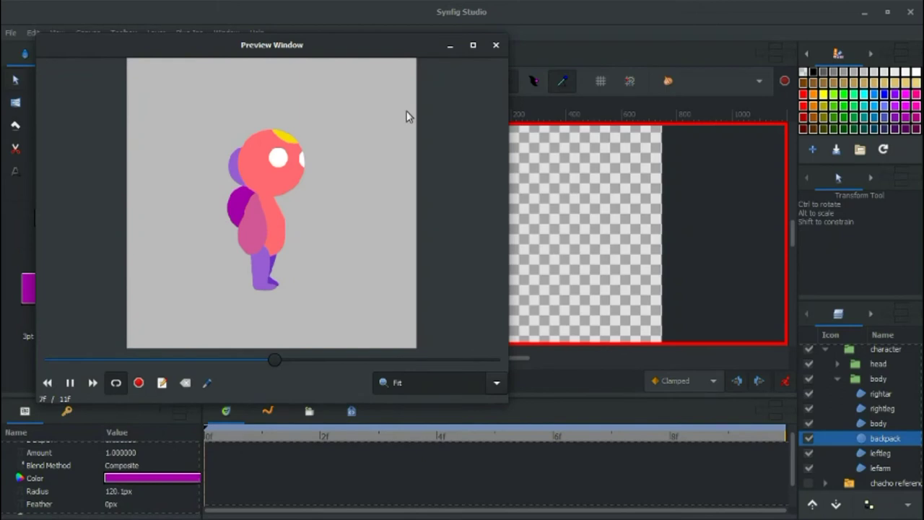
click(495, 44)
click(837, 378)
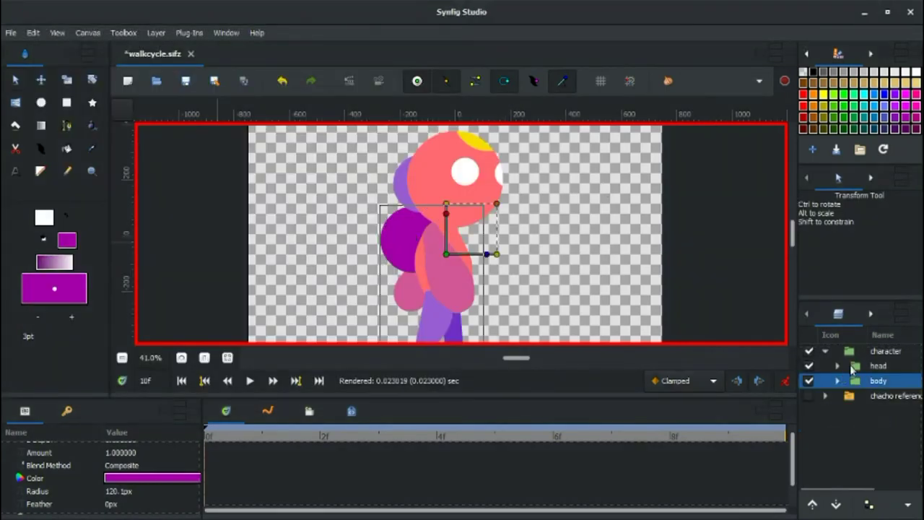
Expand head > head_main, select the face layer and nudge it into its bob position
click(838, 365)
click(850, 381)
click(888, 396)
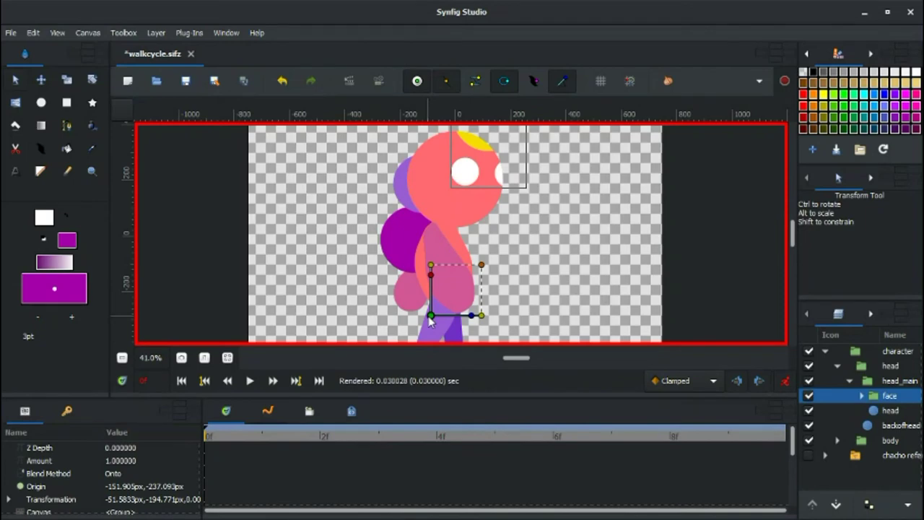
click(494, 436)
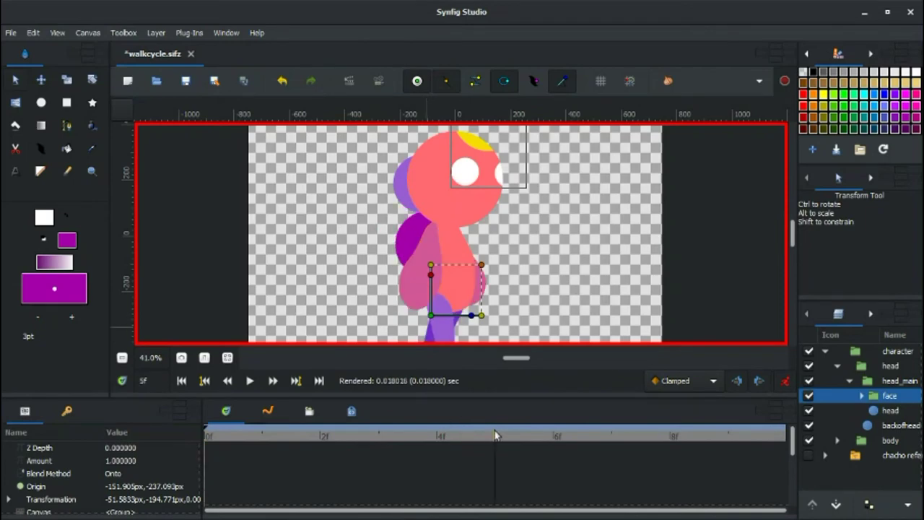
click(219, 437)
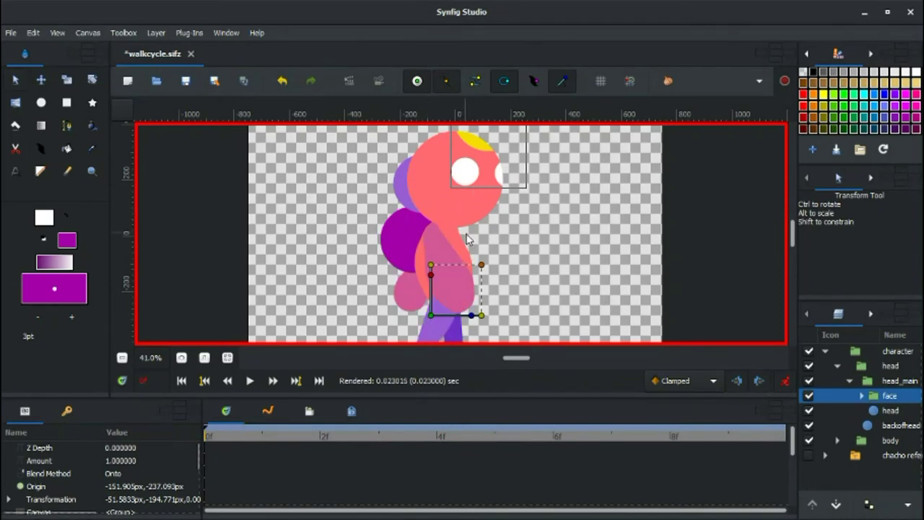
drag(431, 315, 428, 315)
click(495, 436)
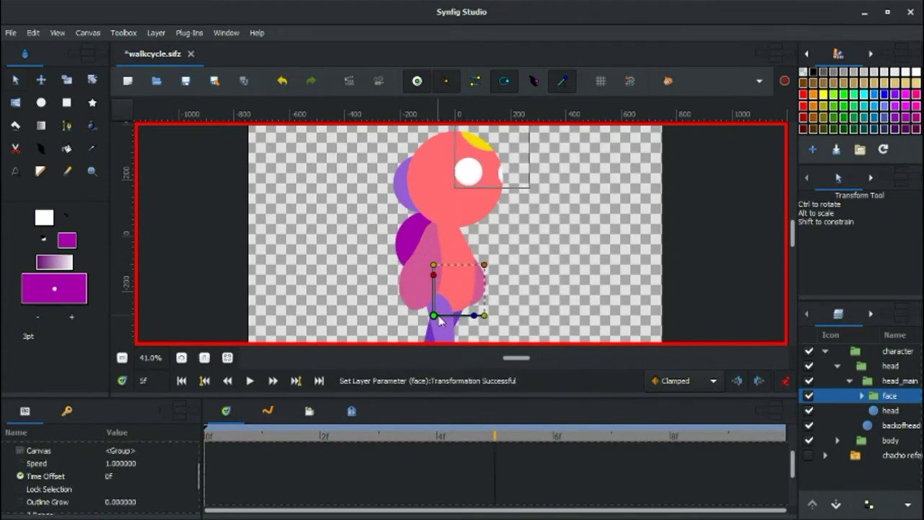
Duplicate the face's 0f Transformation waypoint to frame 10 and render a preview
click(783, 436)
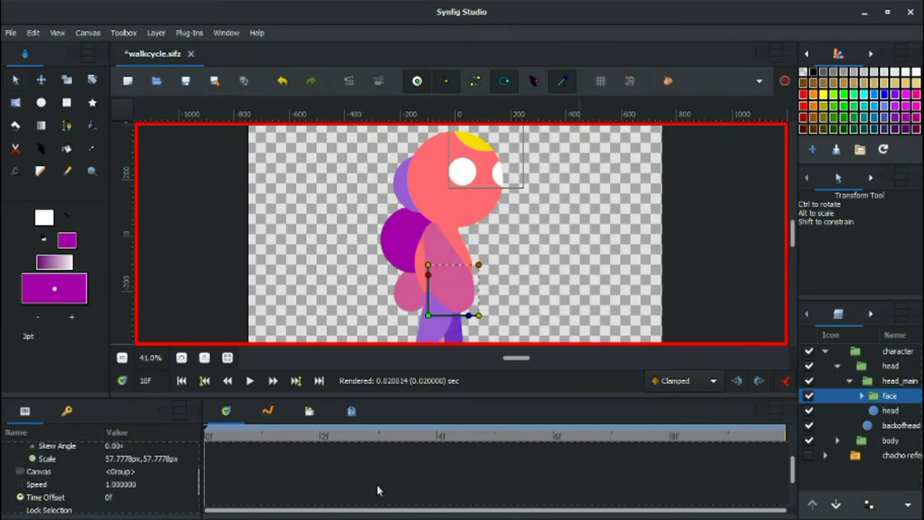
scroll(377, 484, up, 5)
scroll(378, 490, down, 3)
click(879, 398)
scroll(301, 467, down, 1)
right_click(208, 467)
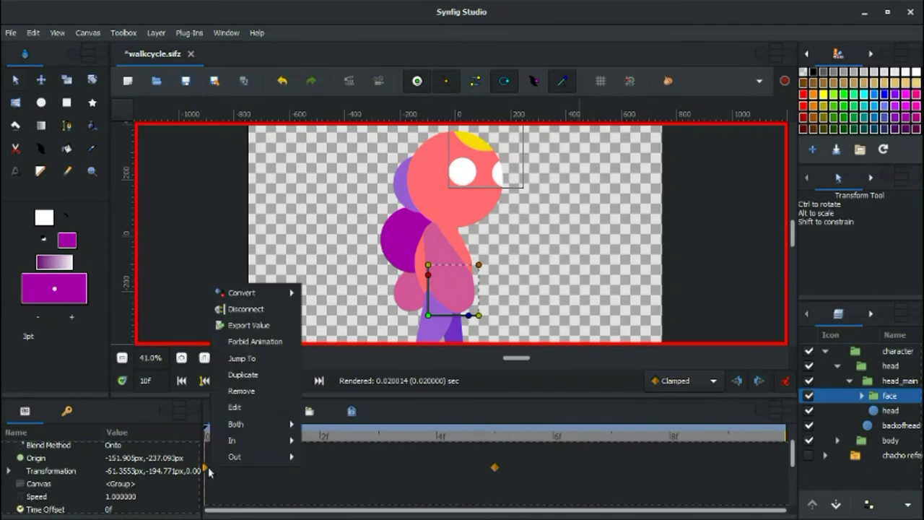
click(244, 388)
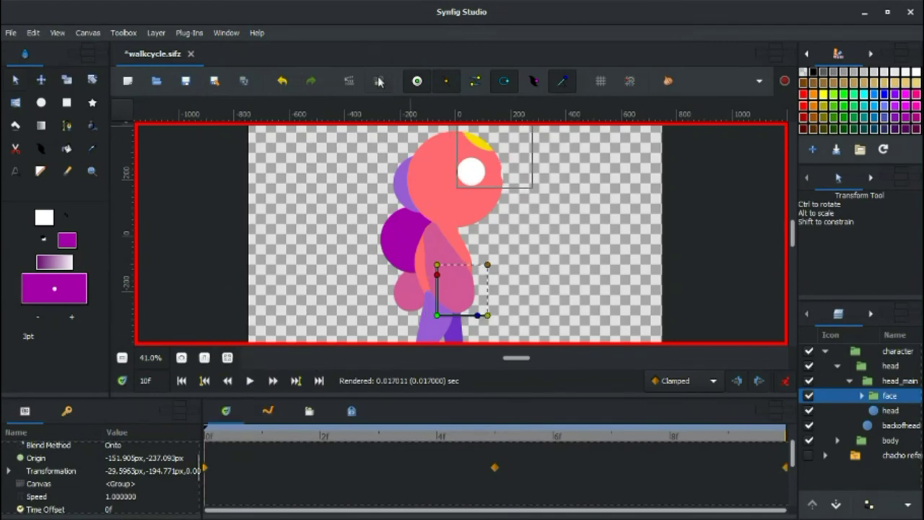
click(378, 82)
click(210, 237)
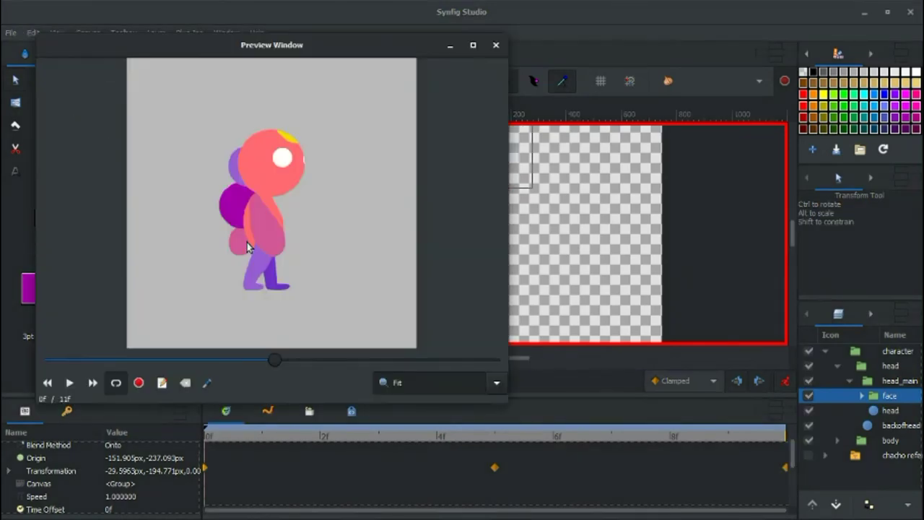
Play the face-bob preview, close it, and return to frame 5
click(71, 383)
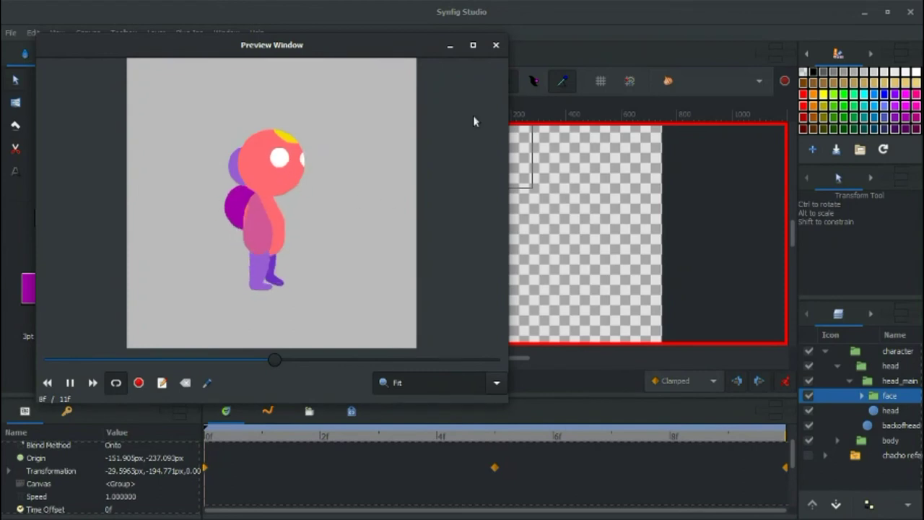
click(495, 46)
click(495, 437)
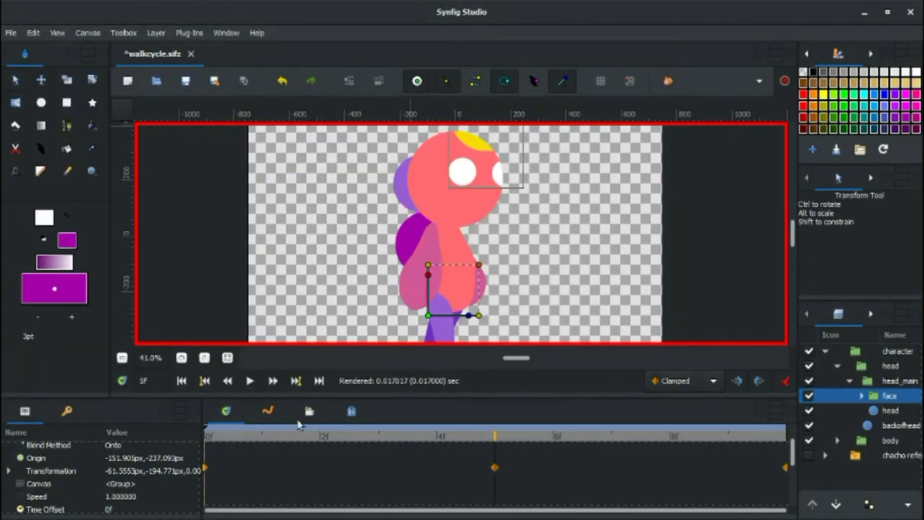
Select the backofhead circle and shift its origin slightly right at frame 5
click(402, 193)
key(Home)
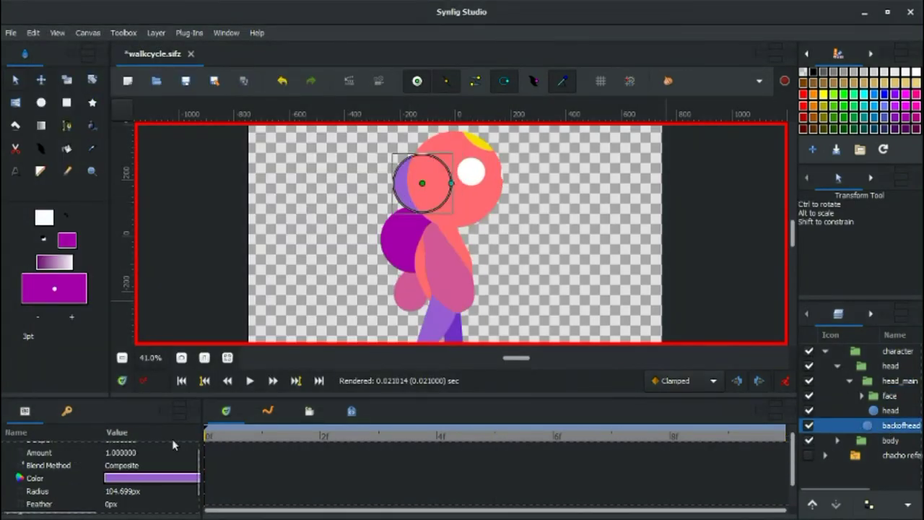
drag(422, 183, 417, 183)
click(495, 438)
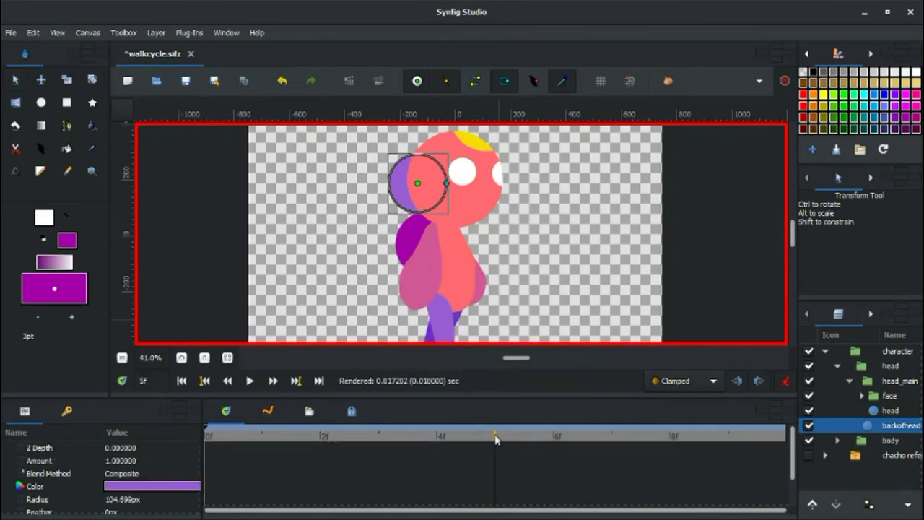
click(418, 183)
drag(419, 183, 427, 183)
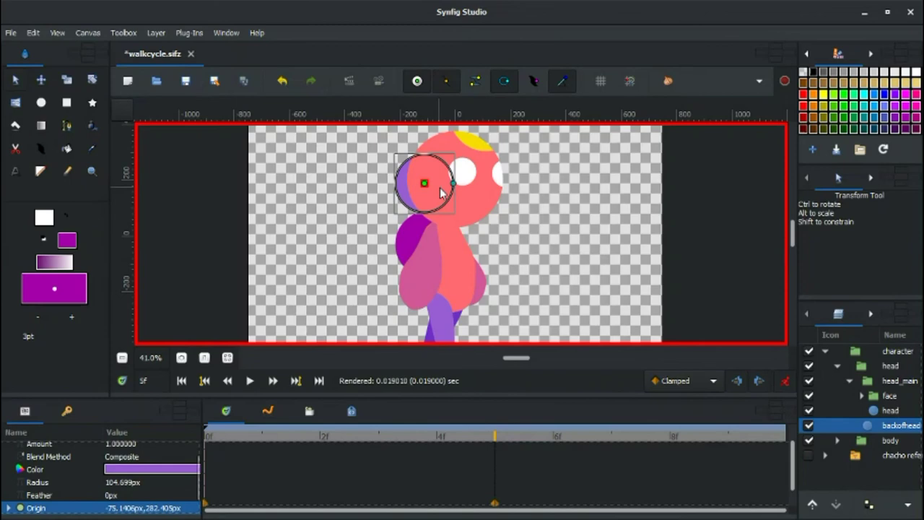
Duplicate the backofhead's 0f Origin waypoint to frame 10
scroll(739, 476, down, 1)
right_click(205, 487)
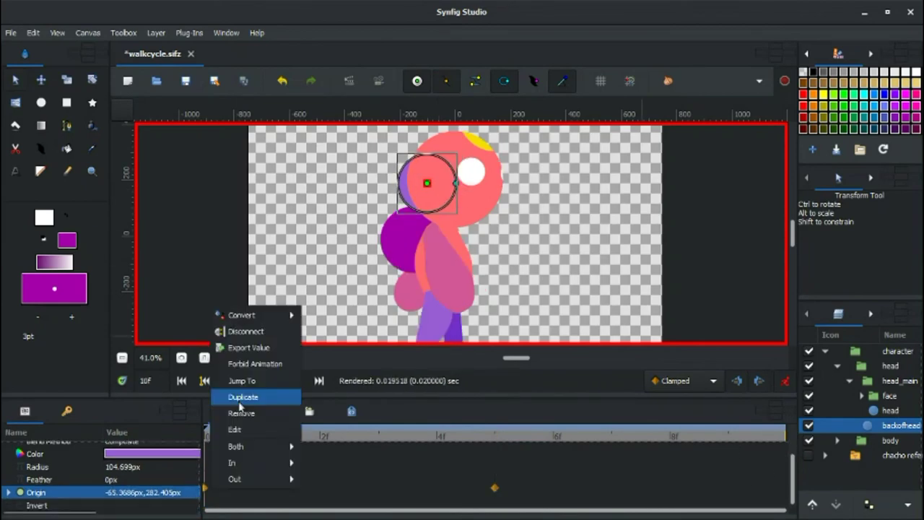
click(239, 405)
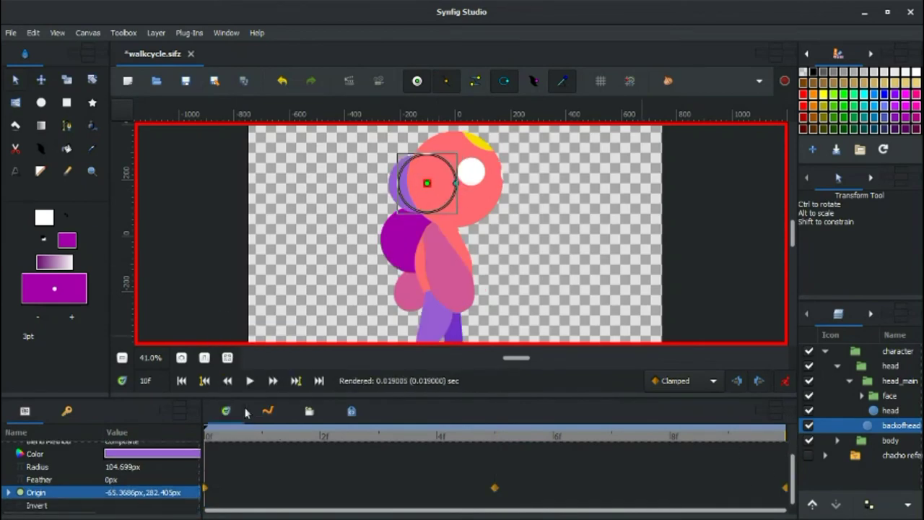
Render, play and close a preview of the back-of-head shift
click(379, 83)
click(226, 242)
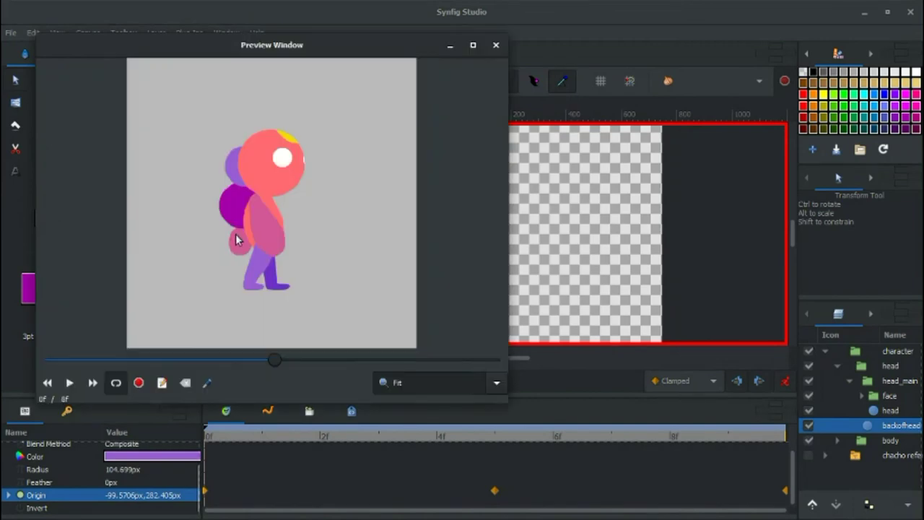
click(69, 382)
click(497, 45)
click(837, 365)
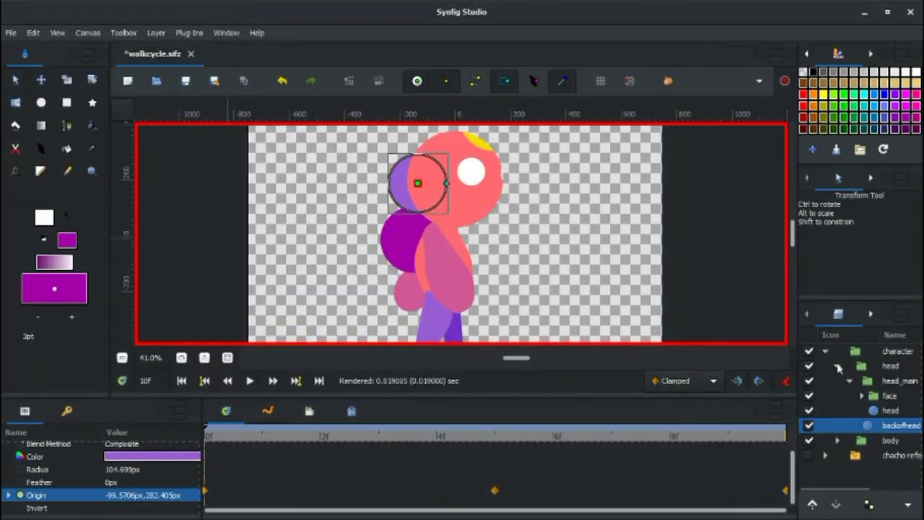
Select the head group and lower it slightly at frame 5
click(828, 361)
click(493, 434)
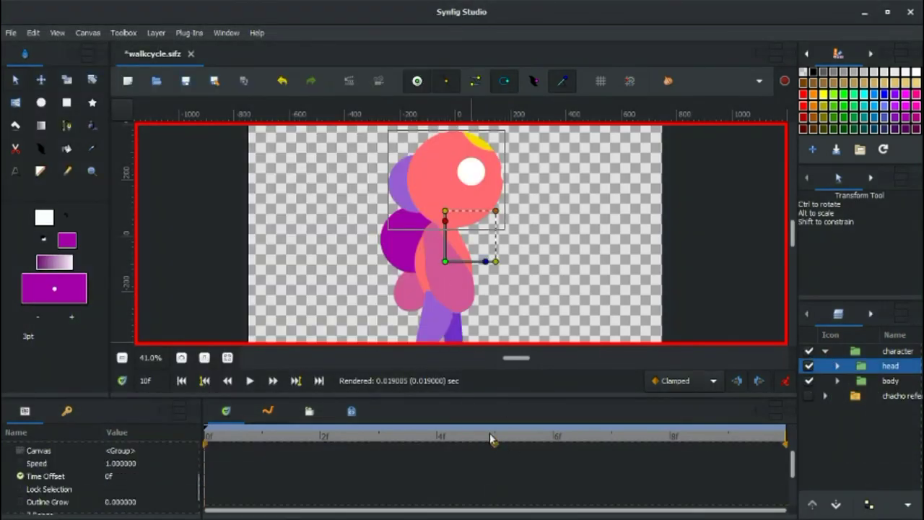
click(495, 434)
drag(459, 265, 459, 275)
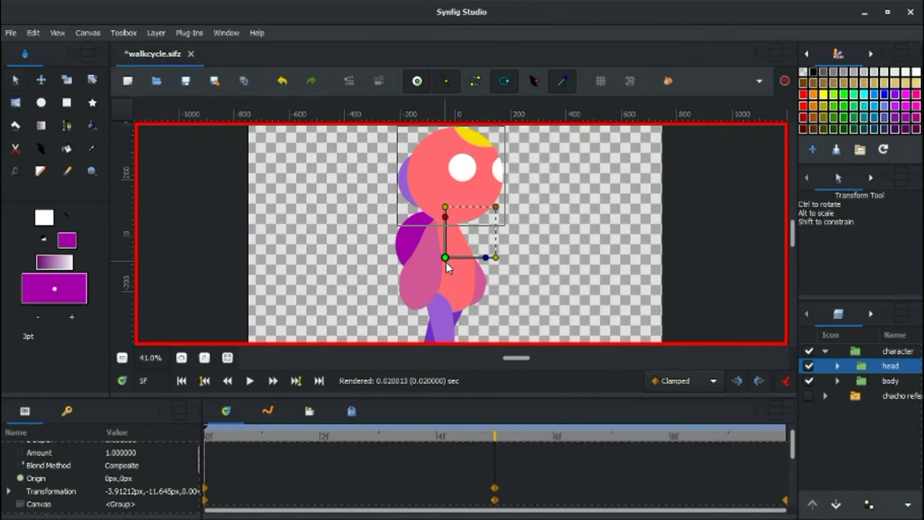
Duplicate the head group's 0f Transformation waypoint to frame 10
click(785, 436)
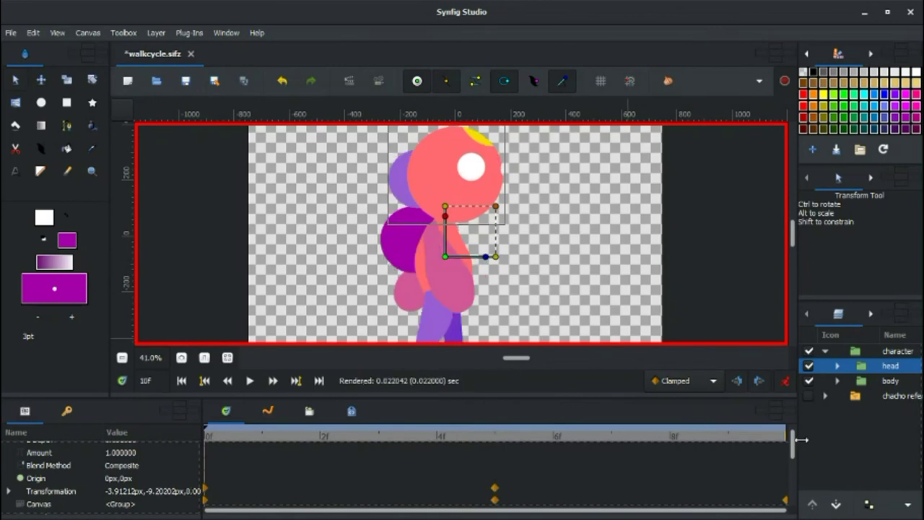
scroll(240, 483, down, 2)
right_click(208, 491)
click(238, 389)
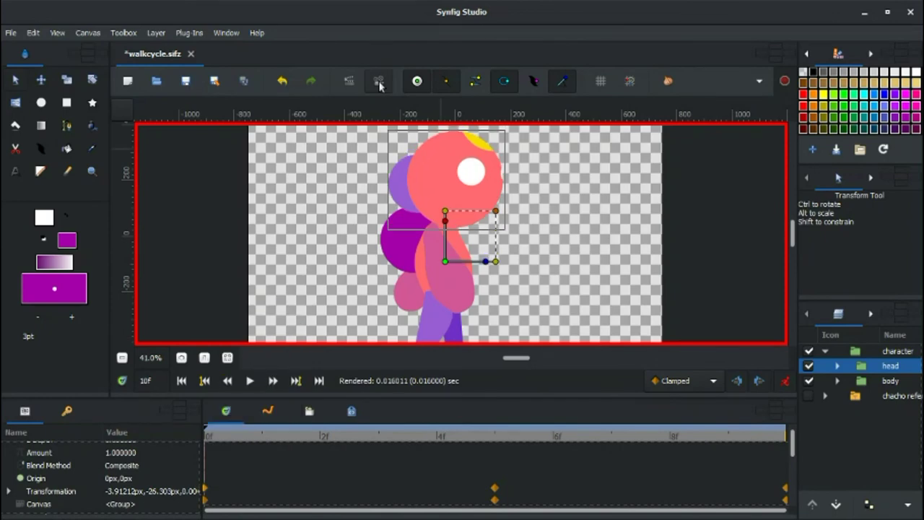
Render, play and close a preview of the head dip
click(379, 82)
click(200, 237)
click(70, 383)
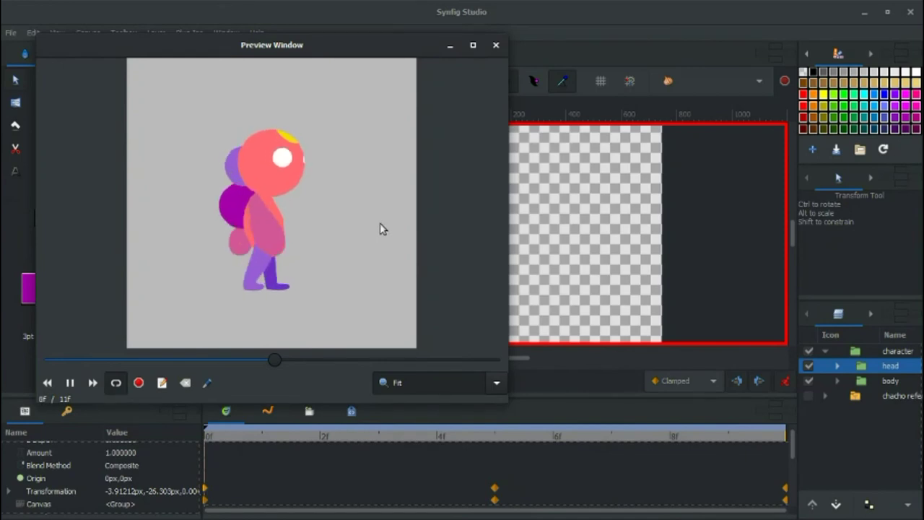
click(496, 44)
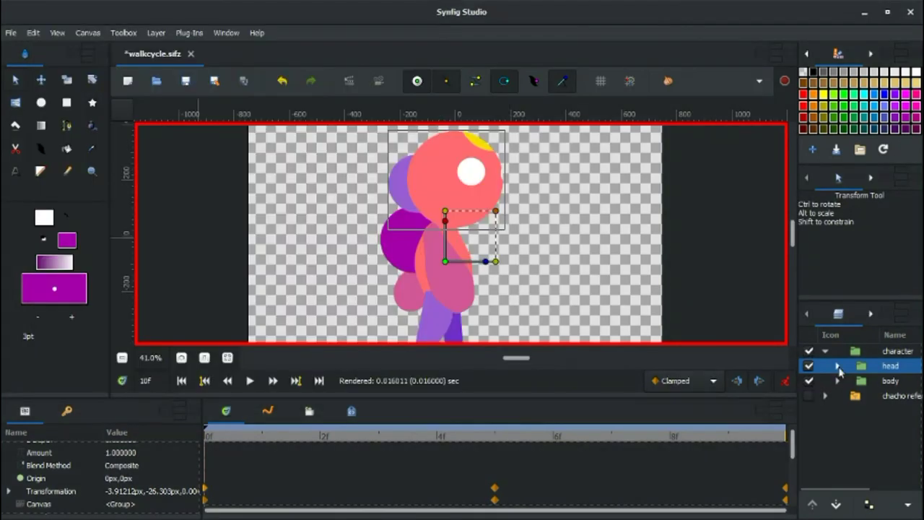
Expand head > head_main, select the face and shift its offset for frame 5
click(837, 366)
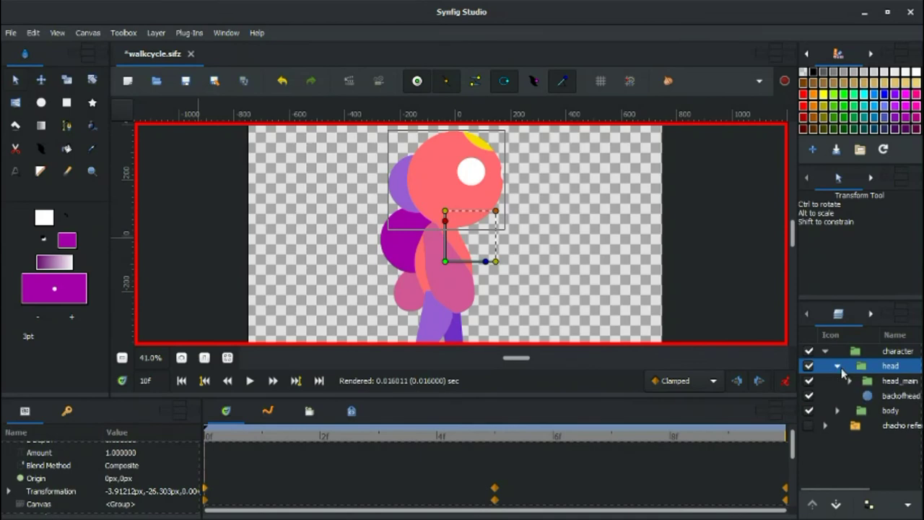
click(871, 380)
click(849, 380)
click(874, 395)
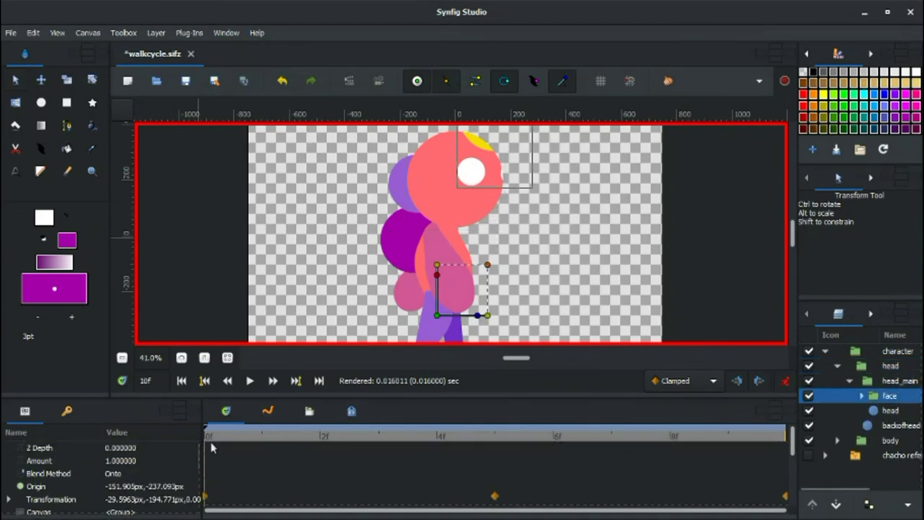
drag(495, 444, 209, 437)
mouse_move(438, 316)
mouse_down()
mouse_move(482, 318)
mouse_move(436, 265)
mouse_move(468, 315)
mouse_up()
click(495, 442)
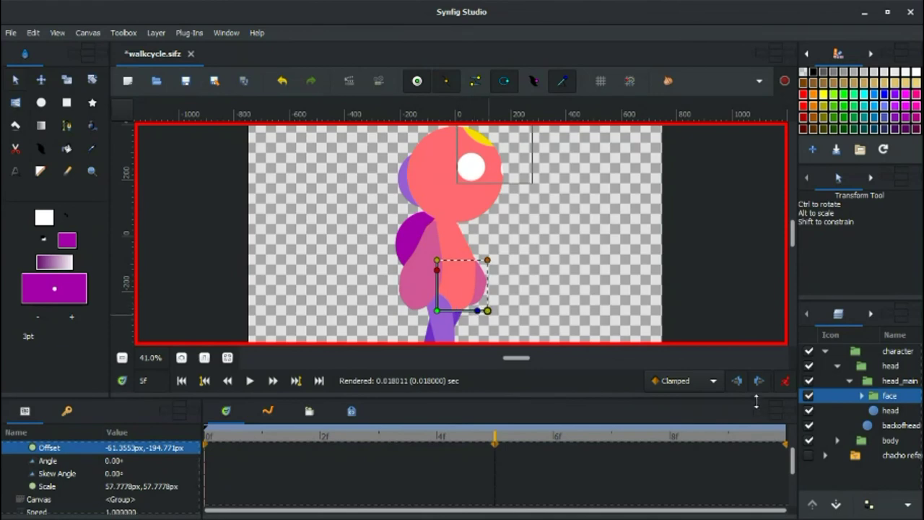
Check frame 10, then render, play and close a walk-cycle preview
click(785, 440)
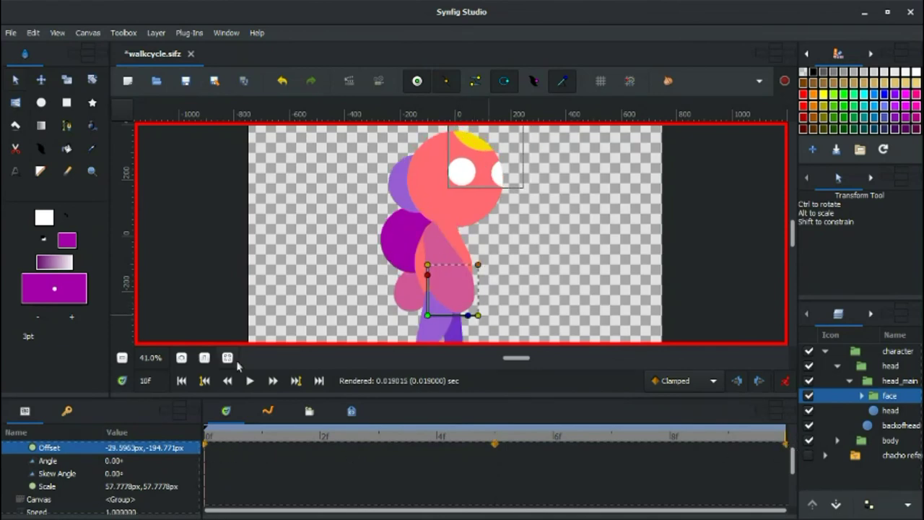
click(376, 85)
click(212, 239)
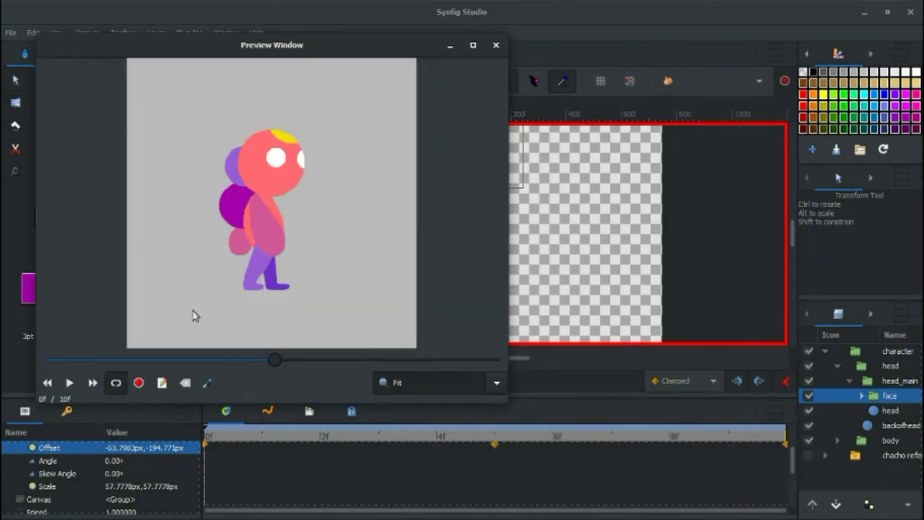
click(69, 383)
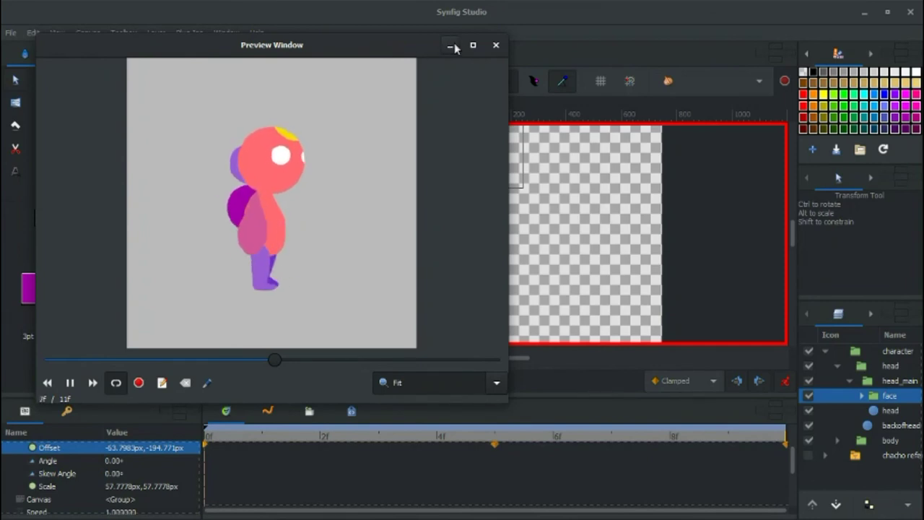
click(495, 44)
click(401, 182)
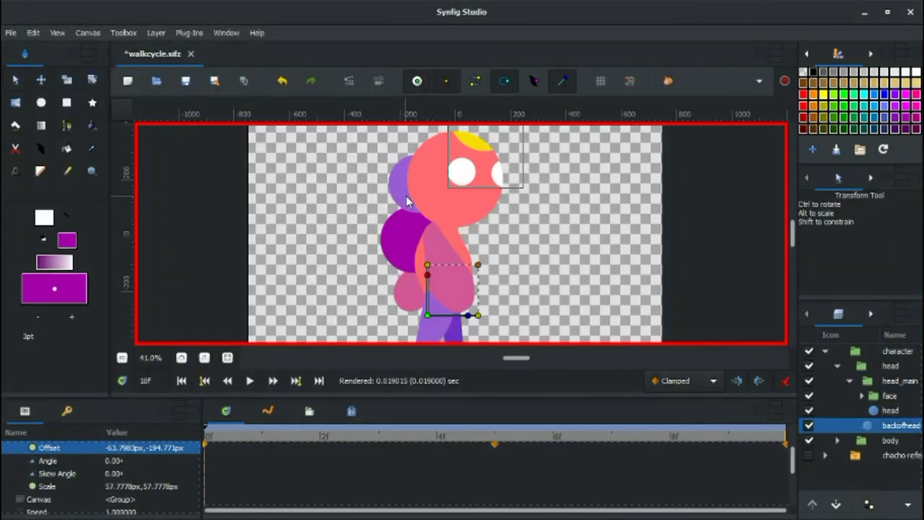
Shift the back-of-head circle left at frame 5, undoing a stray frame-0 nudge
click(490, 434)
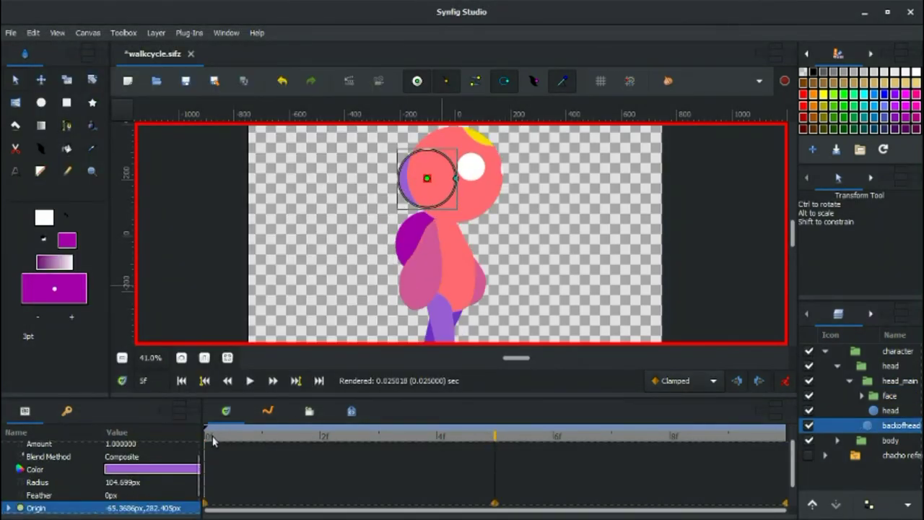
drag(428, 184, 415, 183)
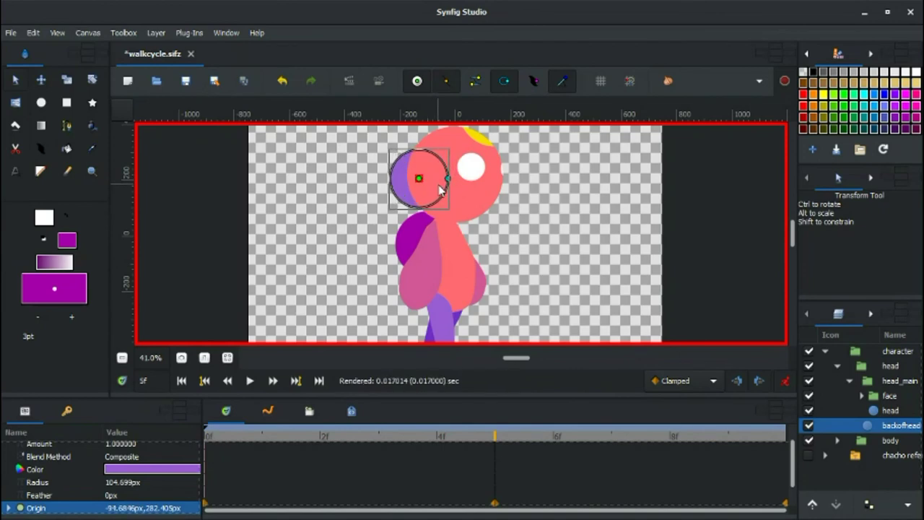
key(Home)
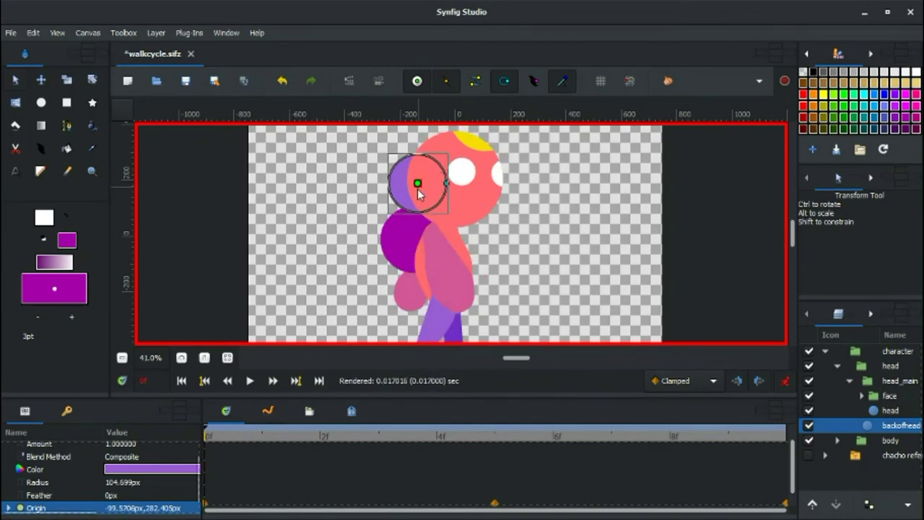
drag(418, 184, 426, 183)
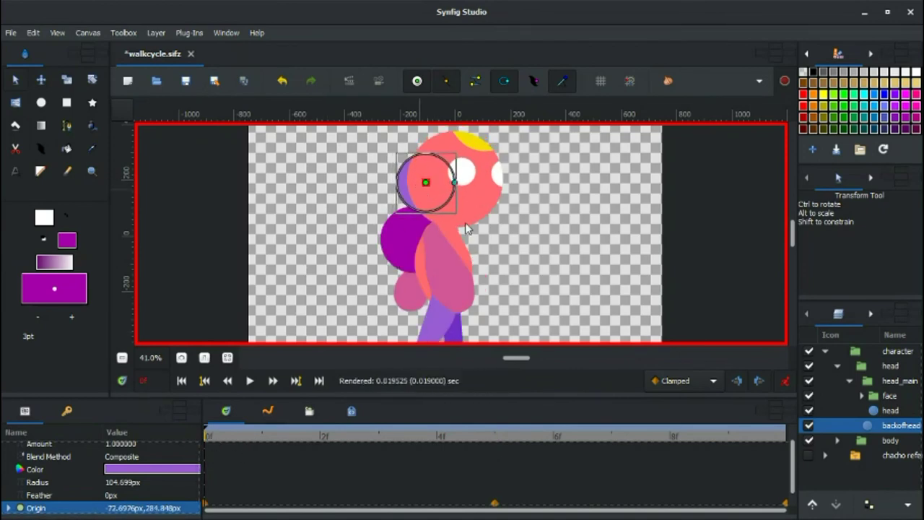
key(ctrl+z)
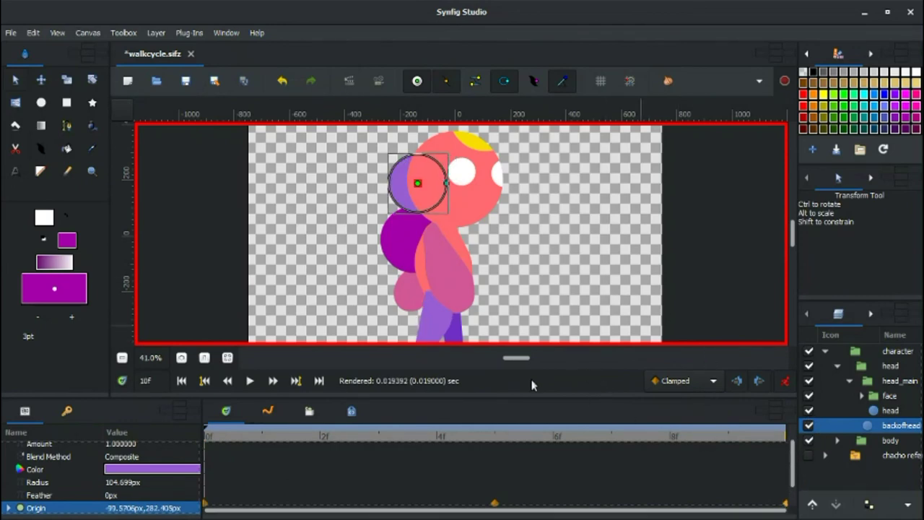
drag(497, 441, 238, 436)
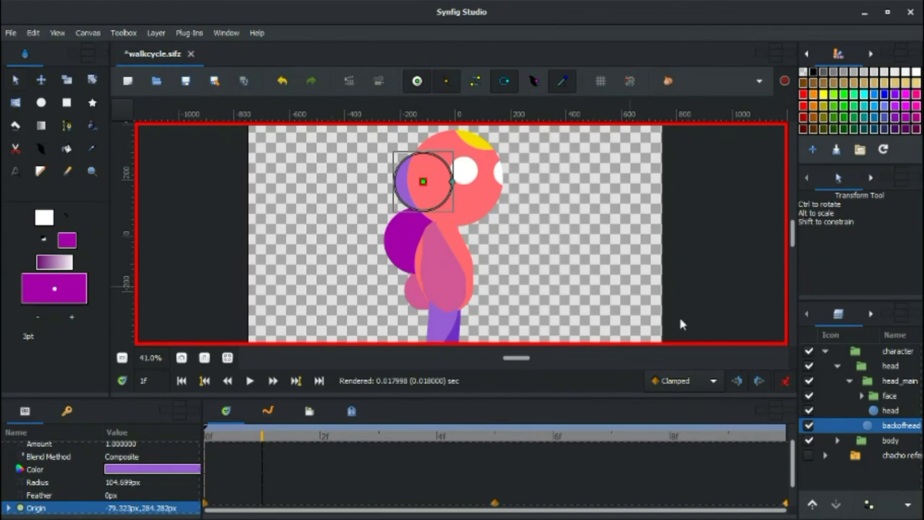
Duplicate the back-of-head Origin waypoint onto frame 10 (-70.2546px,284.848px)
scroll(786, 438, down, 2)
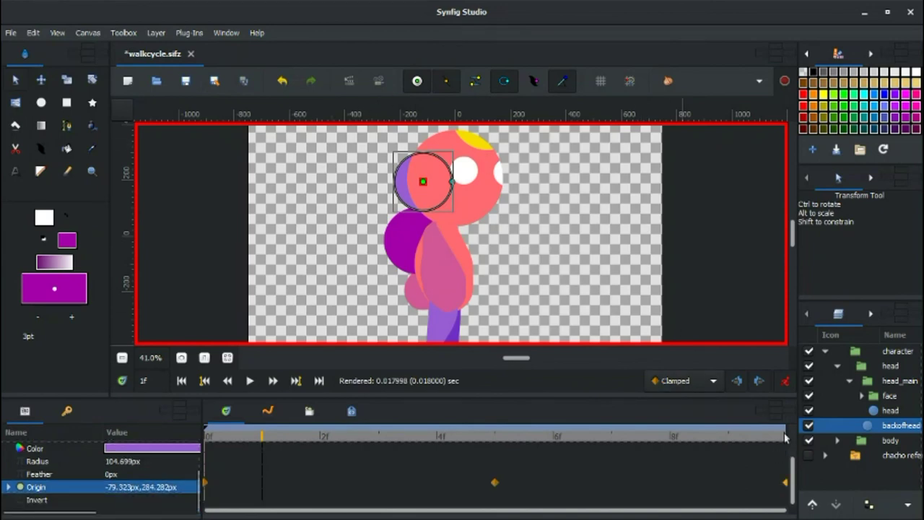
click(785, 438)
scroll(209, 486, up, 1)
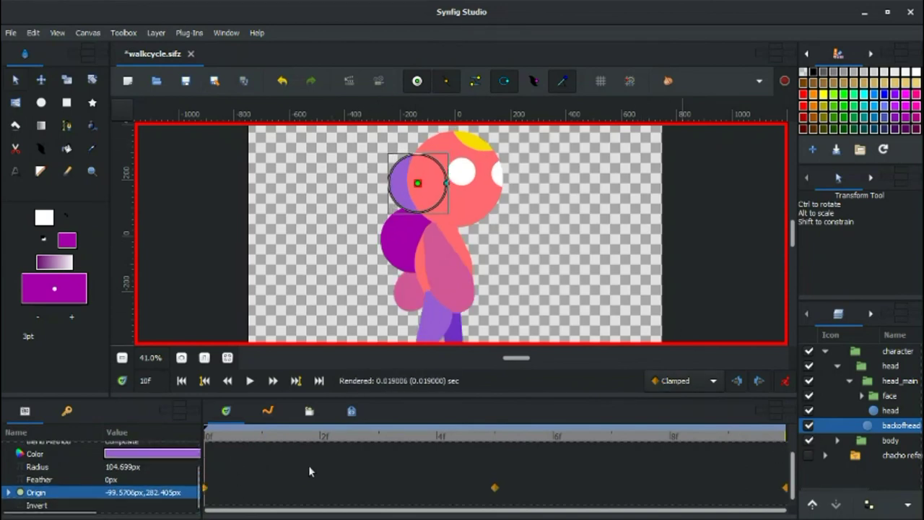
drag(202, 472, 181, 495)
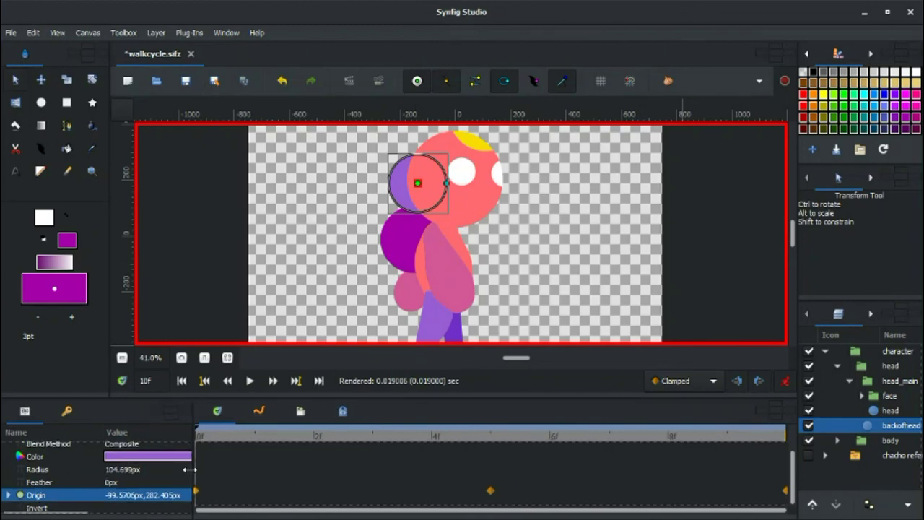
right_click(183, 495)
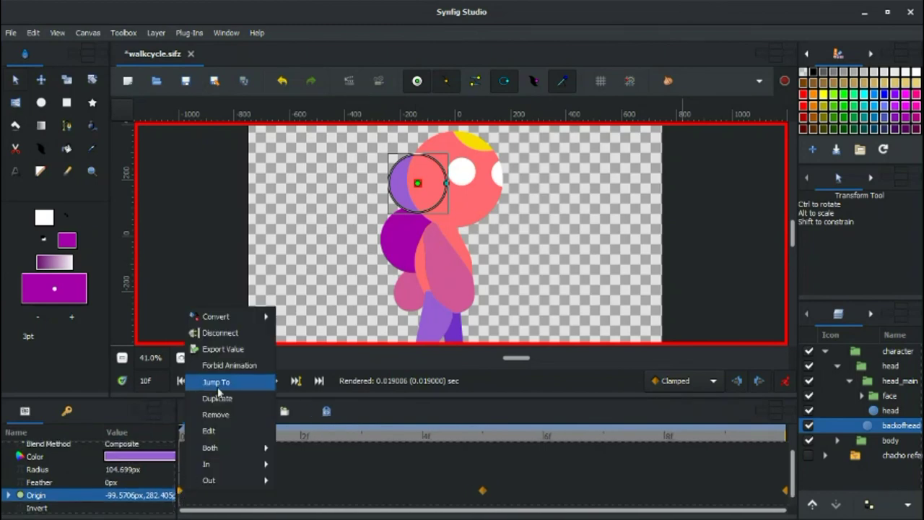
click(217, 397)
Render, play and close a preview of the walk cycle
click(372, 84)
click(221, 241)
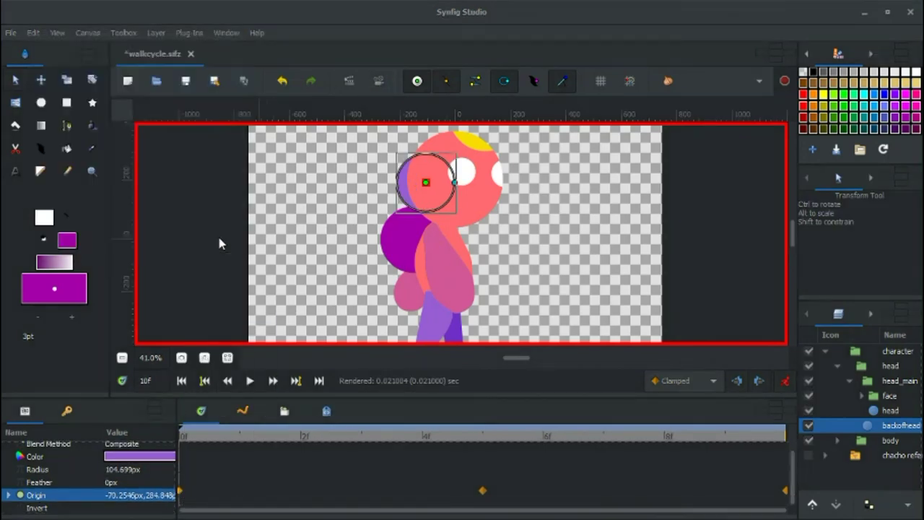
click(70, 383)
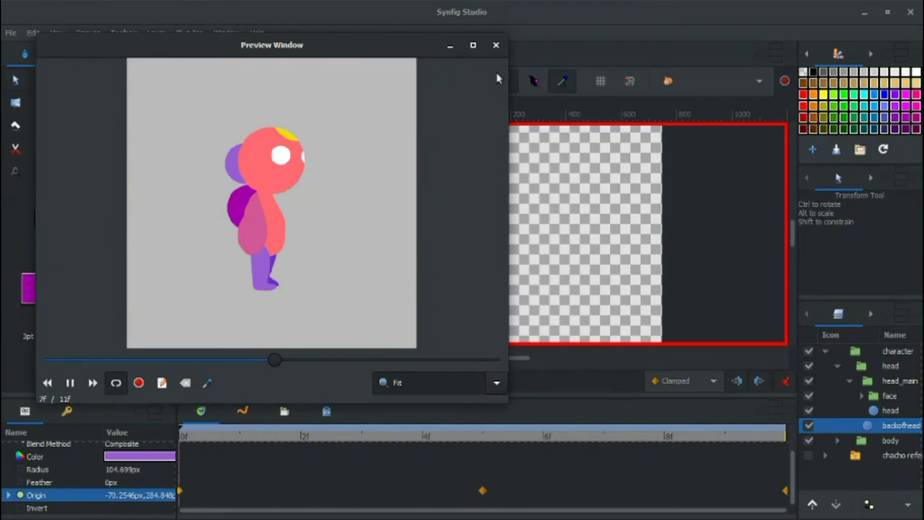
click(495, 44)
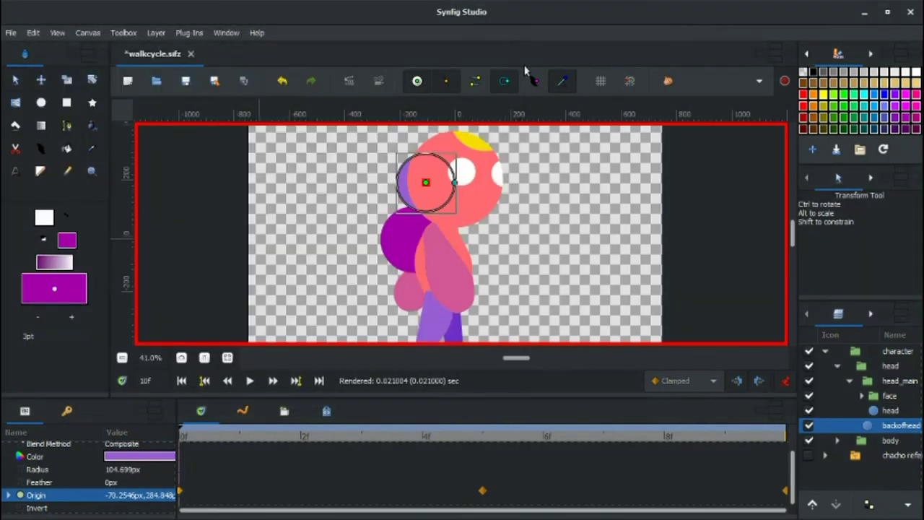
Select the head group and remove its middle Transformation waypoint
click(846, 380)
click(838, 366)
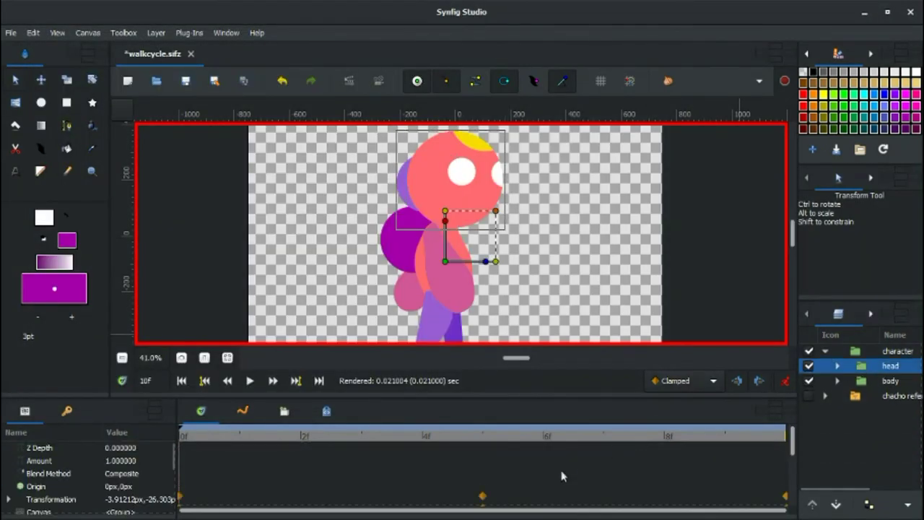
right_click(483, 456)
click(537, 372)
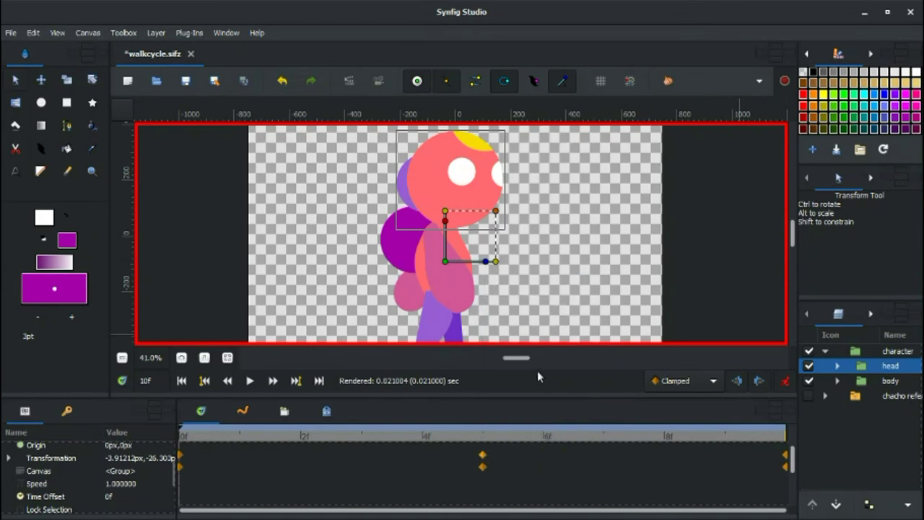
click(485, 433)
Raise the head slightly at frame 3 to offset -3.91212px,-26.303px
click(322, 436)
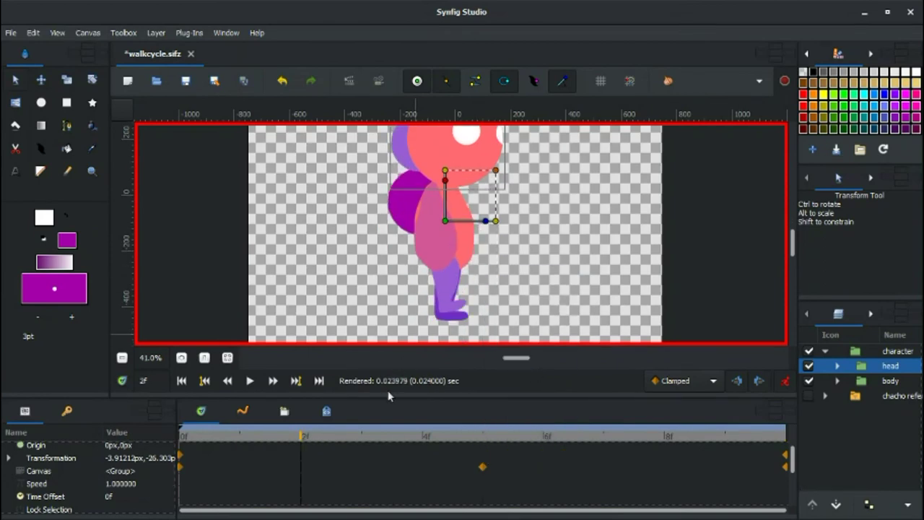
click(355, 437)
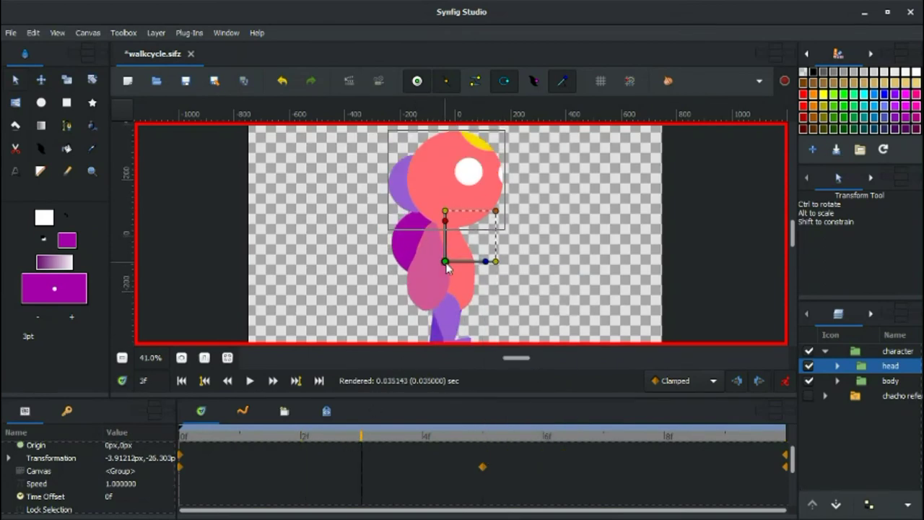
drag(446, 266, 445, 263)
click(484, 437)
scroll(316, 464, down, 1)
scroll(434, 289, down, 2)
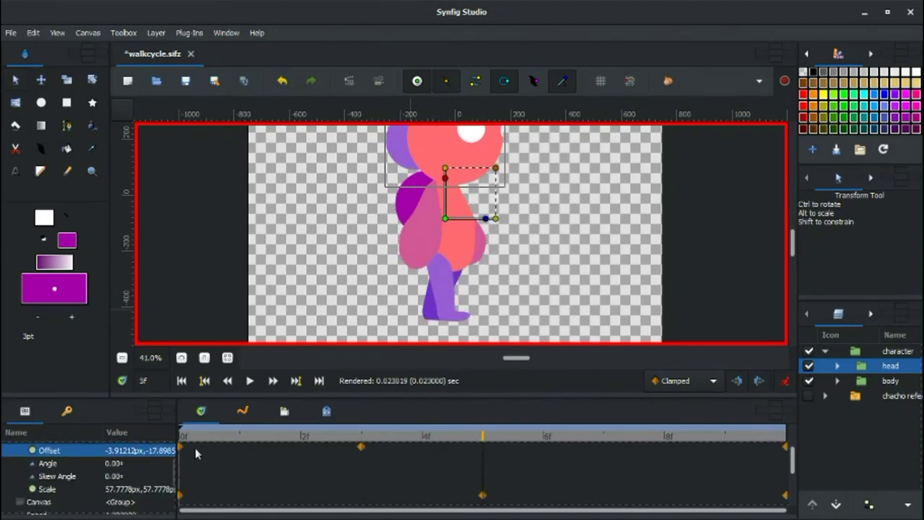
click(660, 437)
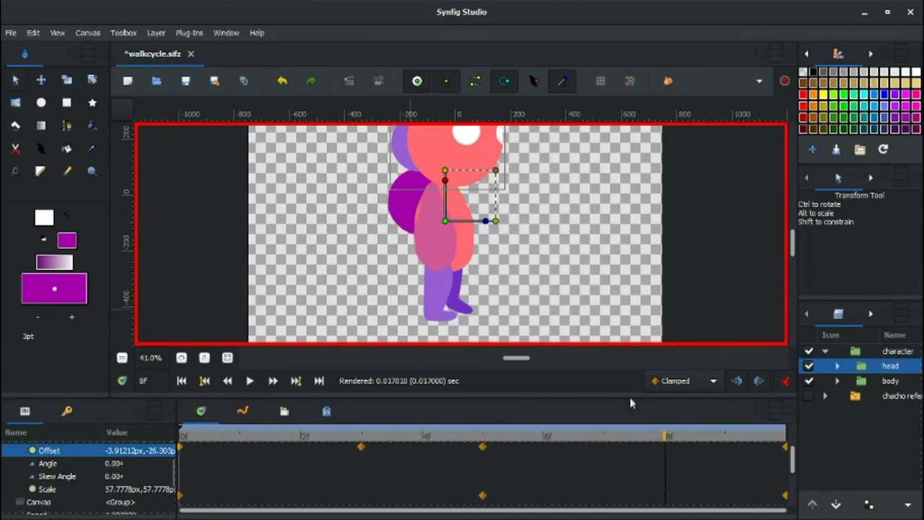
Duplicate the frame-3 Offset waypoint onto frame 8 and play a preview
right_click(361, 448)
click(407, 359)
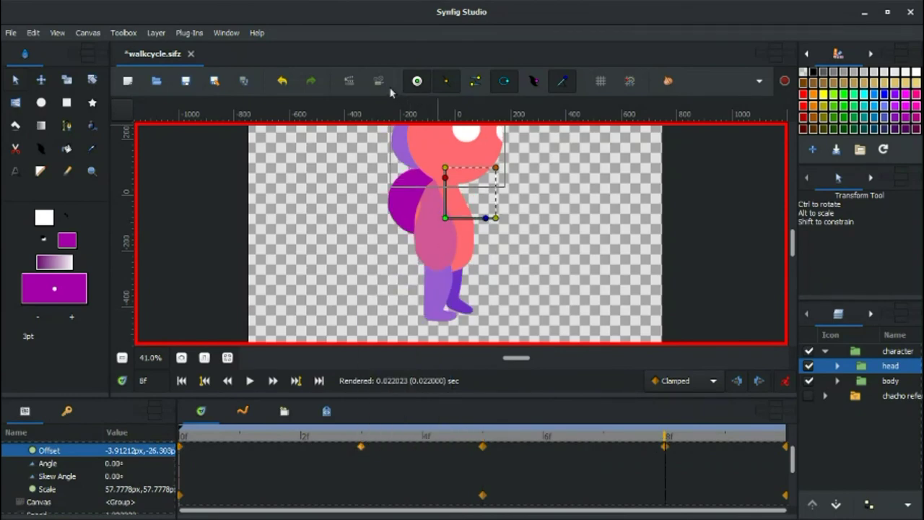
click(378, 80)
click(210, 239)
click(69, 382)
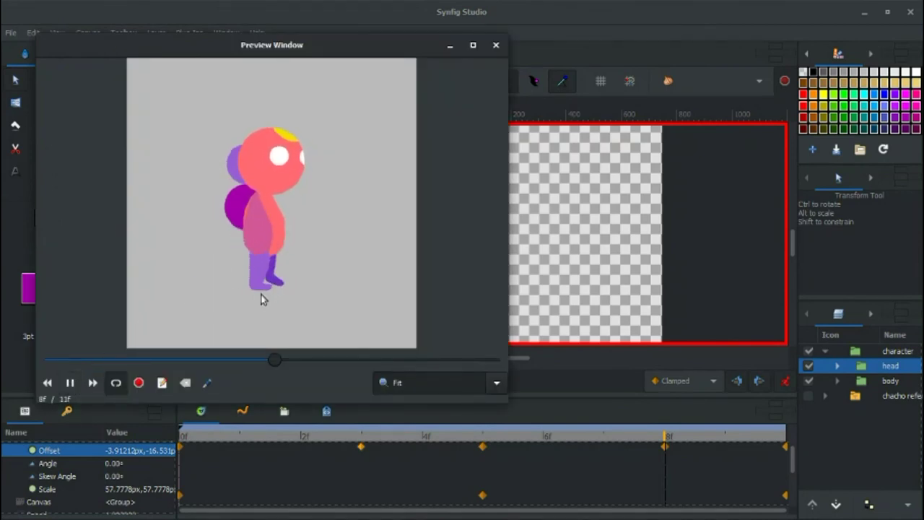